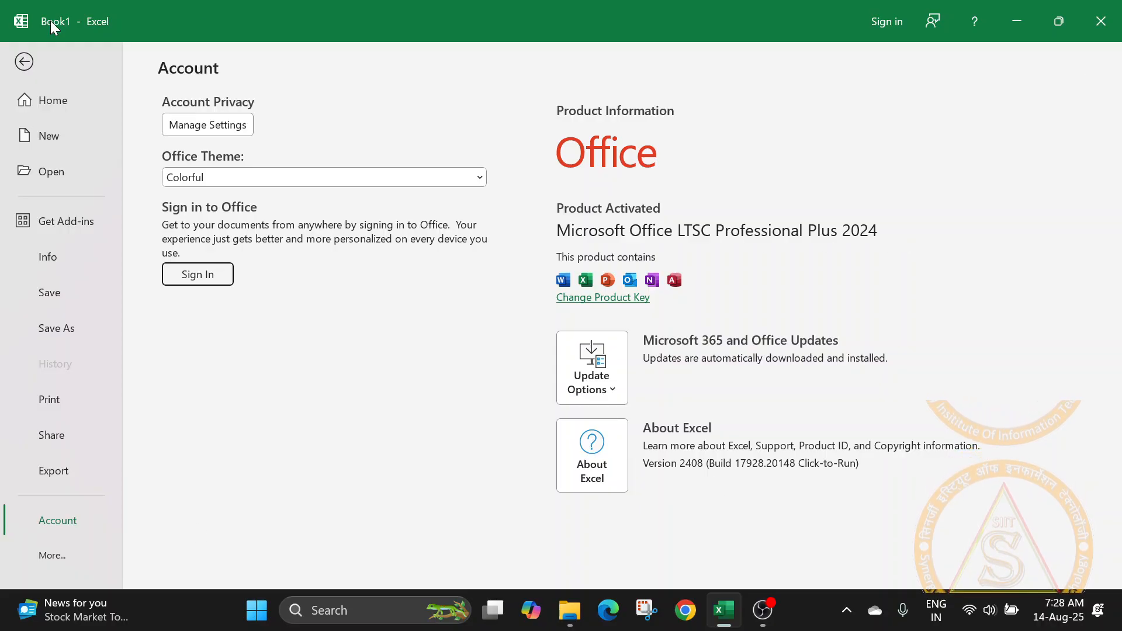
Step: Look through the start page's full gallery of workbook templates, from the tutorials and calendars down to the project planners
click(65, 101)
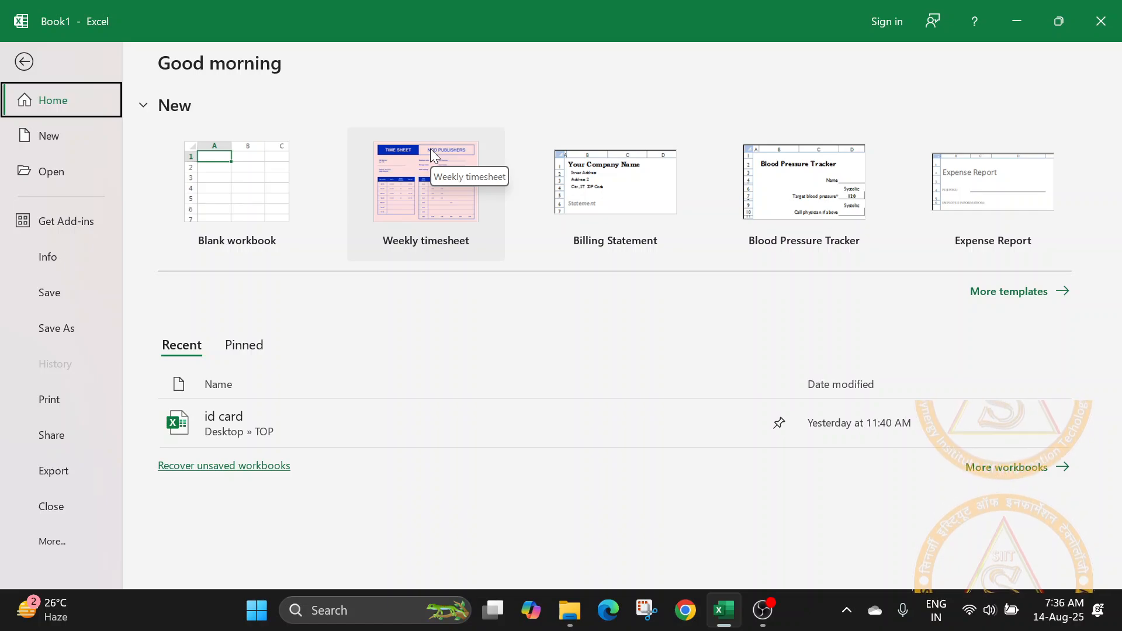
click(432, 153)
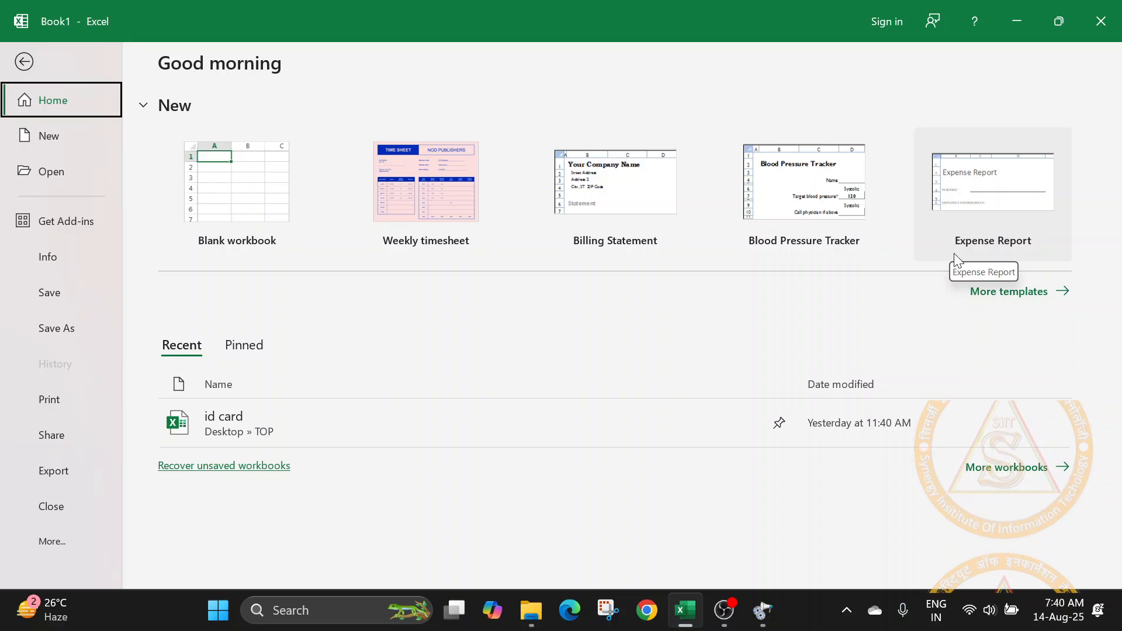
click(1009, 292)
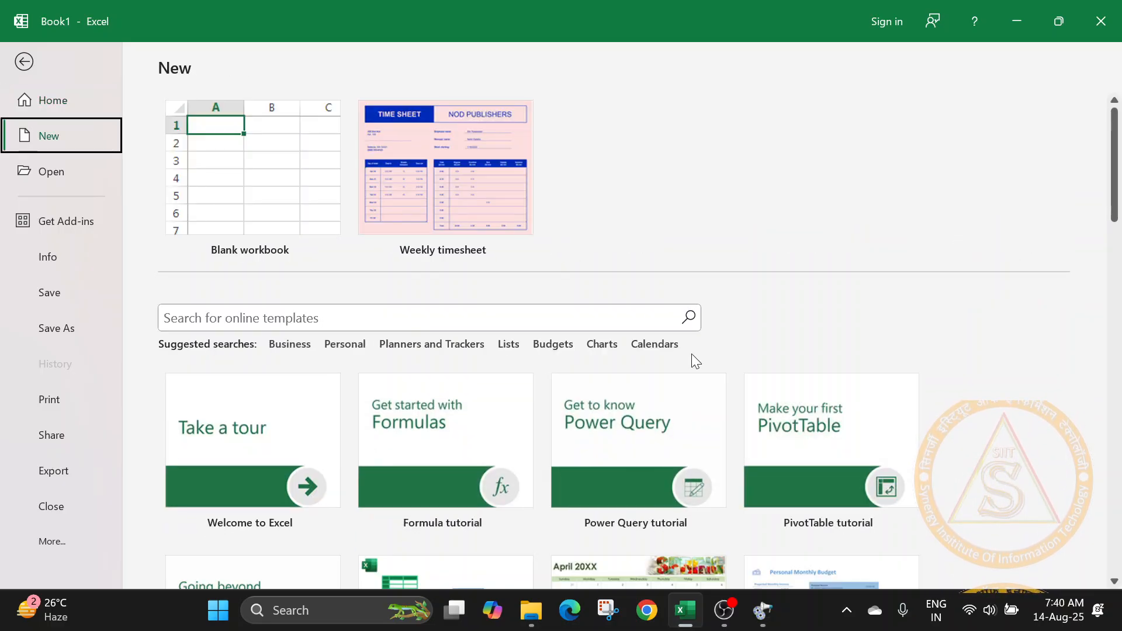
scroll(695, 366, down, 3)
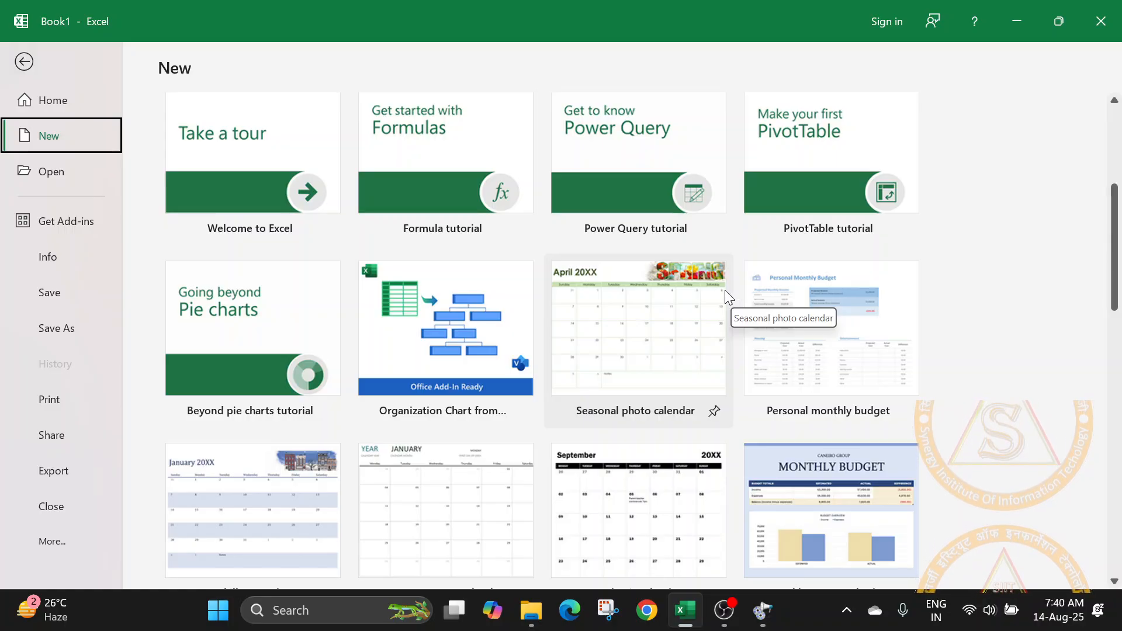
scroll(724, 292, down, 3)
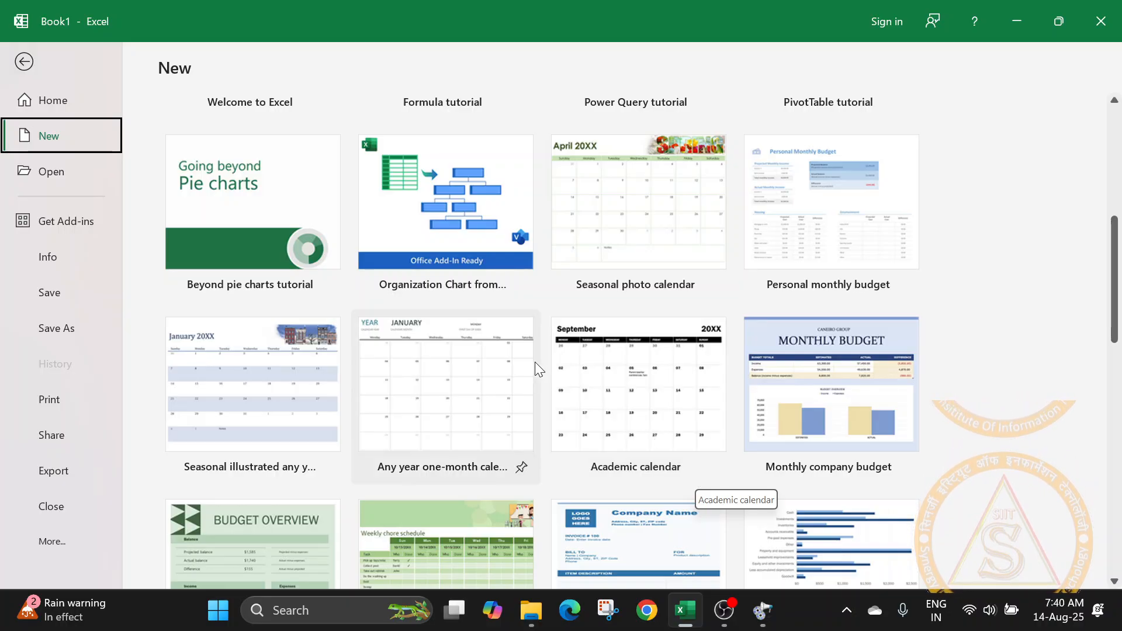
scroll(534, 362, down, 1)
scroll(534, 360, down, 2)
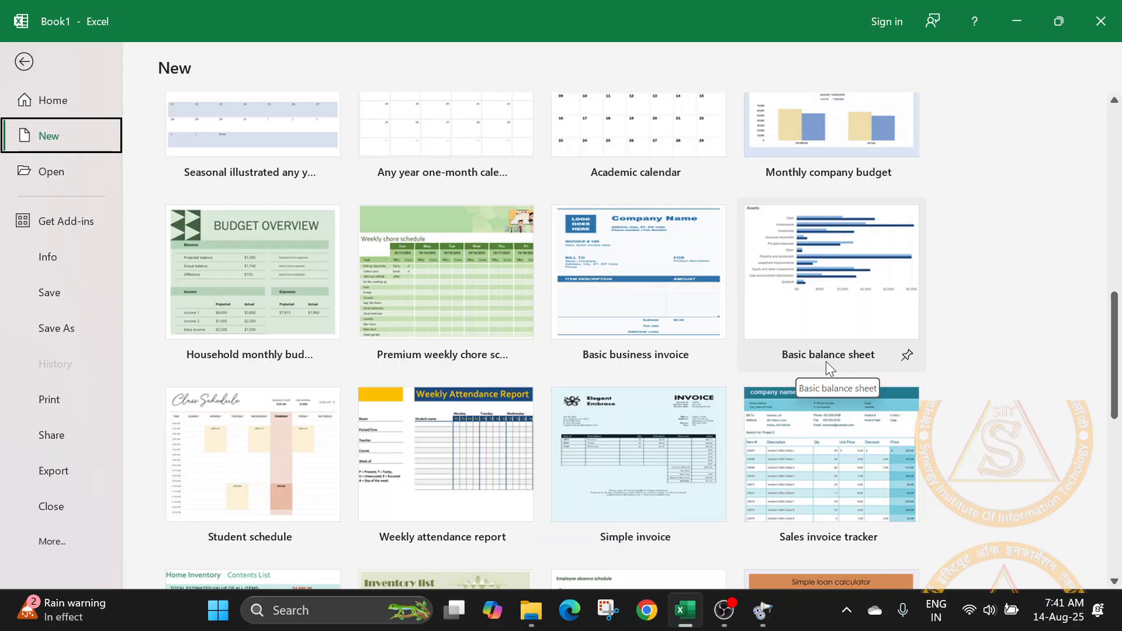
scroll(840, 543, down, 2)
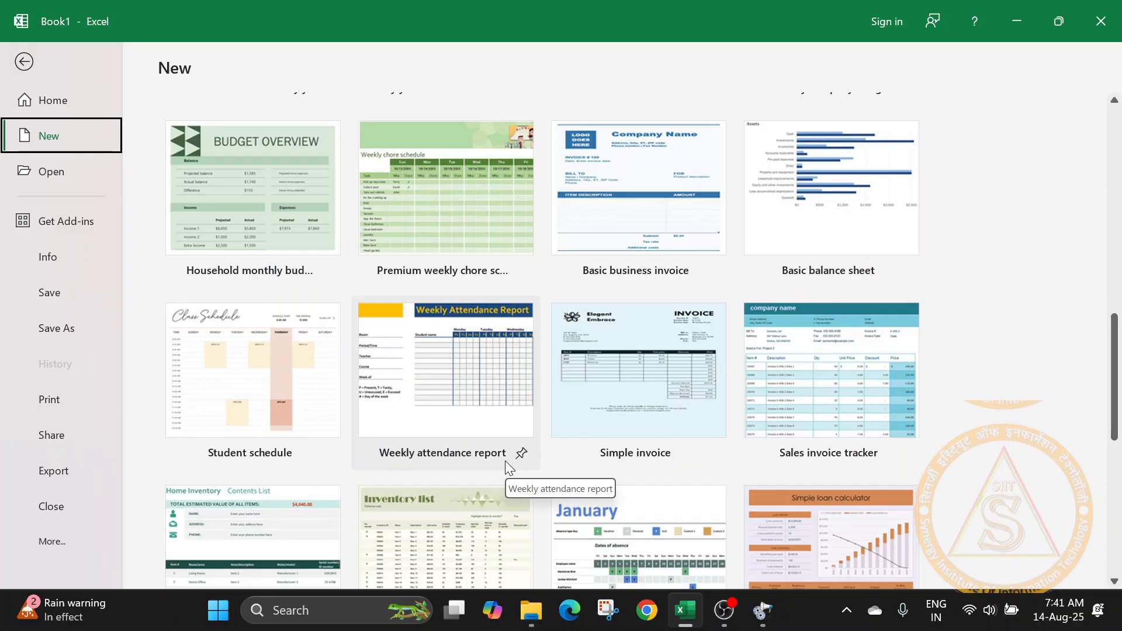
scroll(505, 461, down, 2)
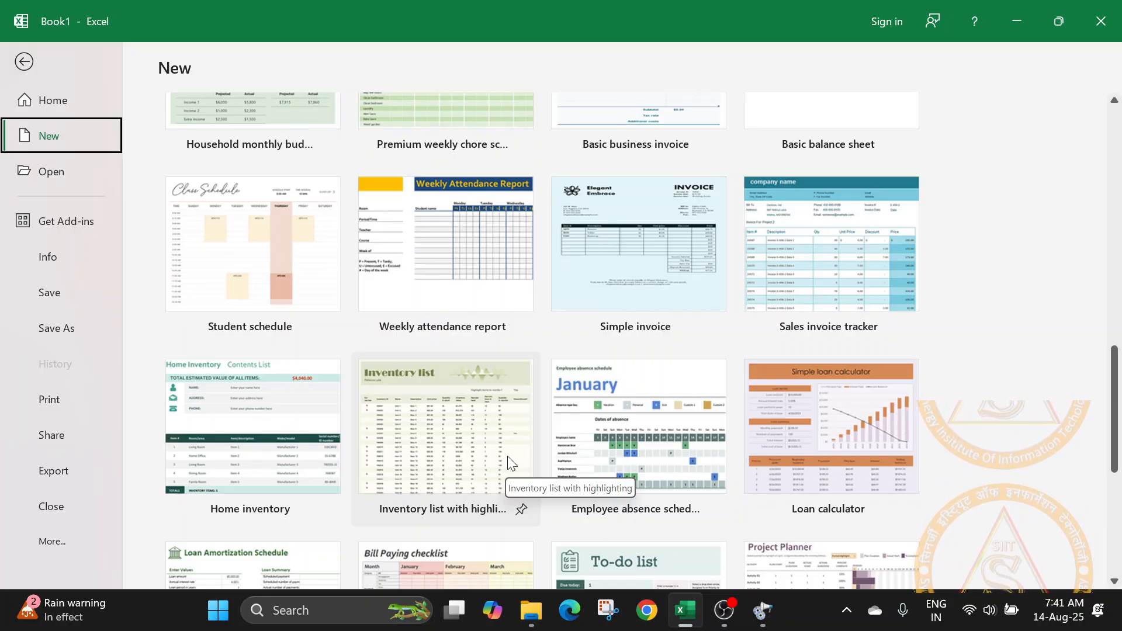
scroll(657, 383, down, 3)
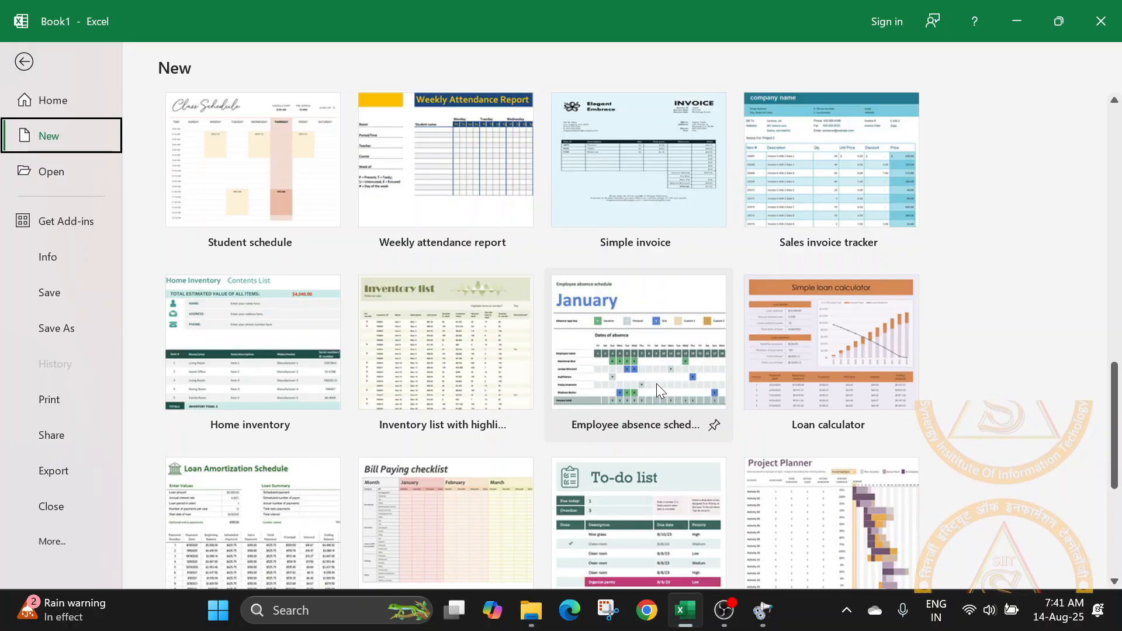
scroll(657, 383, down, 2)
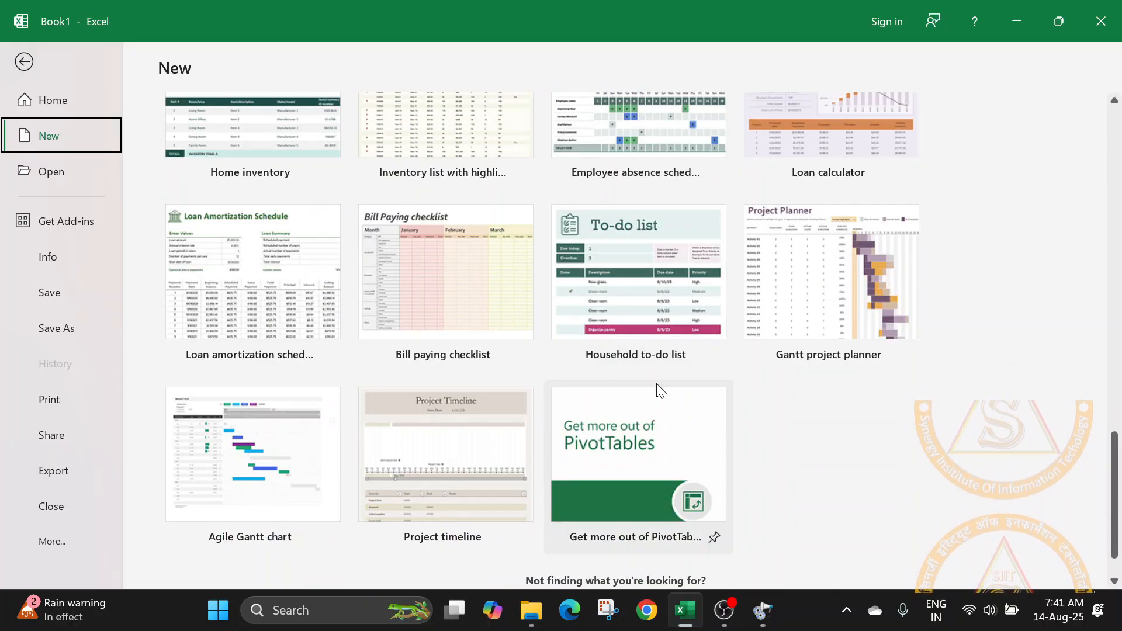
Step: Create a new blank workbook from the template gallery
scroll(655, 383, up, 2)
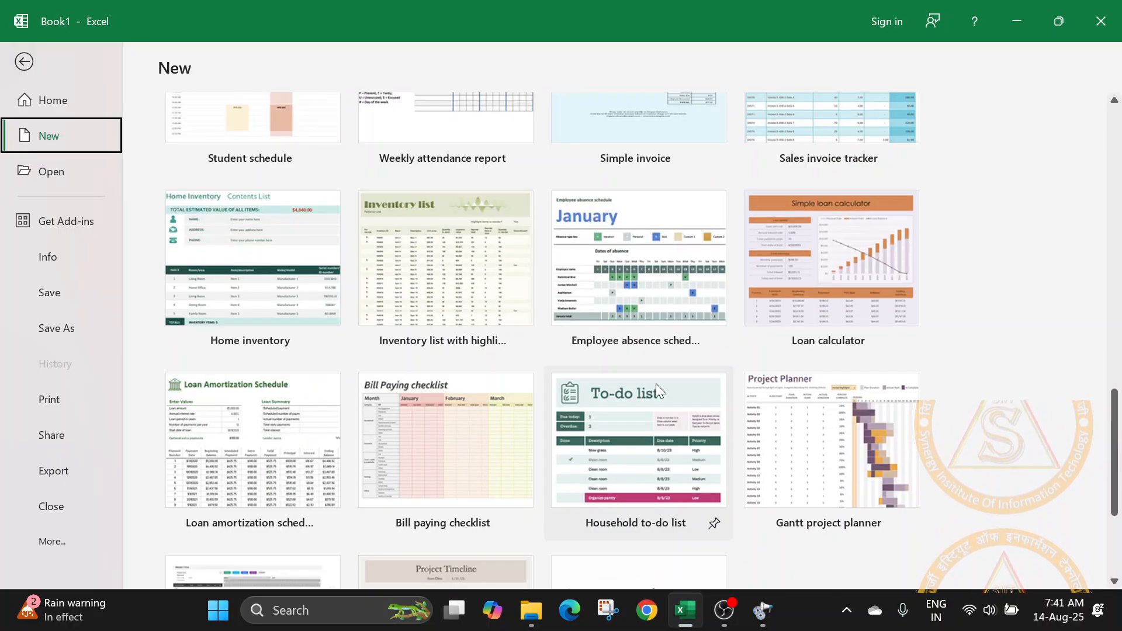
scroll(656, 383, up, 10)
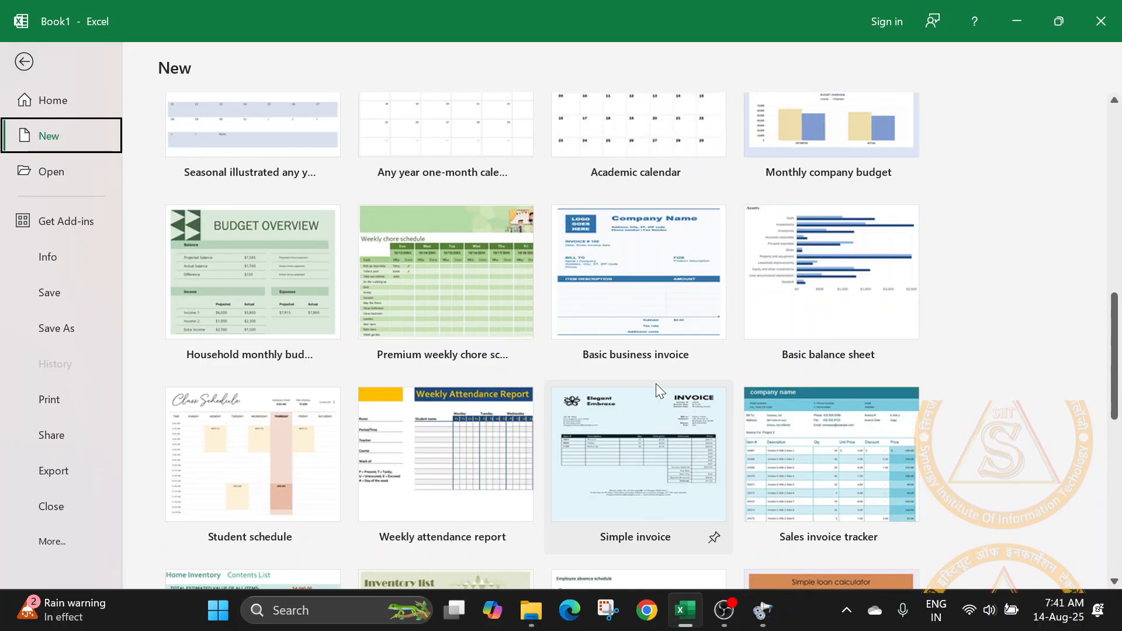
scroll(655, 383, up, 5)
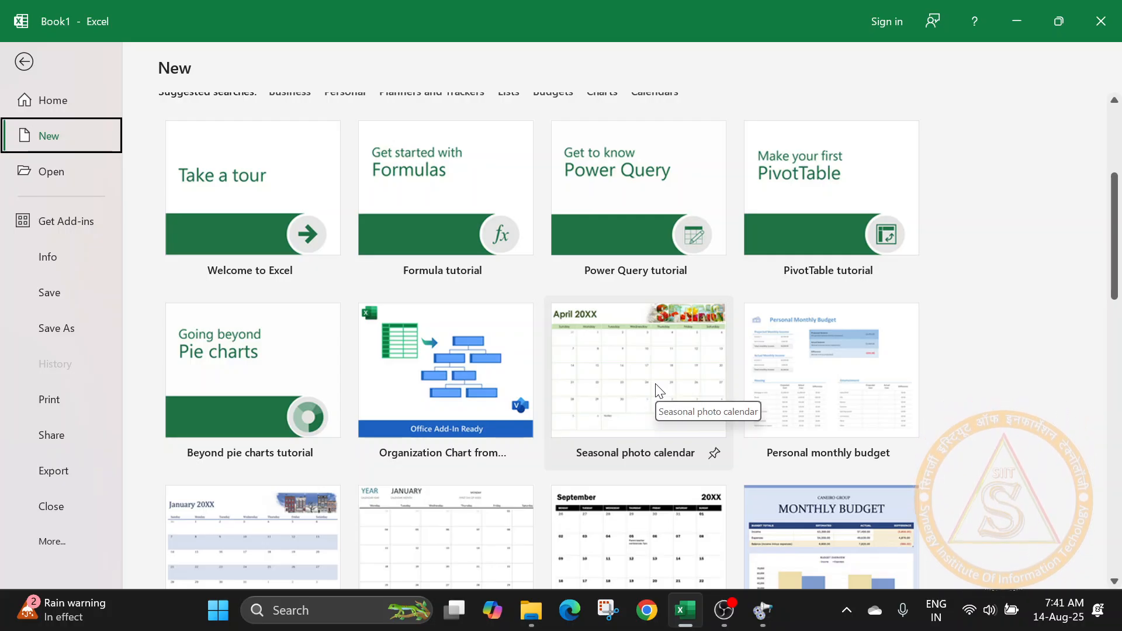
scroll(656, 384, up, 5)
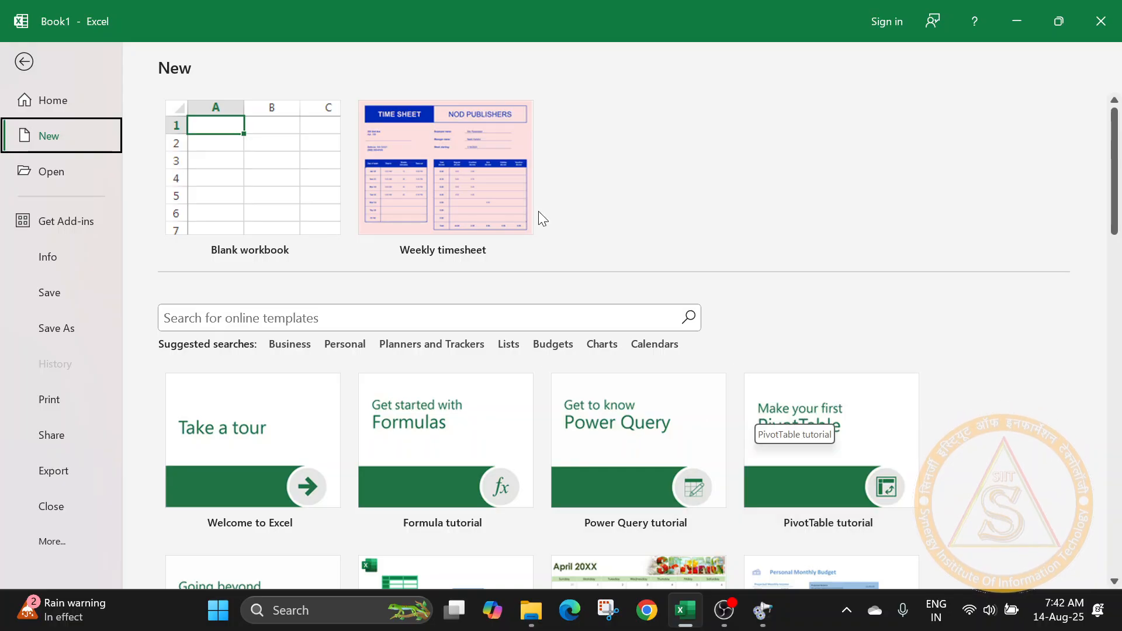
click(268, 183)
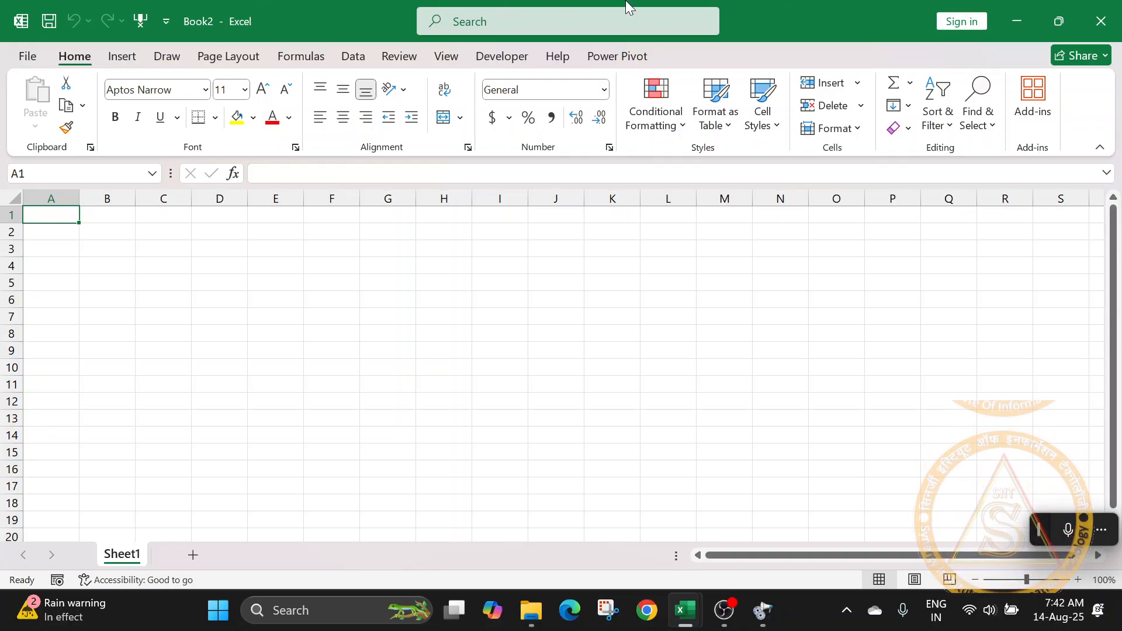
Step: Add the New command to the Quick Access Toolbar, remove it again, and review the other commands that can be added
click(167, 21)
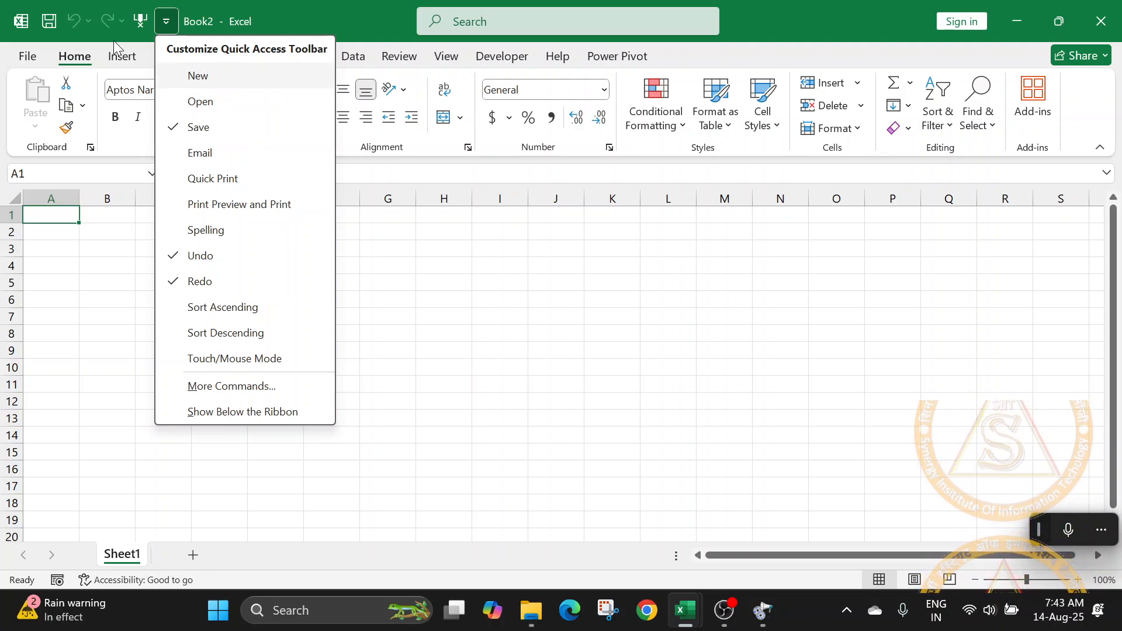
click(185, 78)
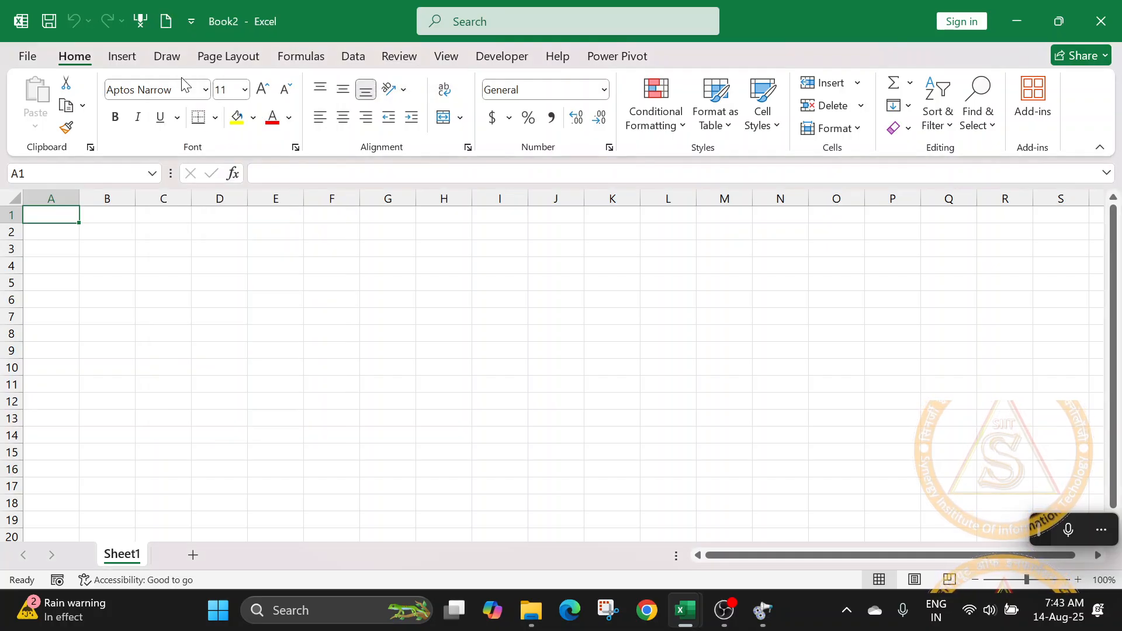
click(191, 21)
click(227, 85)
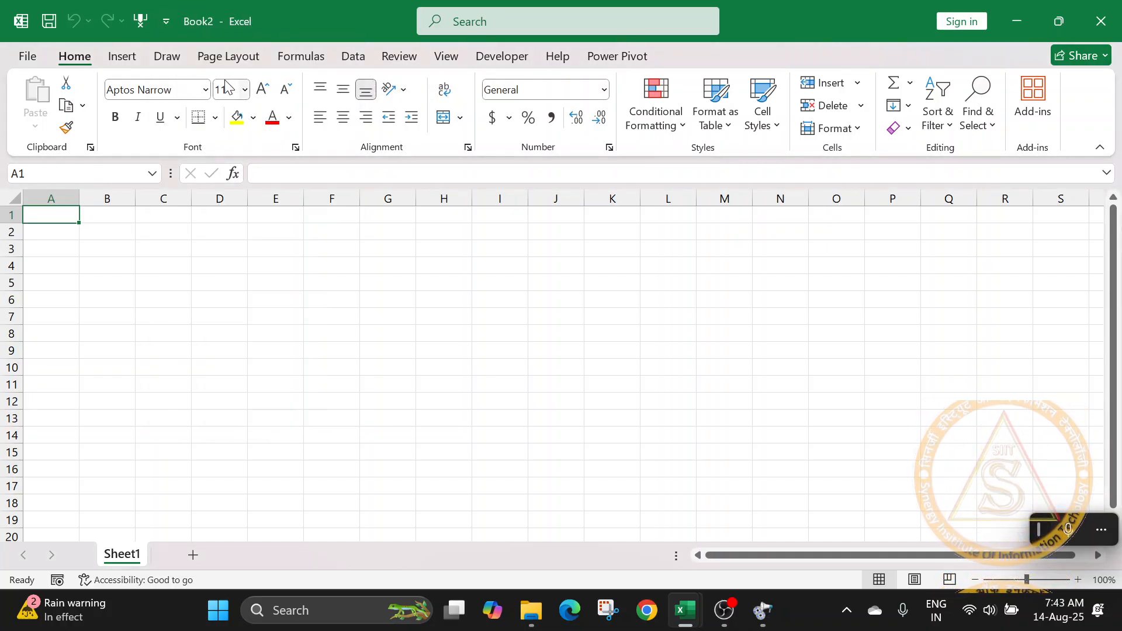
click(164, 13)
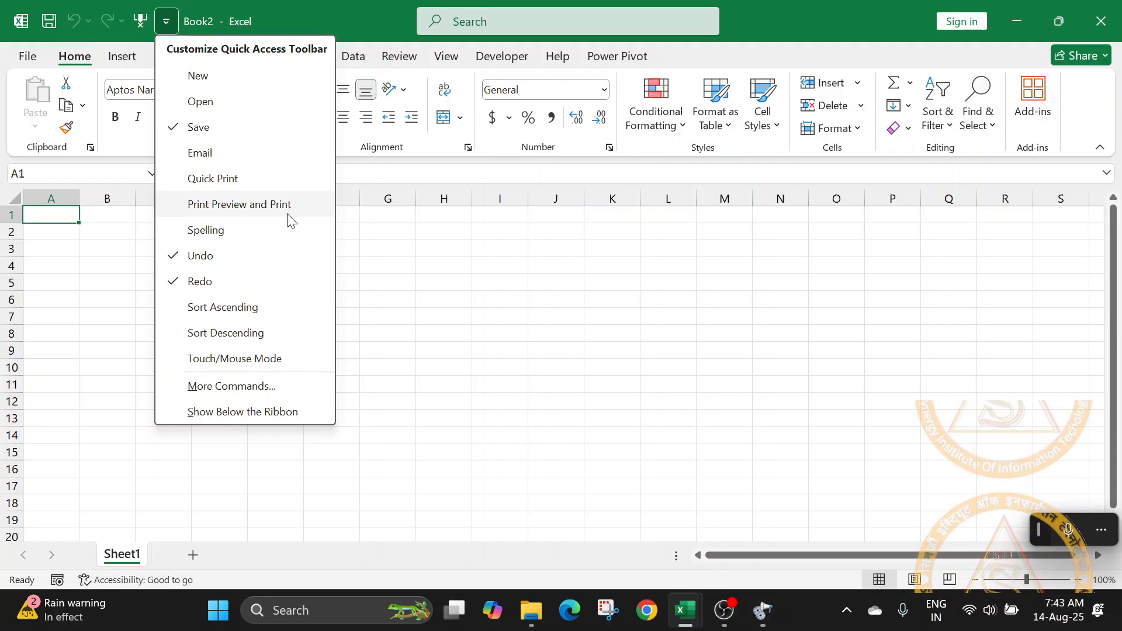
click(539, 303)
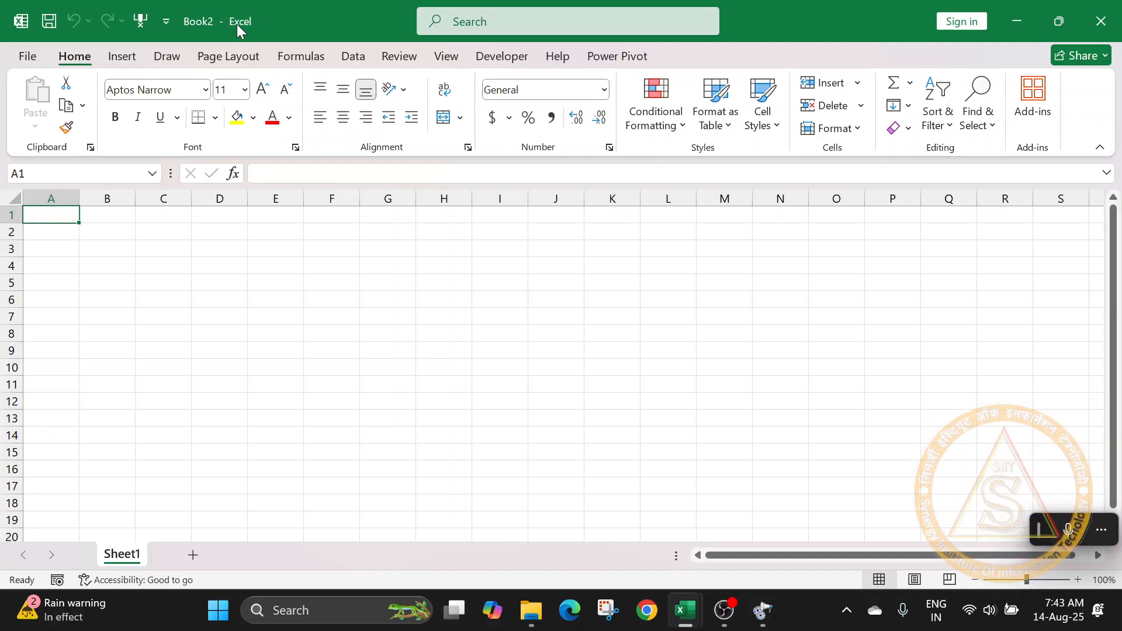
Step: Search the application's commands and help for "3d map", and close the search without choosing anything
click(493, 32)
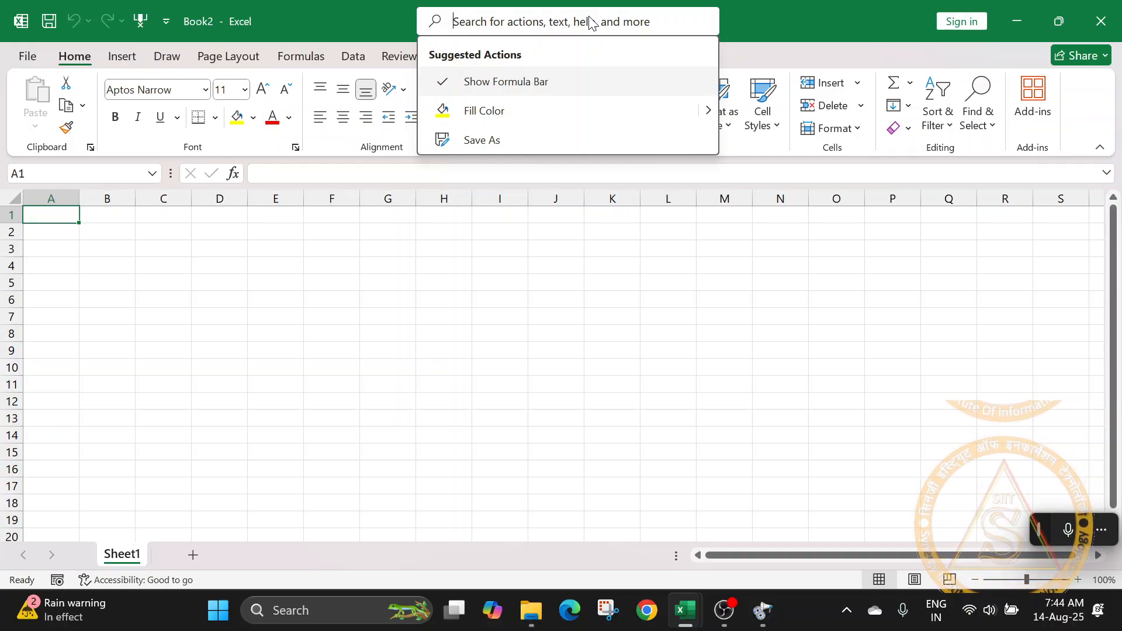
text(3)
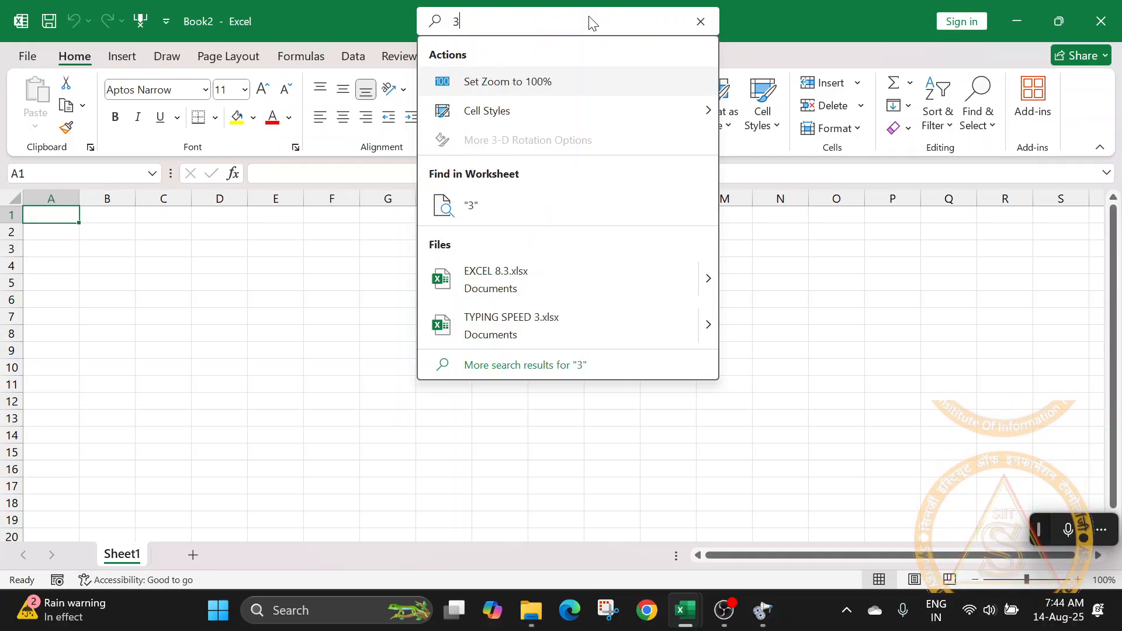
text(d ma)
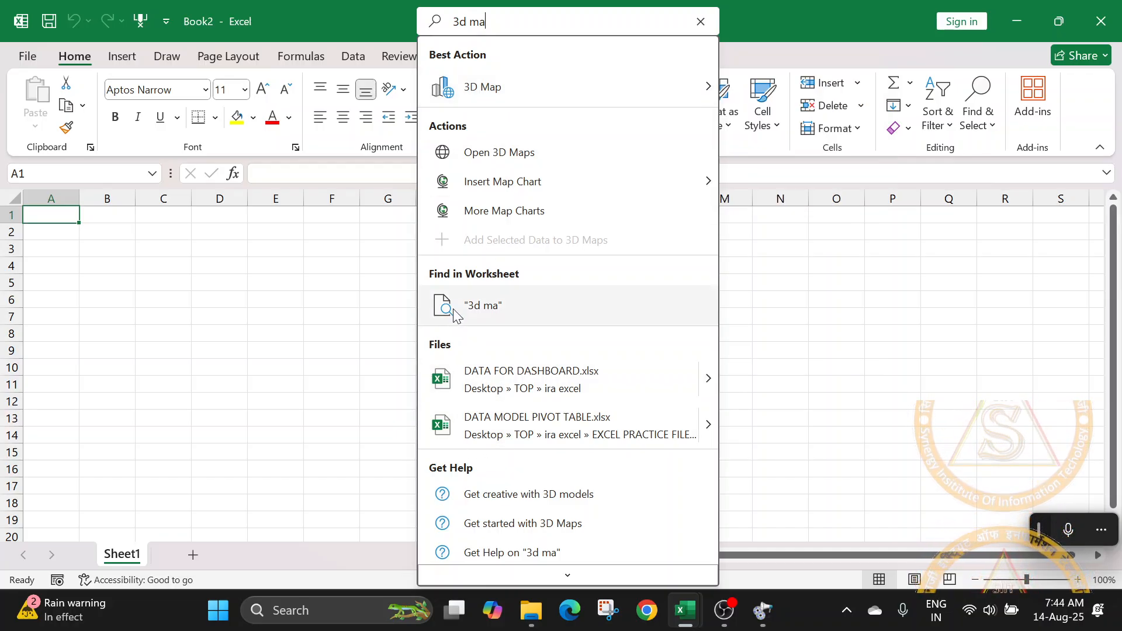
text(p)
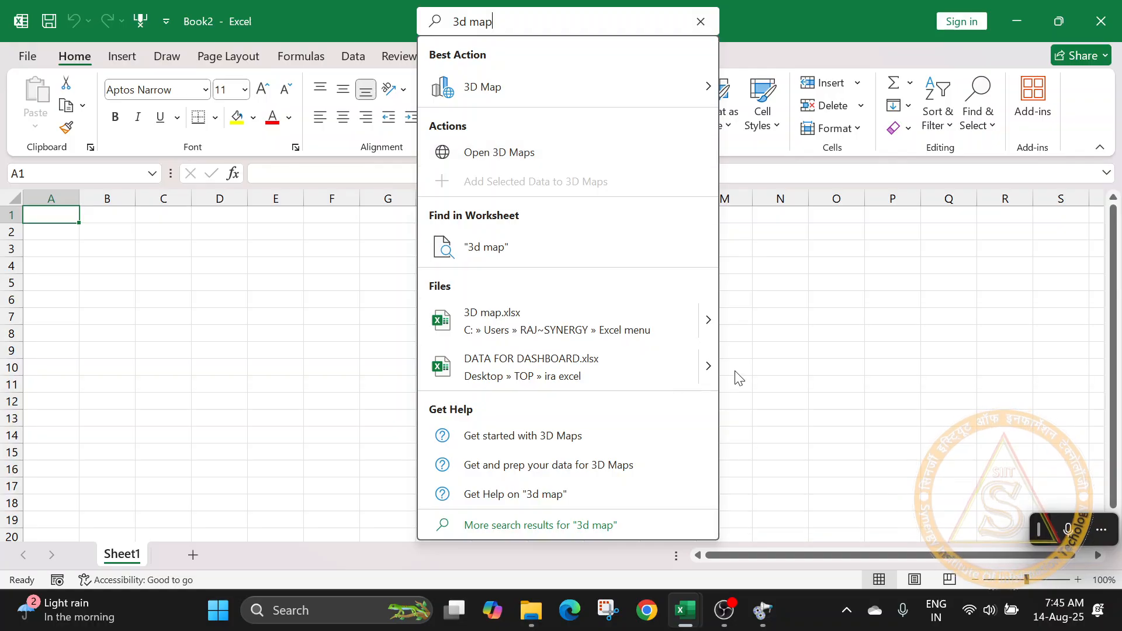
key(Escape)
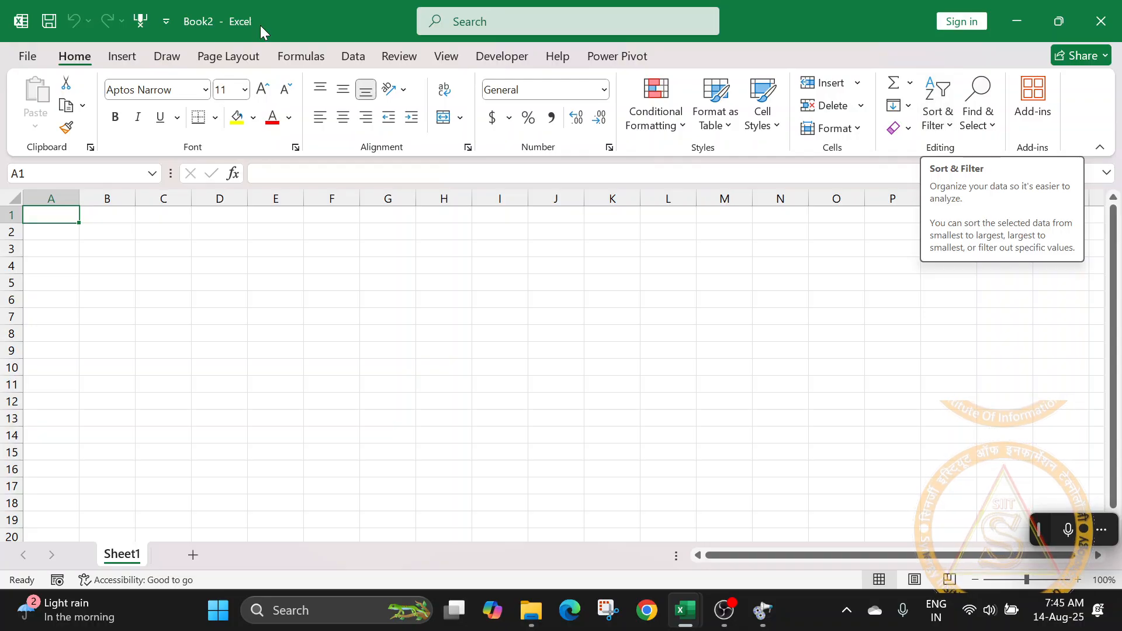
Step: Examine the file management page and the drawing, page layout, insert and home command groups of the ribbon
click(18, 56)
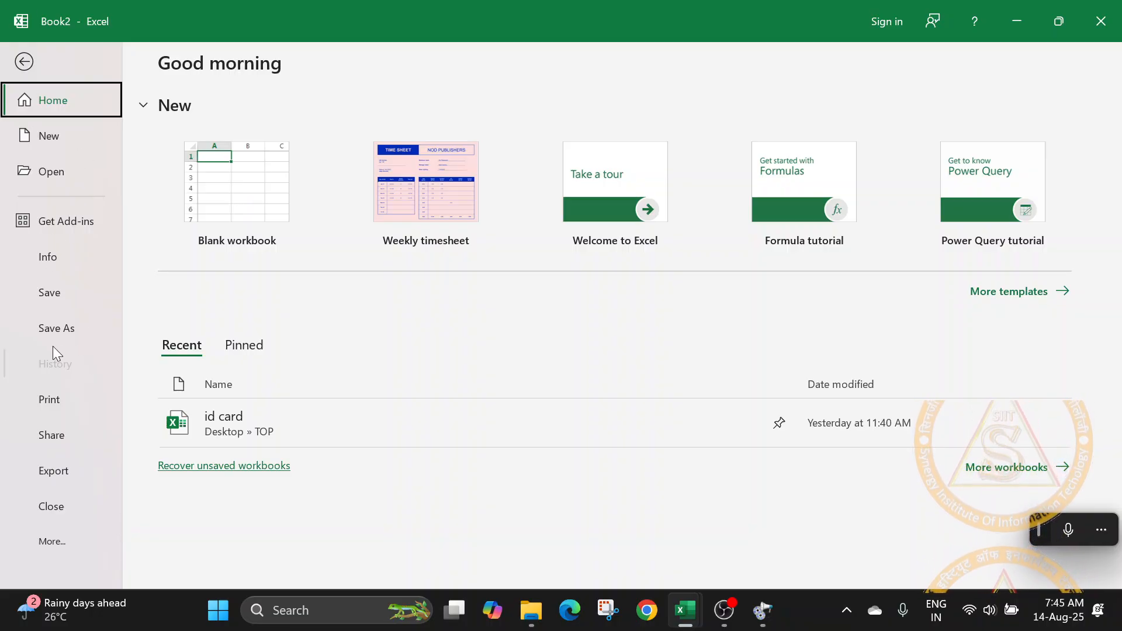
click(22, 61)
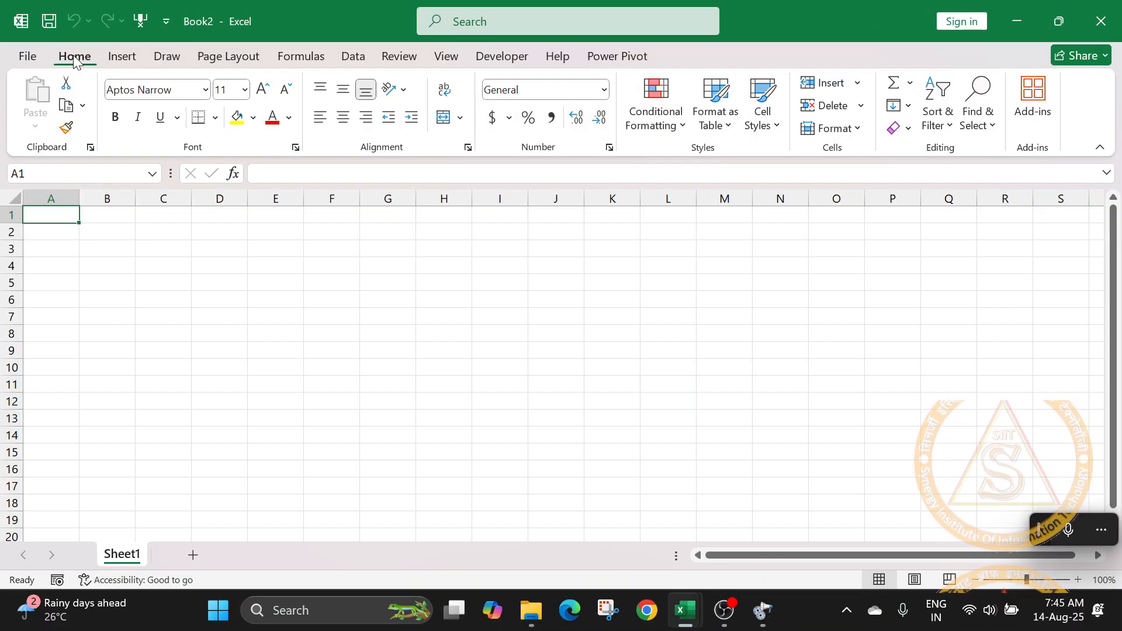
click(131, 55)
click(167, 59)
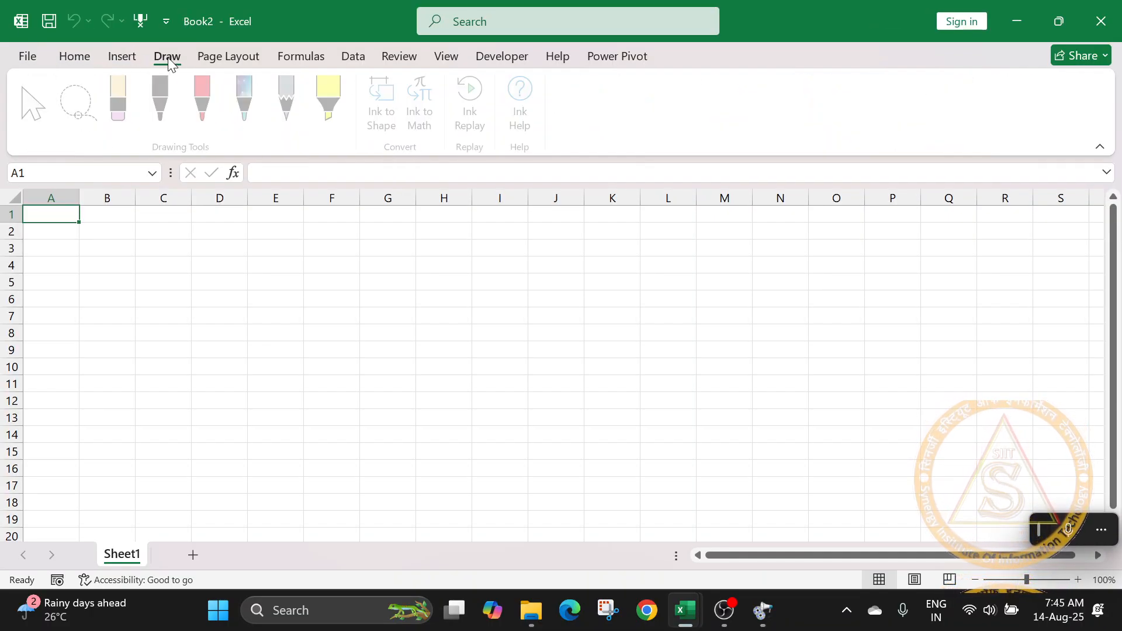
click(215, 58)
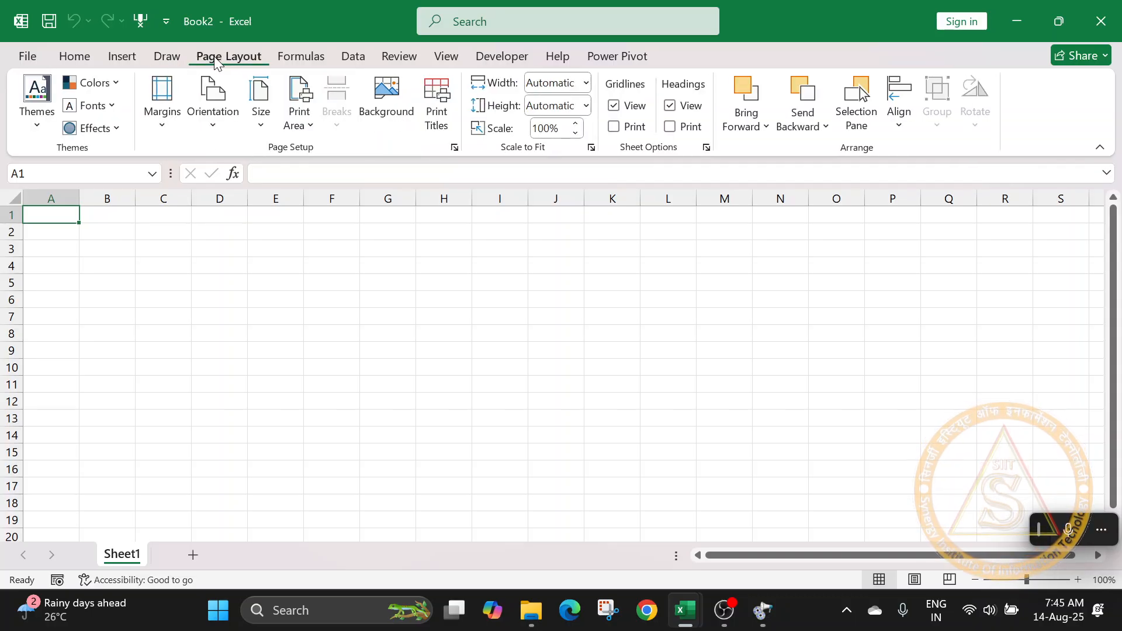
click(96, 59)
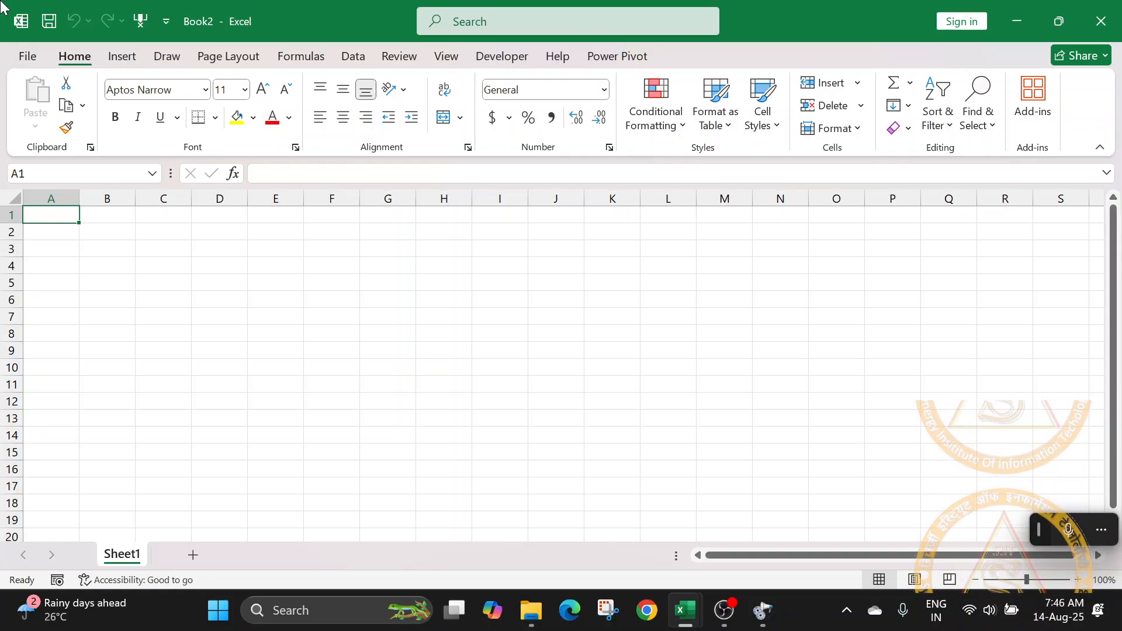
click(123, 59)
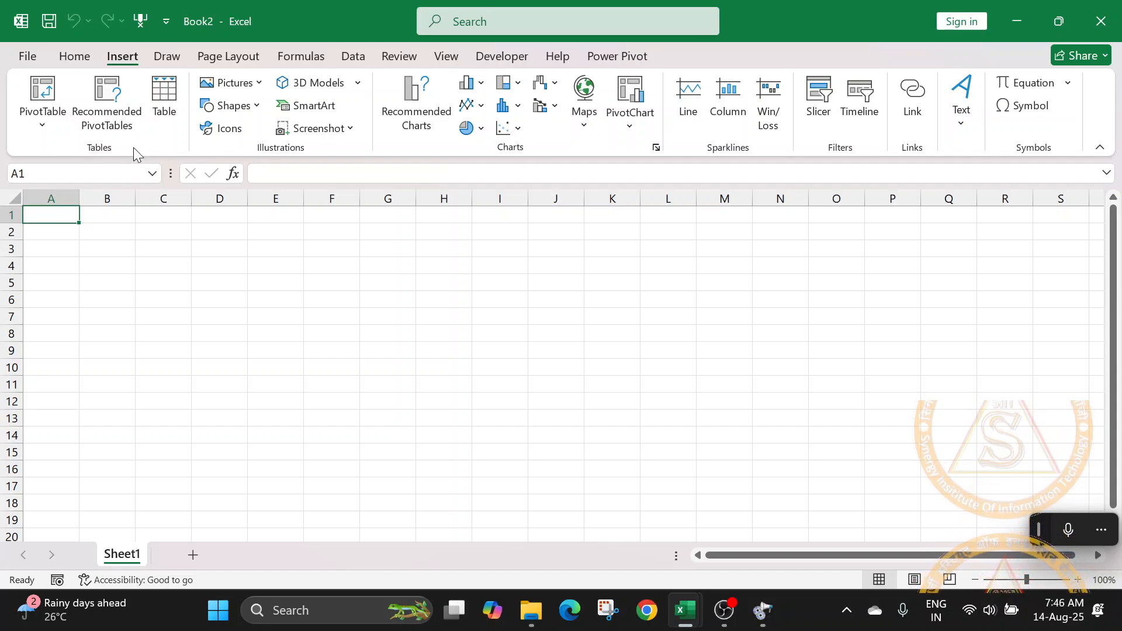
click(87, 57)
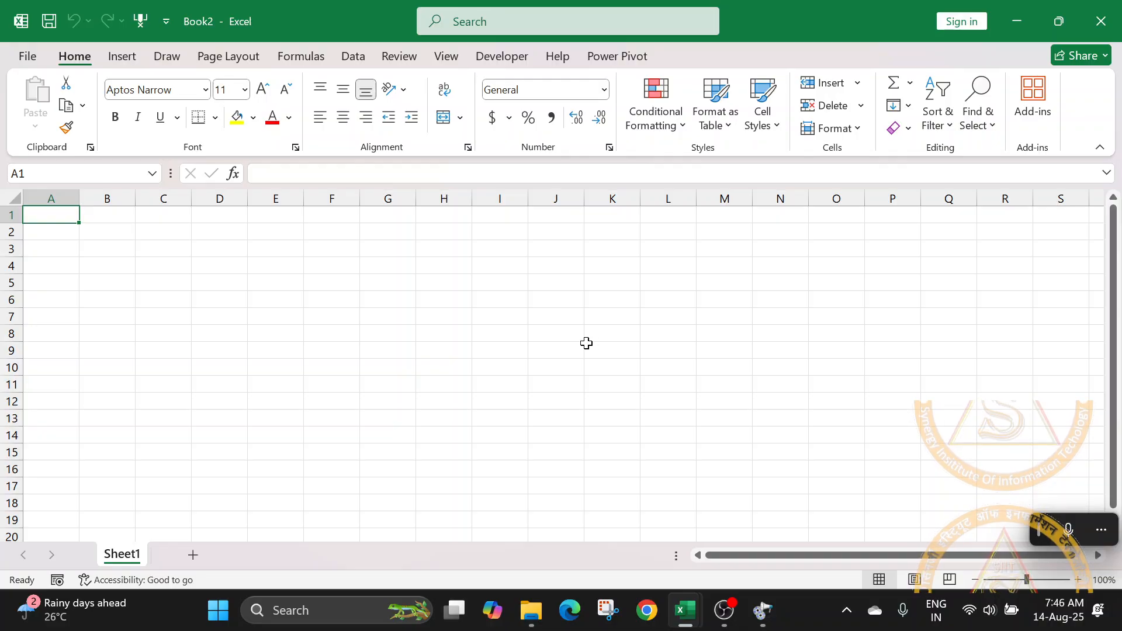
Step: Select the cell block E2:P14 in the worksheet to show the working area, and reduce the selection to cell H4
click(468, 291)
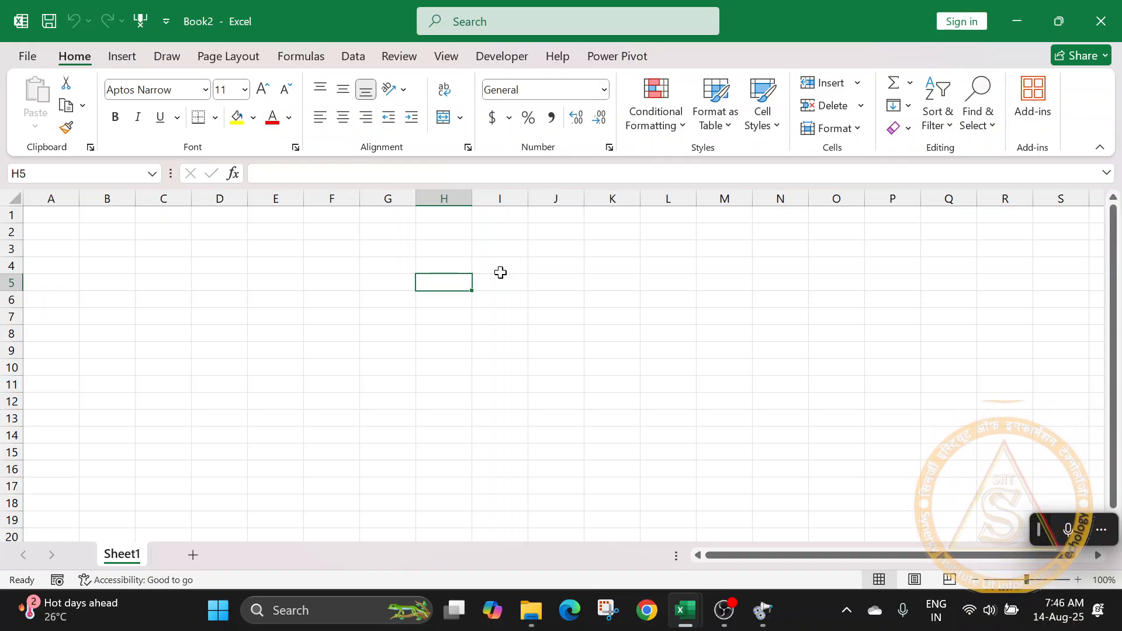
drag(290, 235, 896, 440)
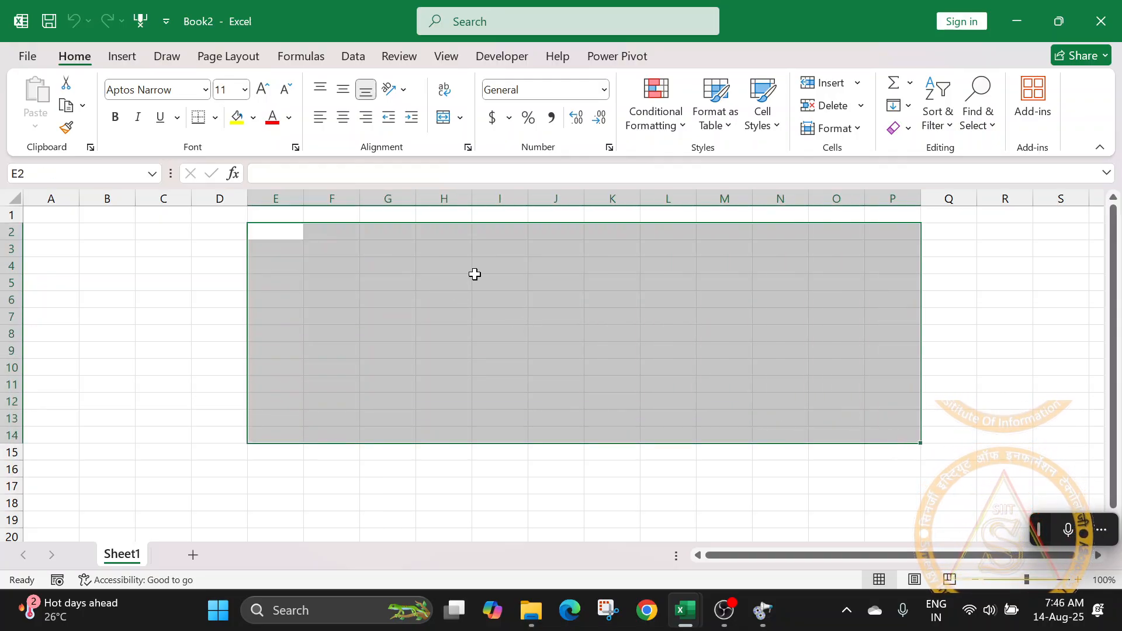
click(449, 260)
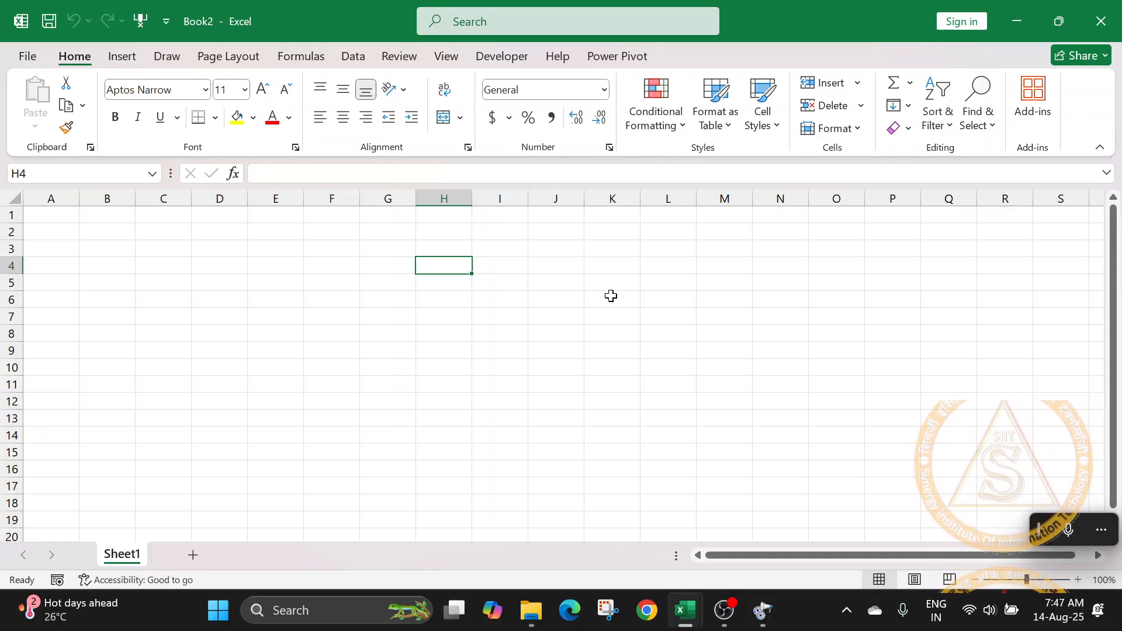
Step: Select cell ranges across row 1 and down column A, such as A1:R1 and A1:A18, to show rows and columns
click(40, 215)
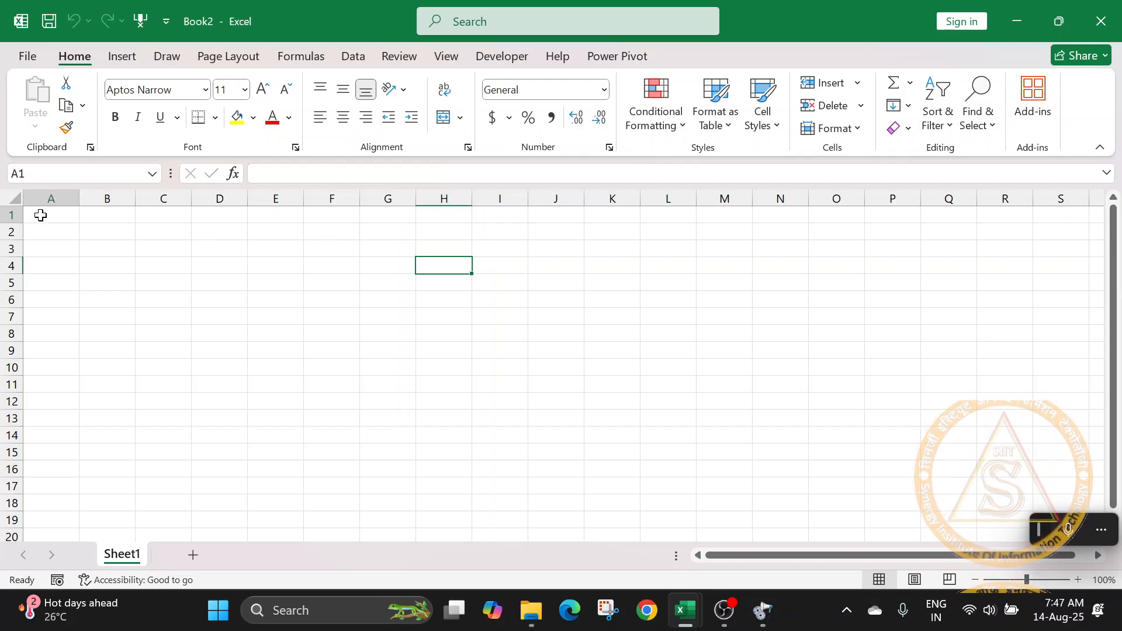
drag(40, 215, 947, 228)
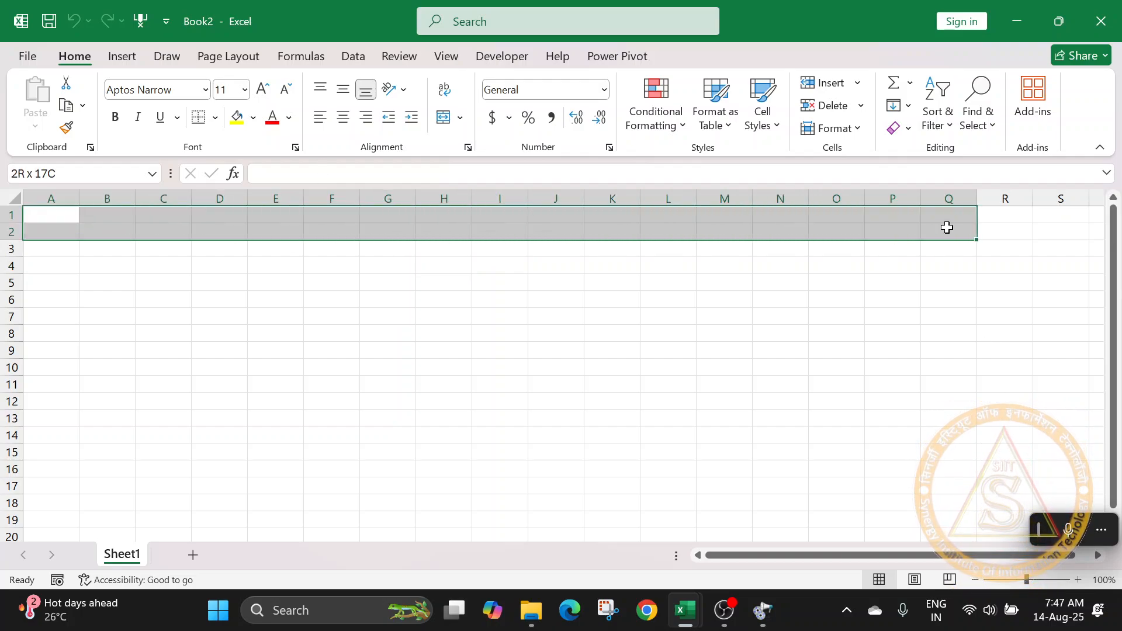
click(614, 314)
drag(33, 216, 18, 485)
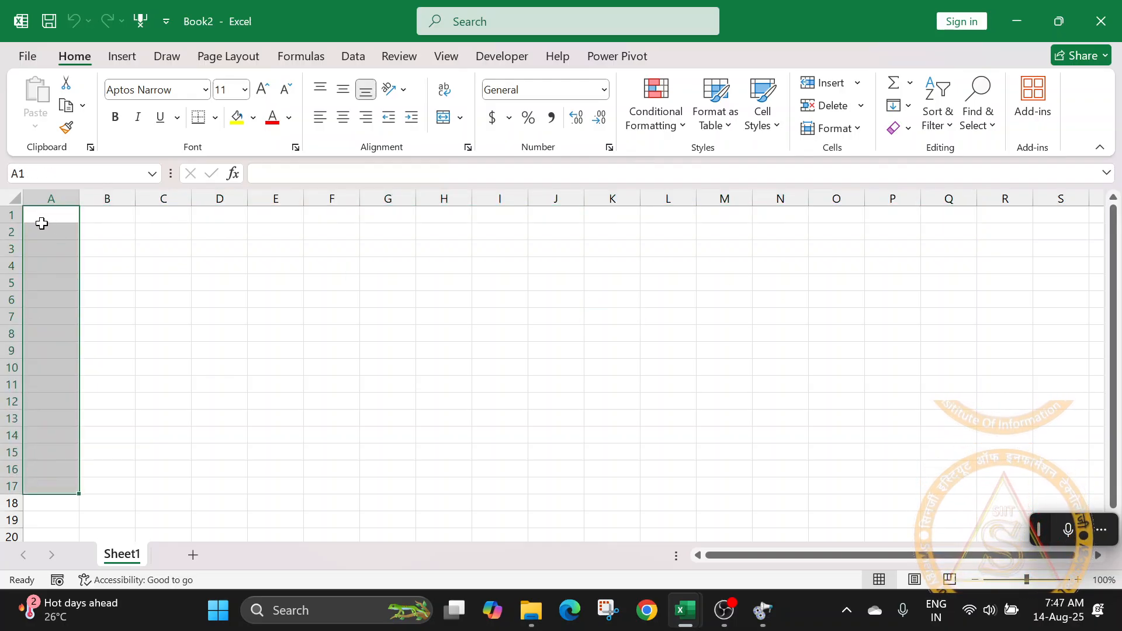
click(73, 214)
drag(72, 214, 1017, 222)
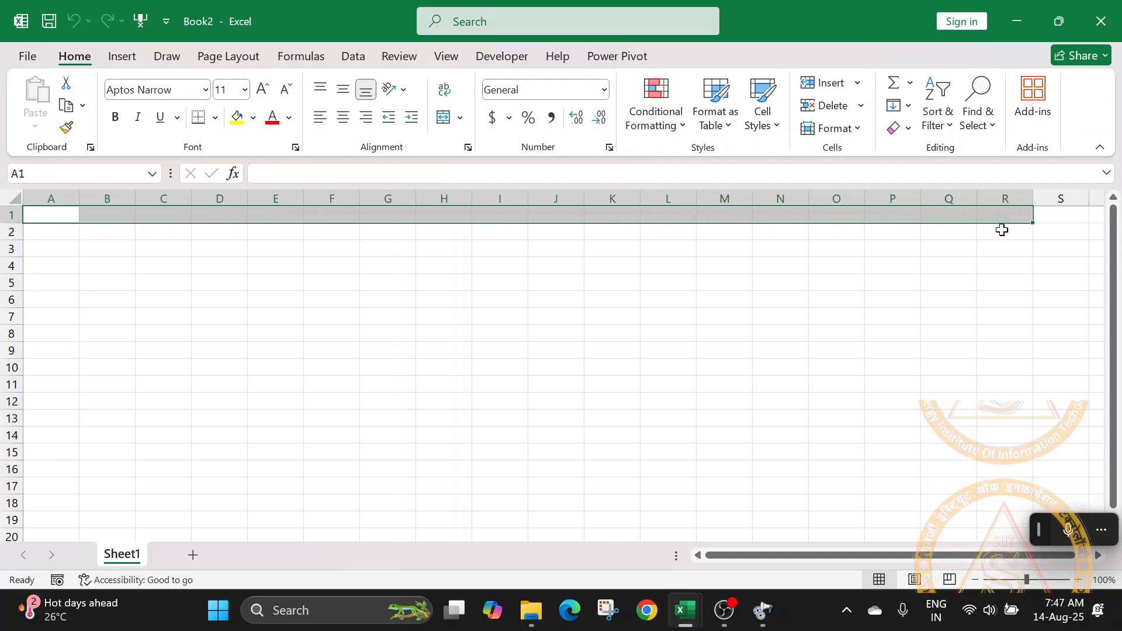
click(780, 333)
drag(47, 383, 40, 497)
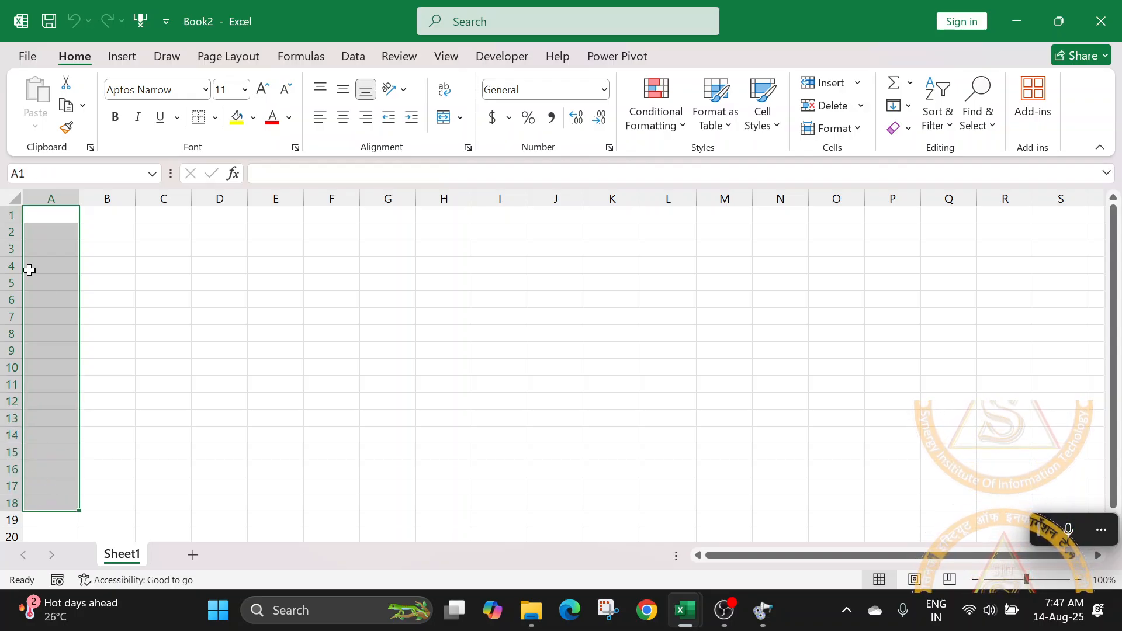
Step: Select cells H3, G3, H8 and I7 individually to examine the Name Box address and the formula bar
click(456, 252)
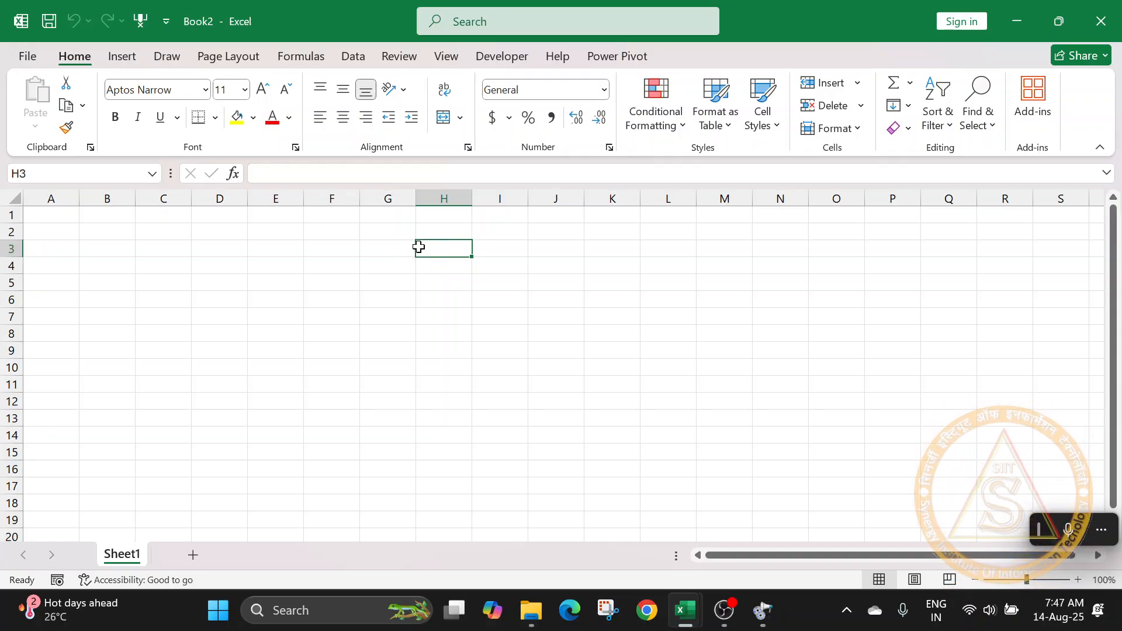
click(385, 249)
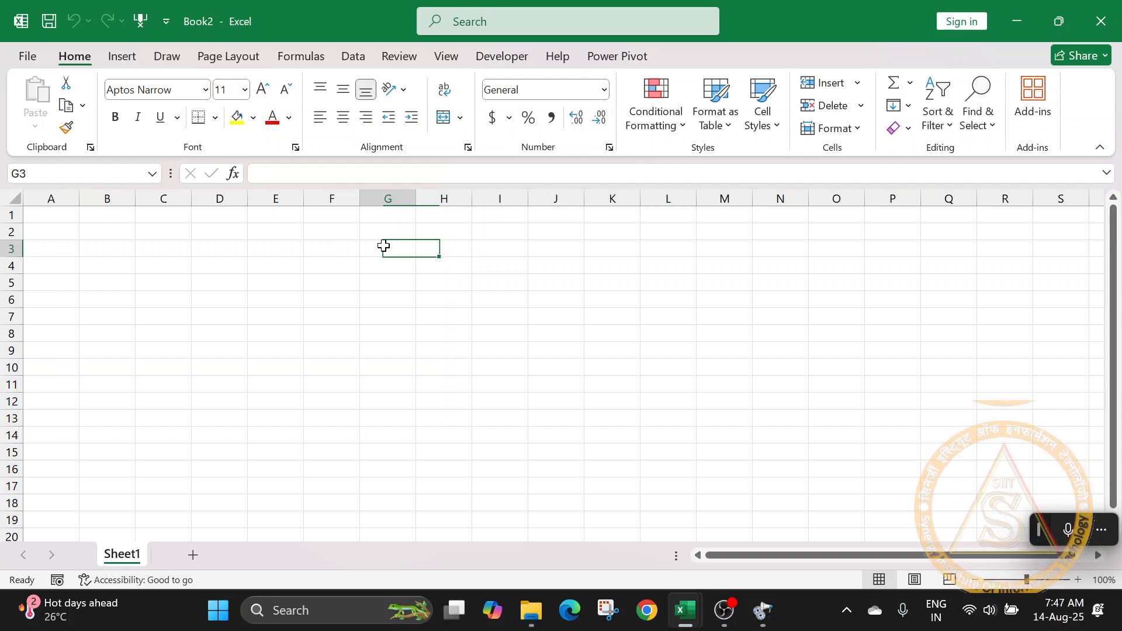
click(454, 248)
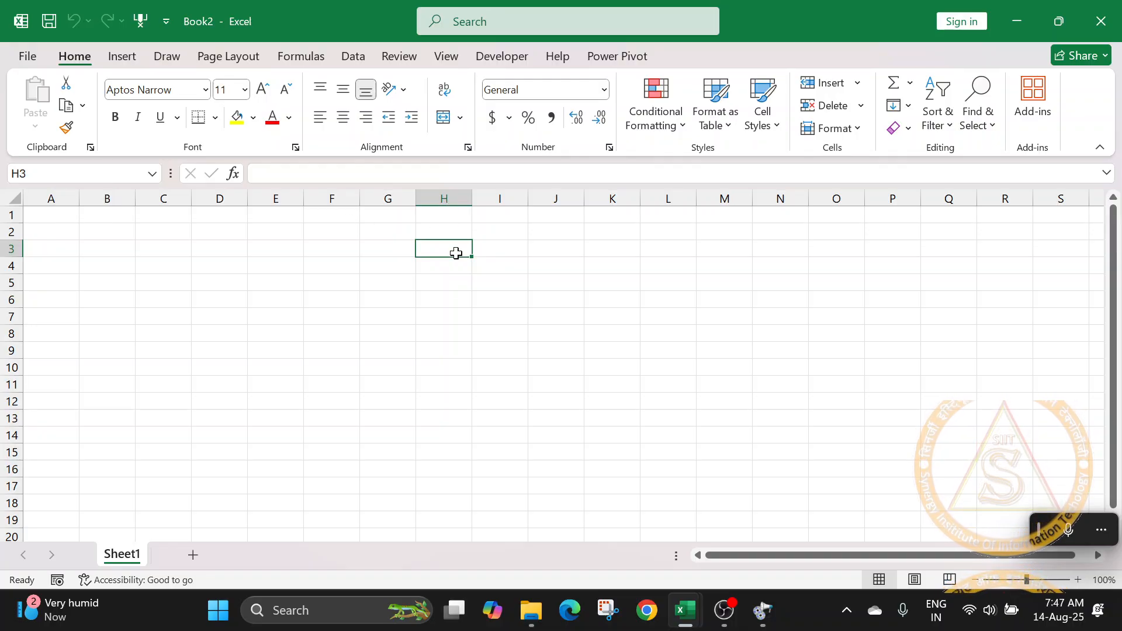
click(462, 331)
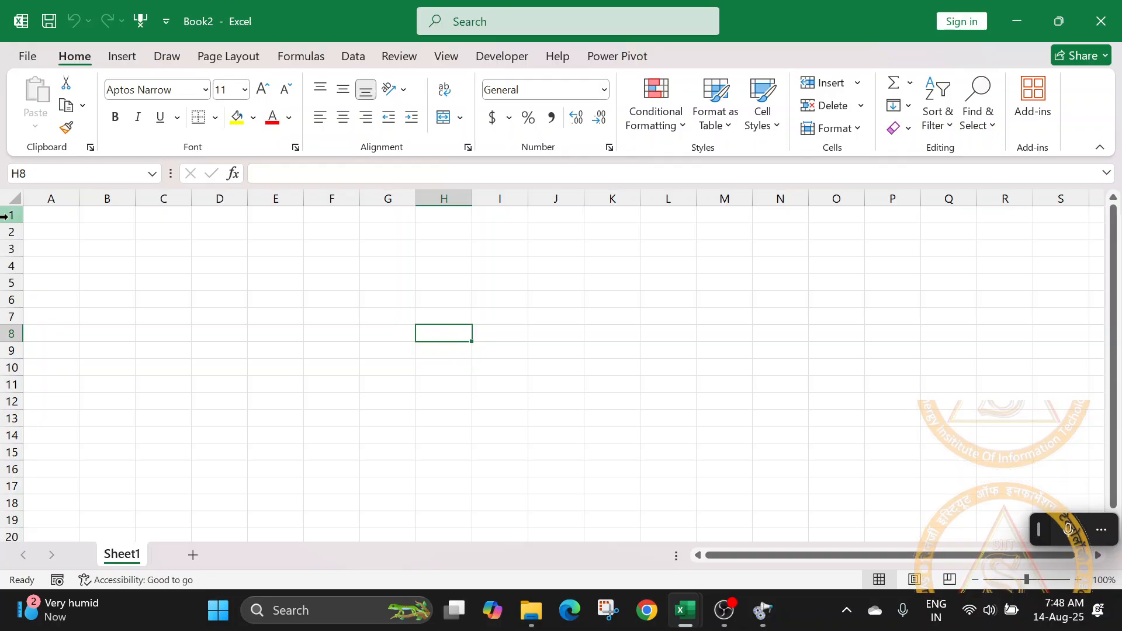
click(51, 175)
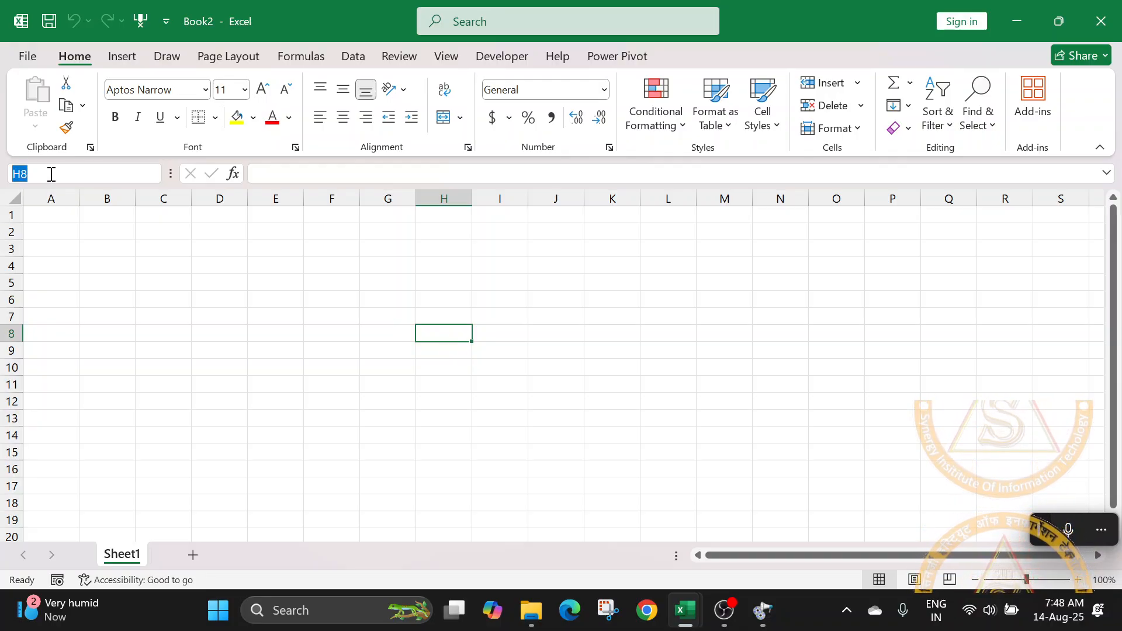
click(509, 316)
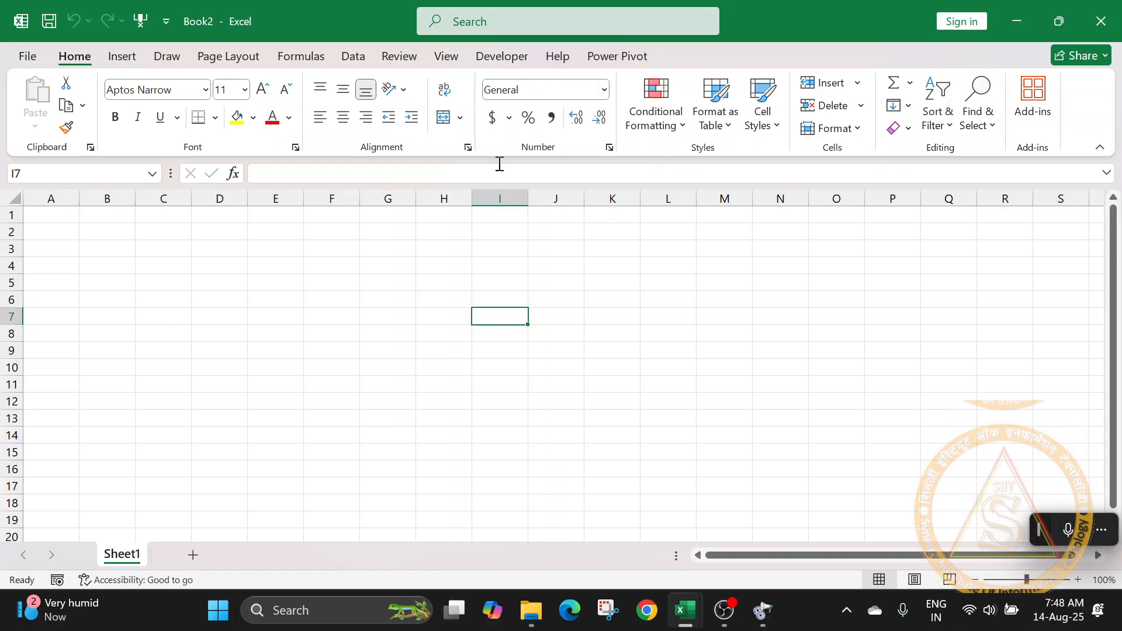
click(331, 168)
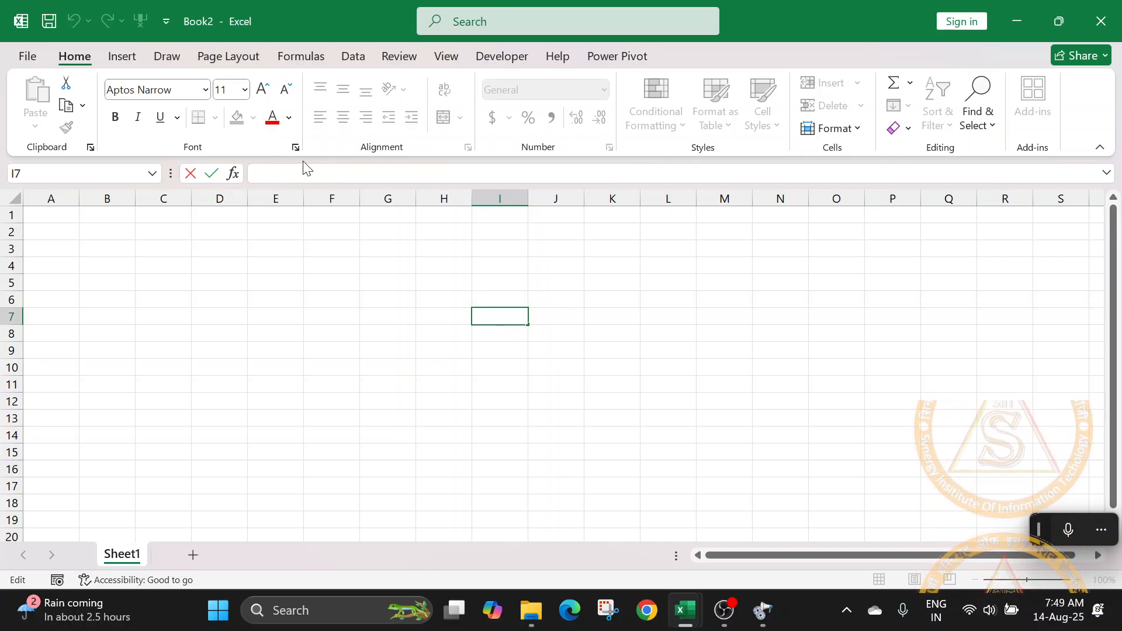
Step: Enter the values 54, 54, 54, 54, 54, 54, 5, 45, 45 and 45 down cells I2 to I11
click(494, 229)
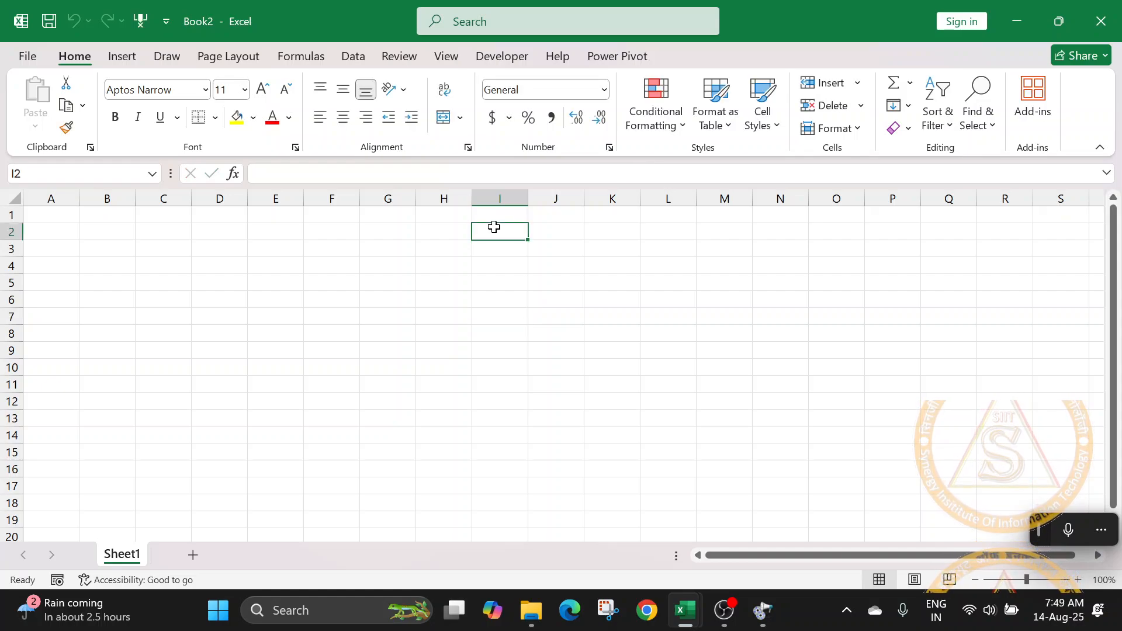
text(54)
key(Return)
text(54)
key(Return)
text(54)
key(Return)
text(54)
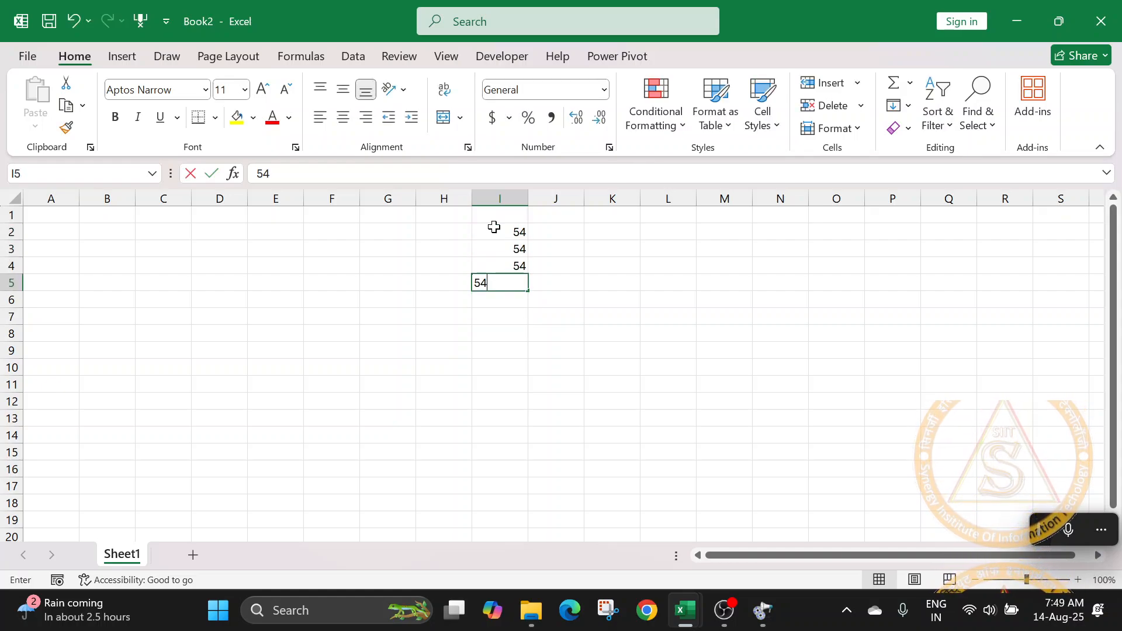
text( 54 54 5 45 45 45)
key(Return)
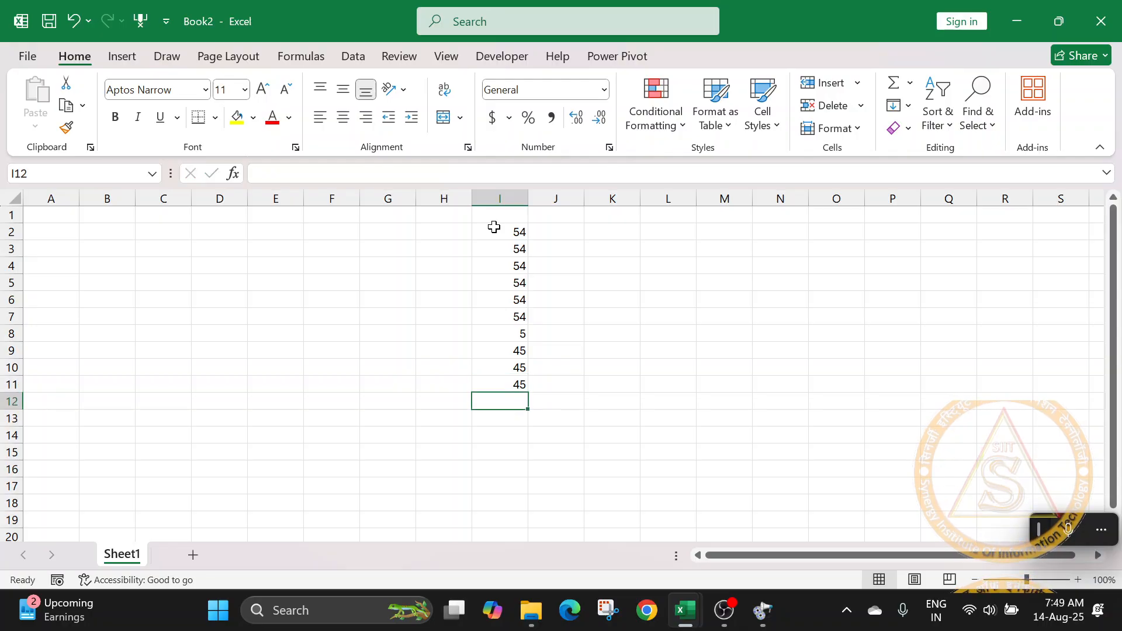
text(–♀)
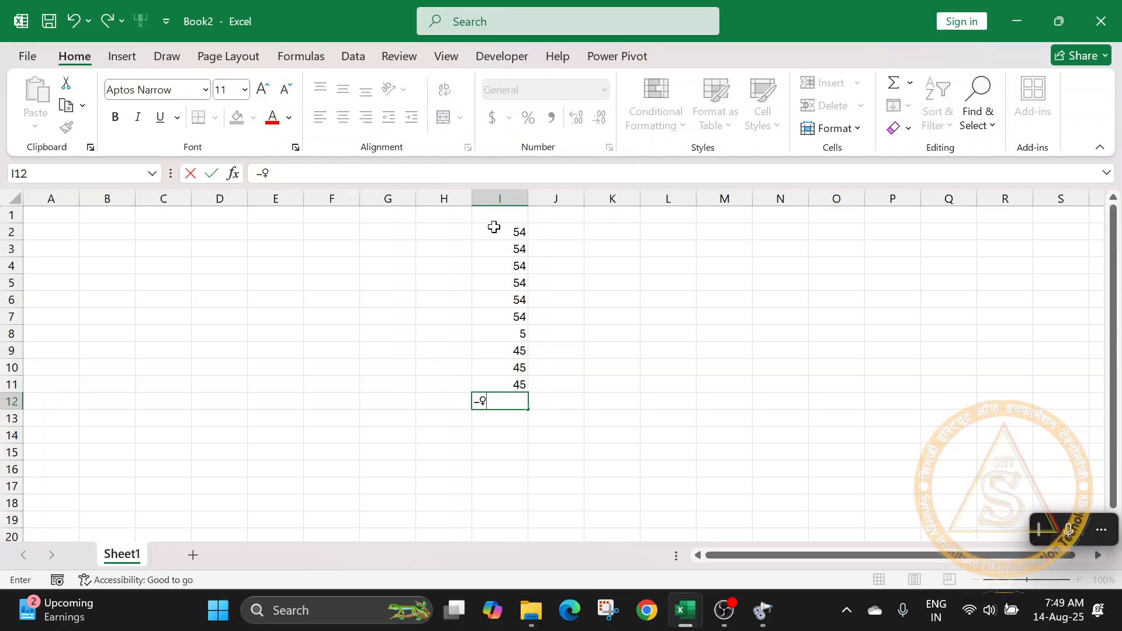
key(BackSpace)
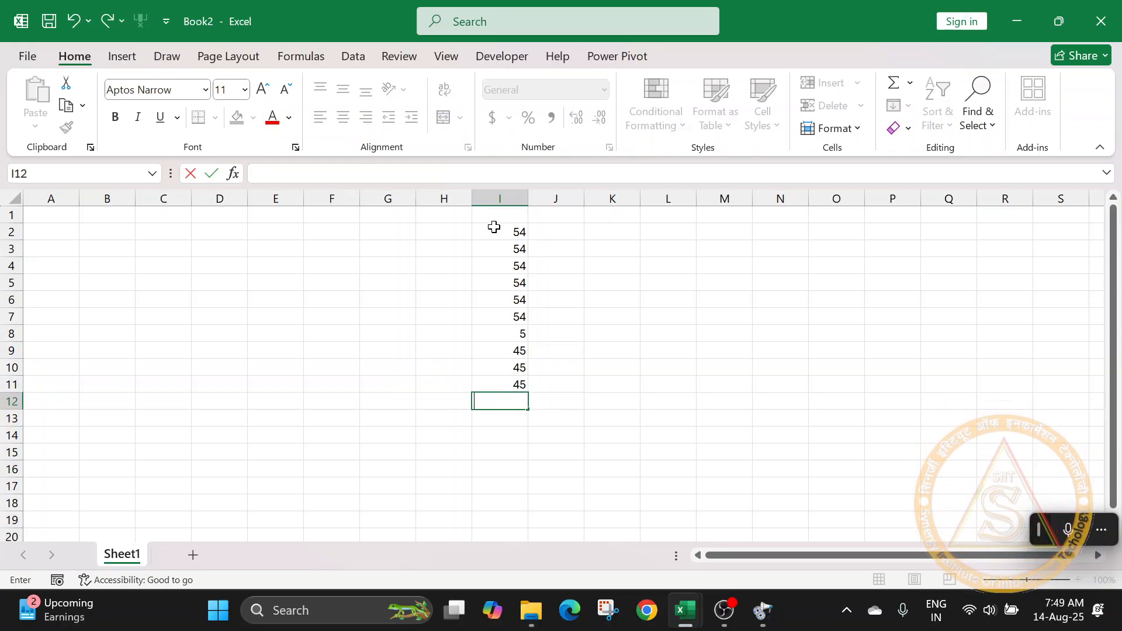
key(Escape)
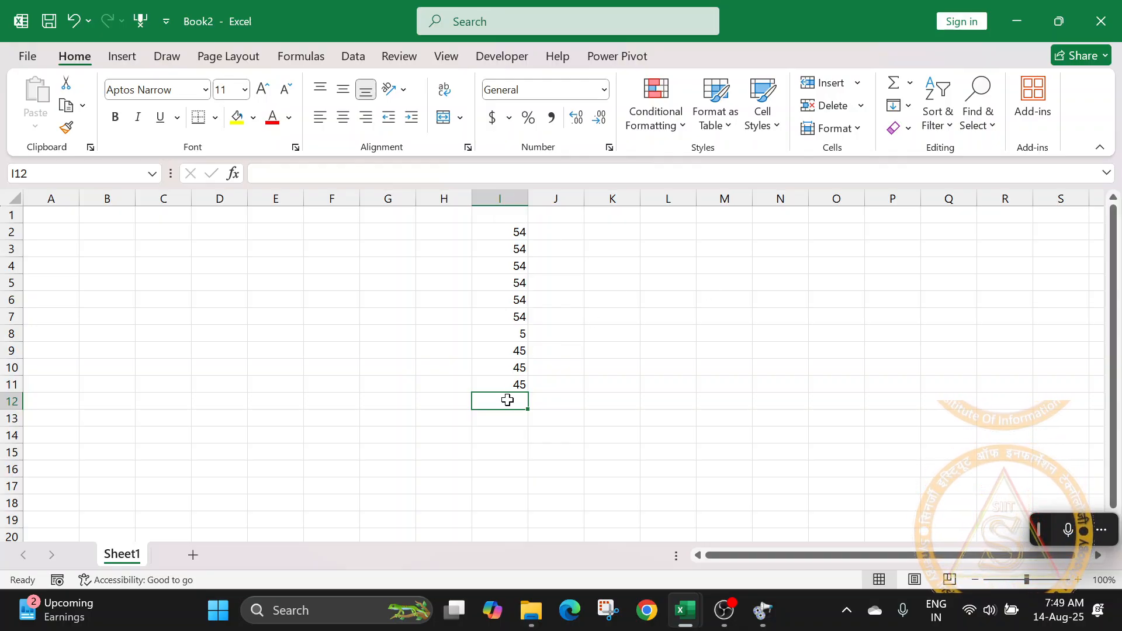
text(-)
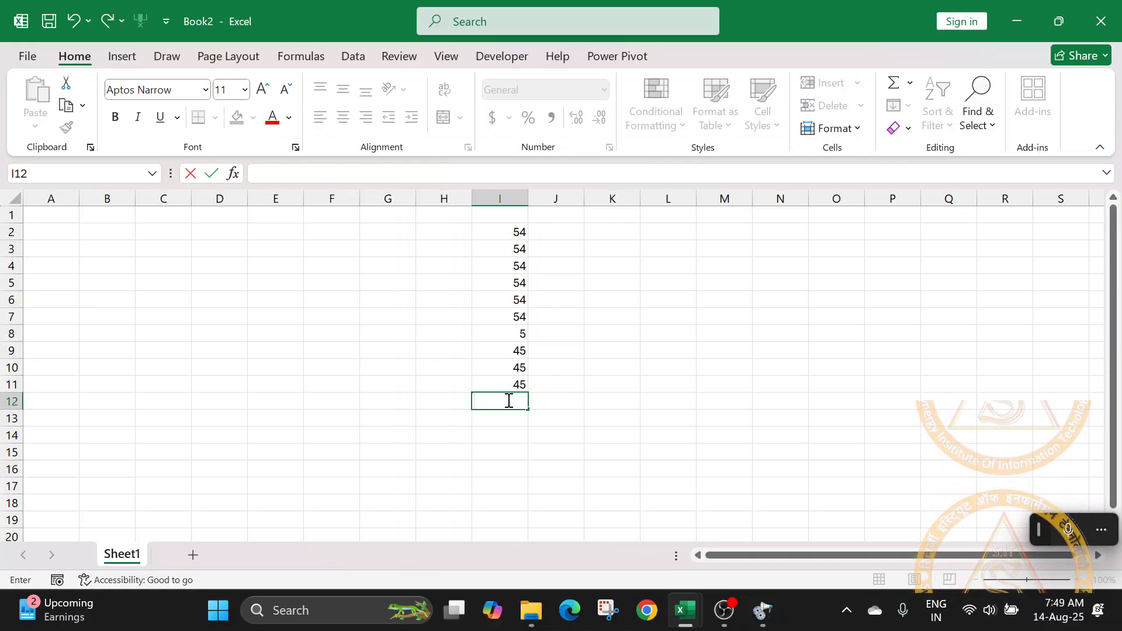
key(Escape)
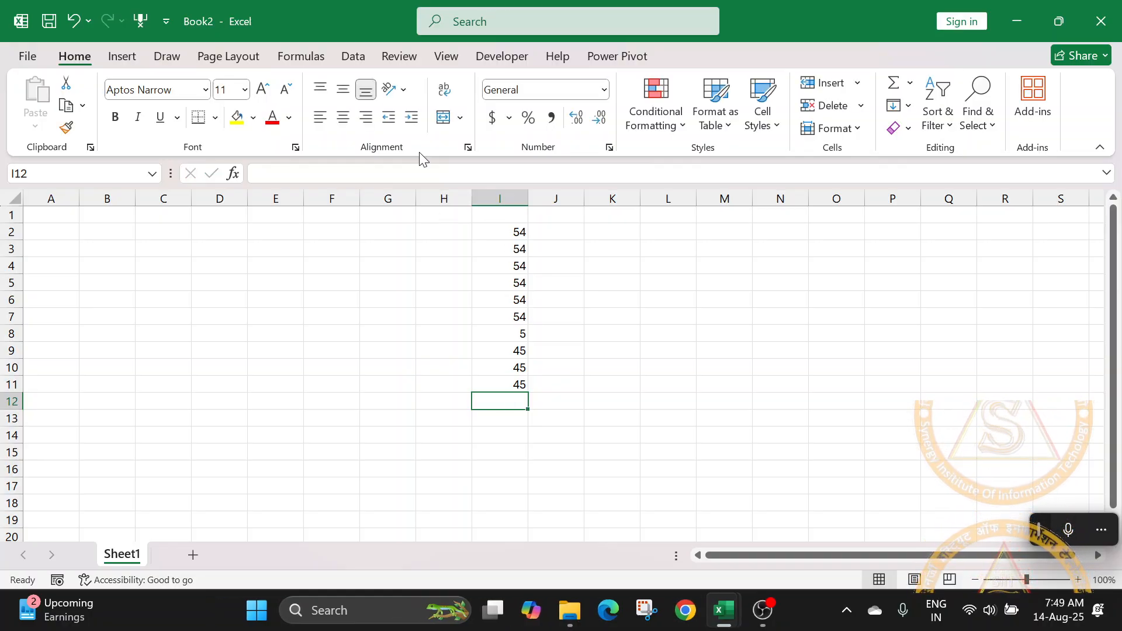
Step: Add up the numbers in I2:I11 with a SUM formula in cell I12
text(=)
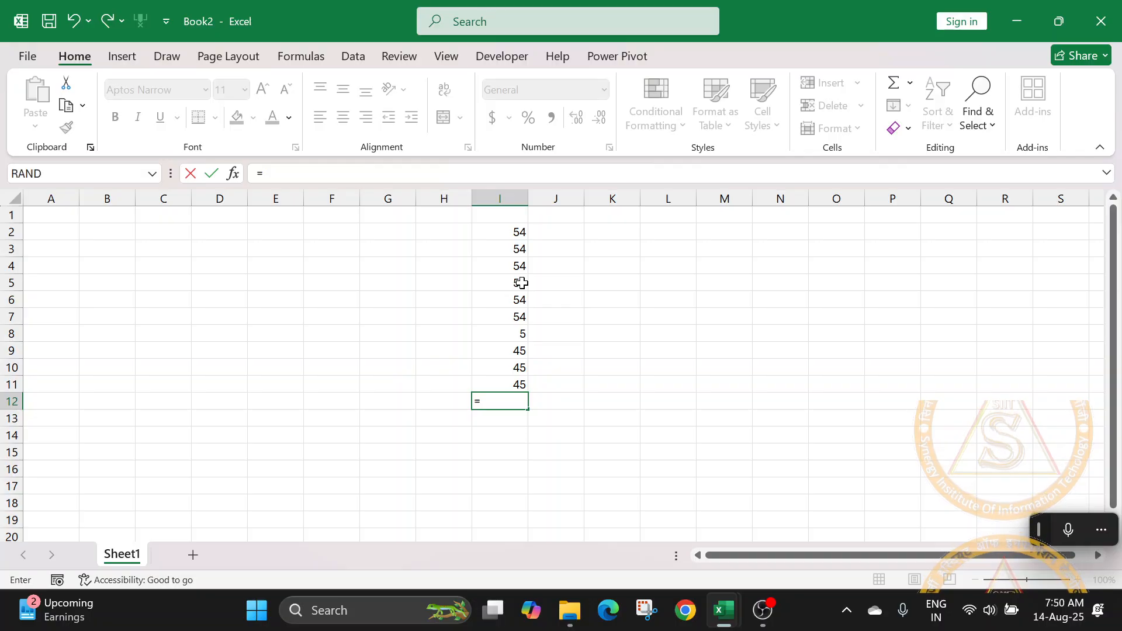
text(sum)
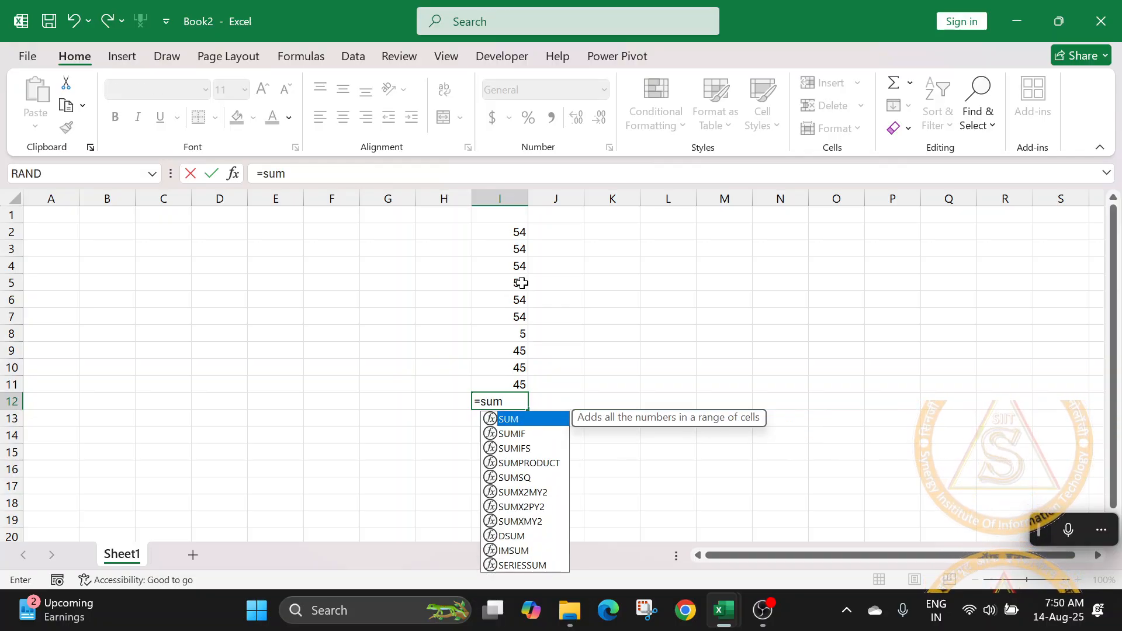
key(Tab)
drag(507, 234, 501, 386)
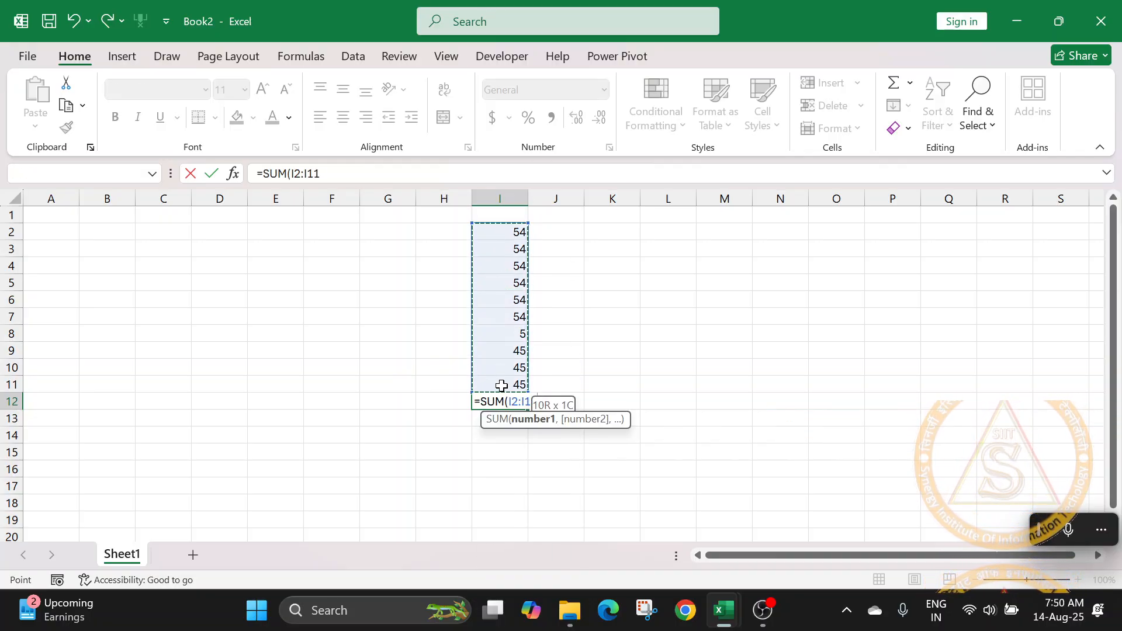
key(Return)
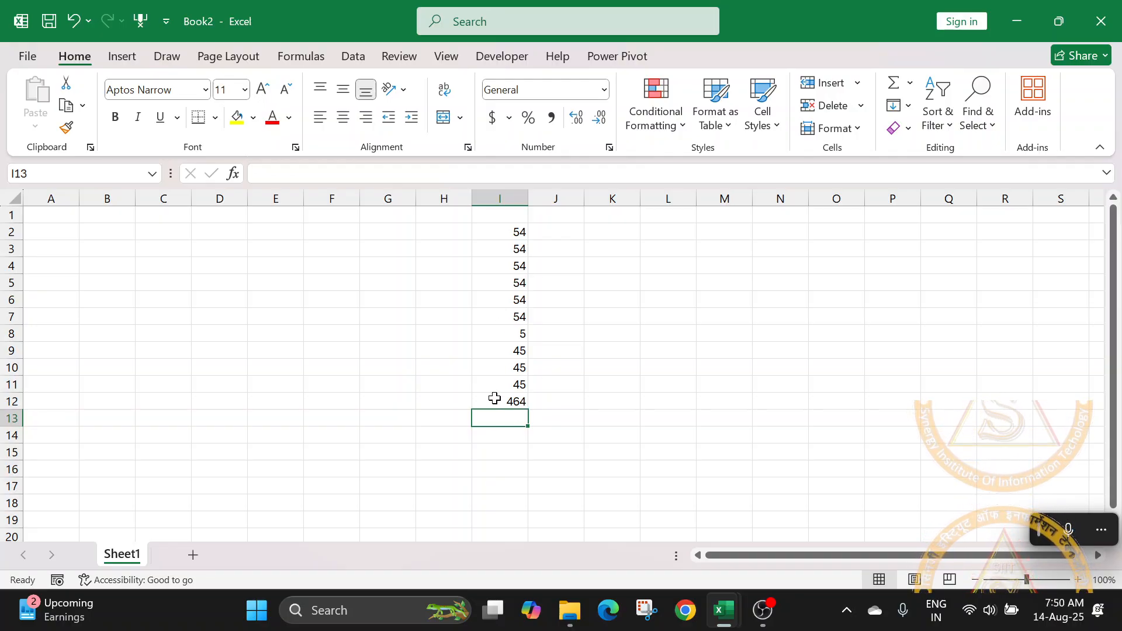
Step: Select cells I2, I9 and I12 in turn to compare plain values with the formula in the formula bar
drag(506, 233, 489, 464)
click(620, 403)
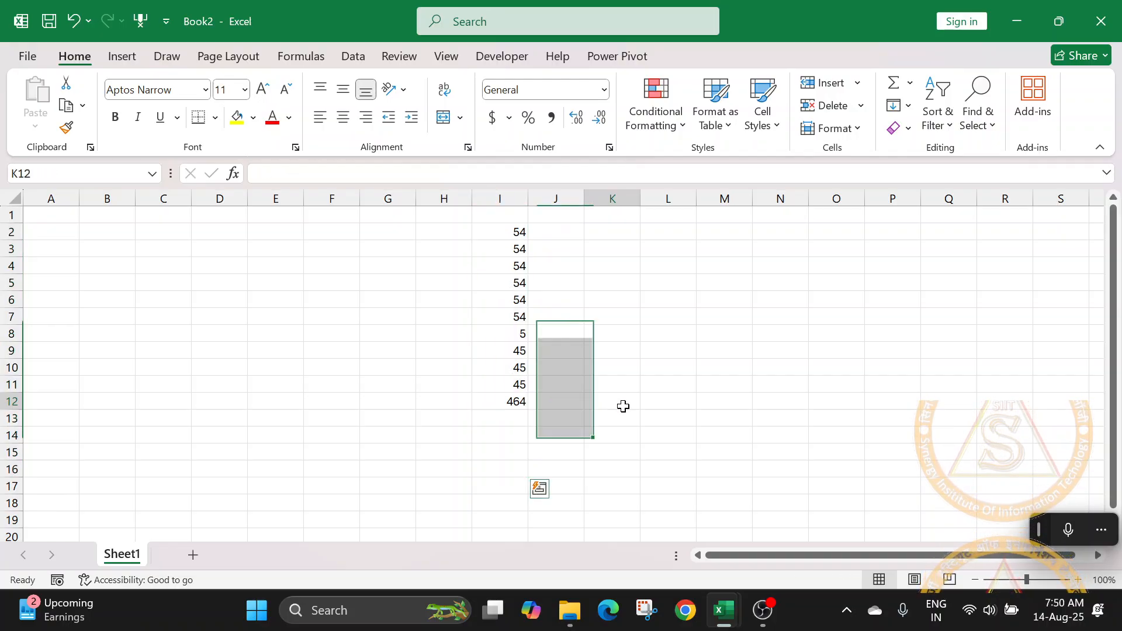
click(506, 233)
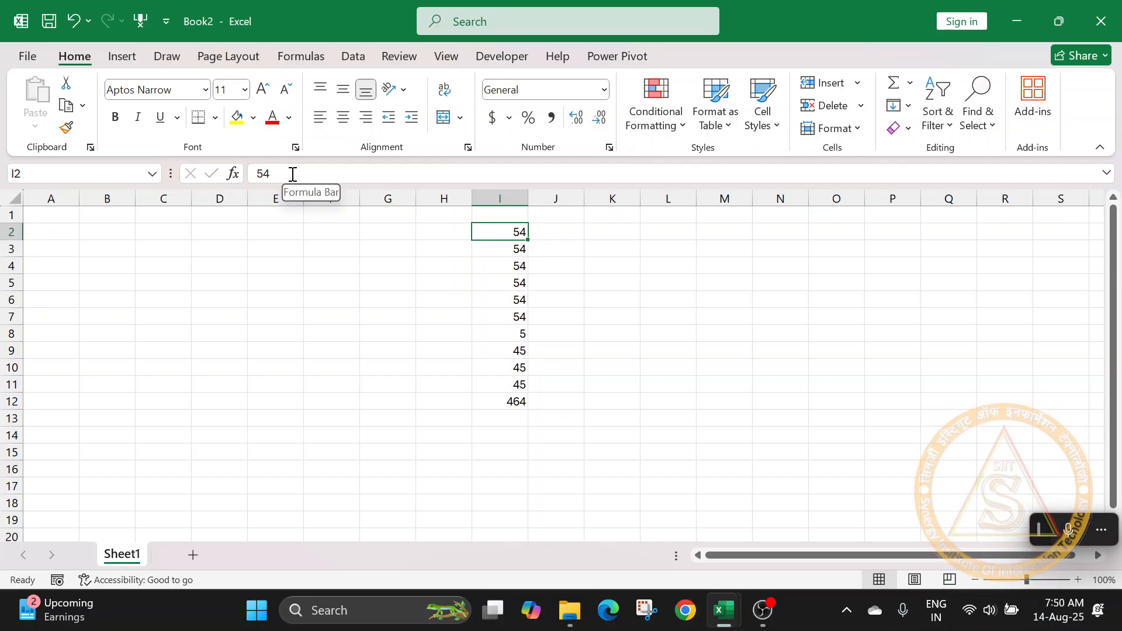
click(498, 351)
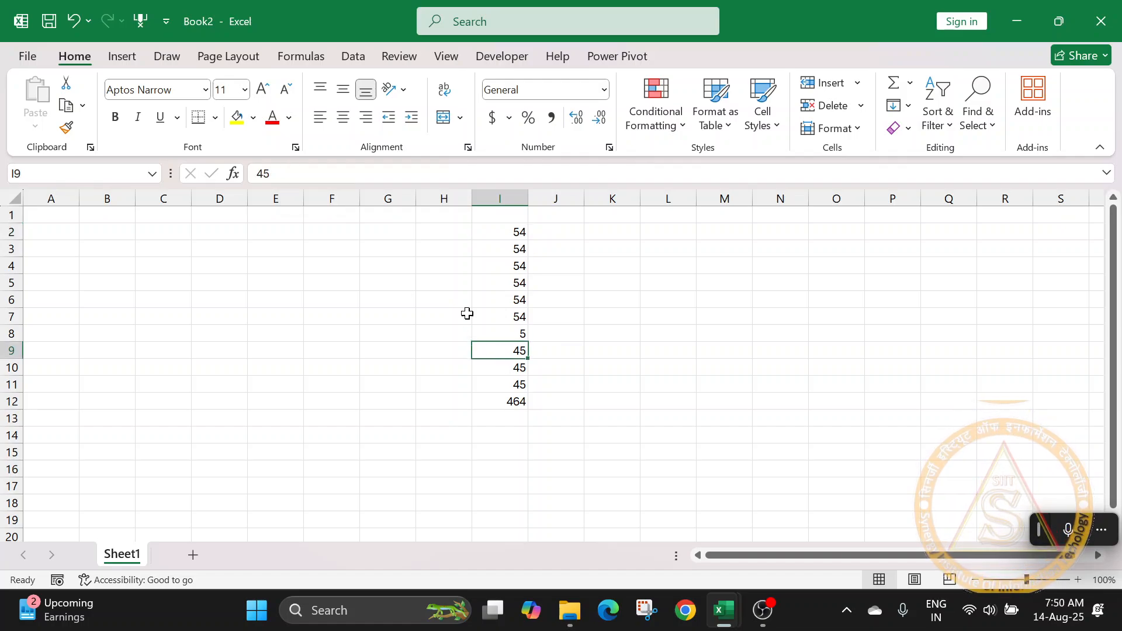
click(519, 399)
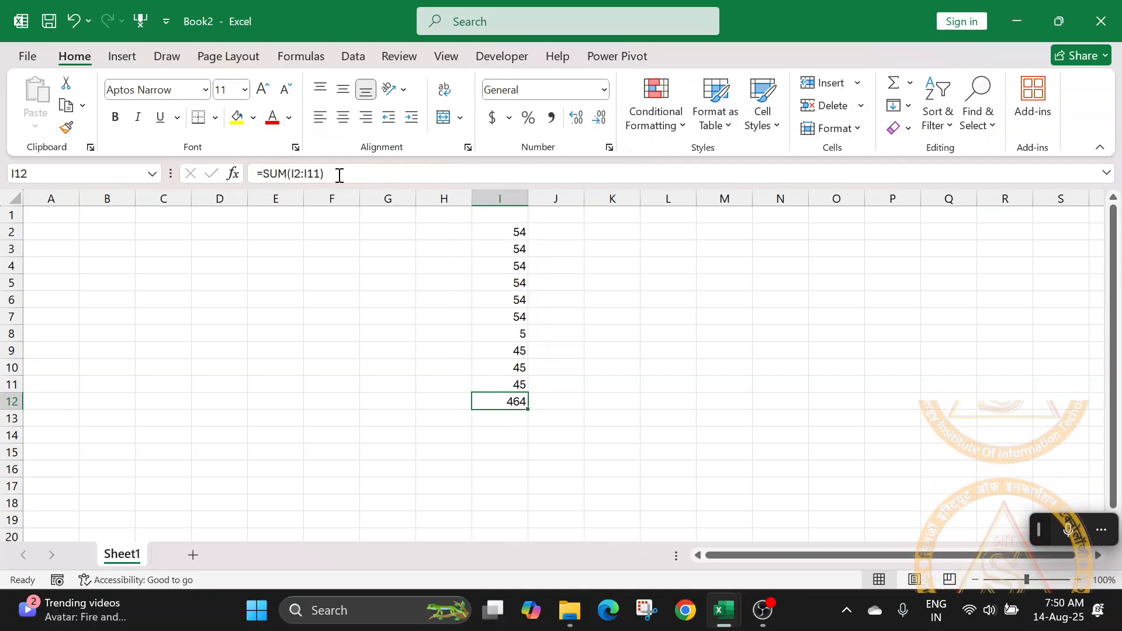
Step: Try to overwrite the SUM formula in cell I12 with a full stop, and undo the replacement
drag(338, 172, 246, 173)
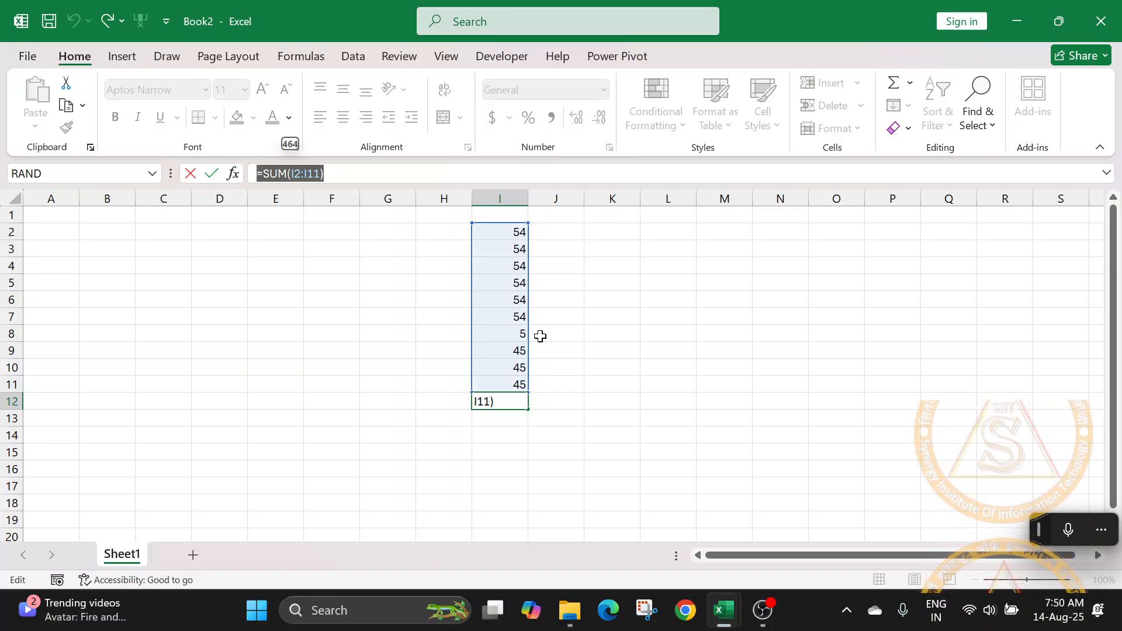
text(=)
click(554, 400)
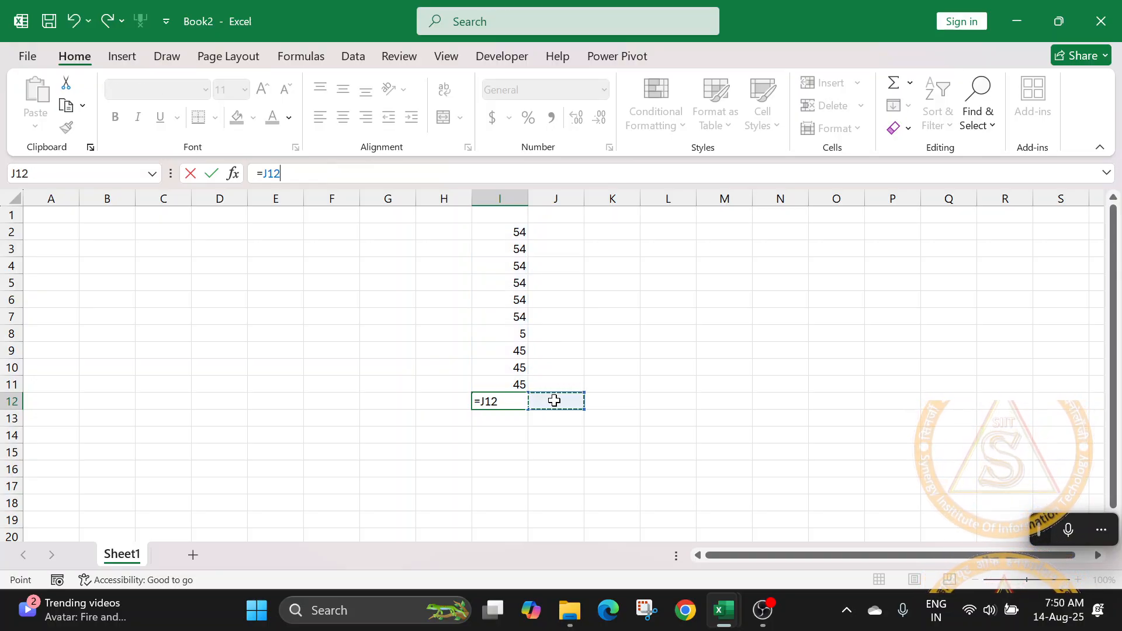
key(ctrl+z)
text(.)
key(Return)
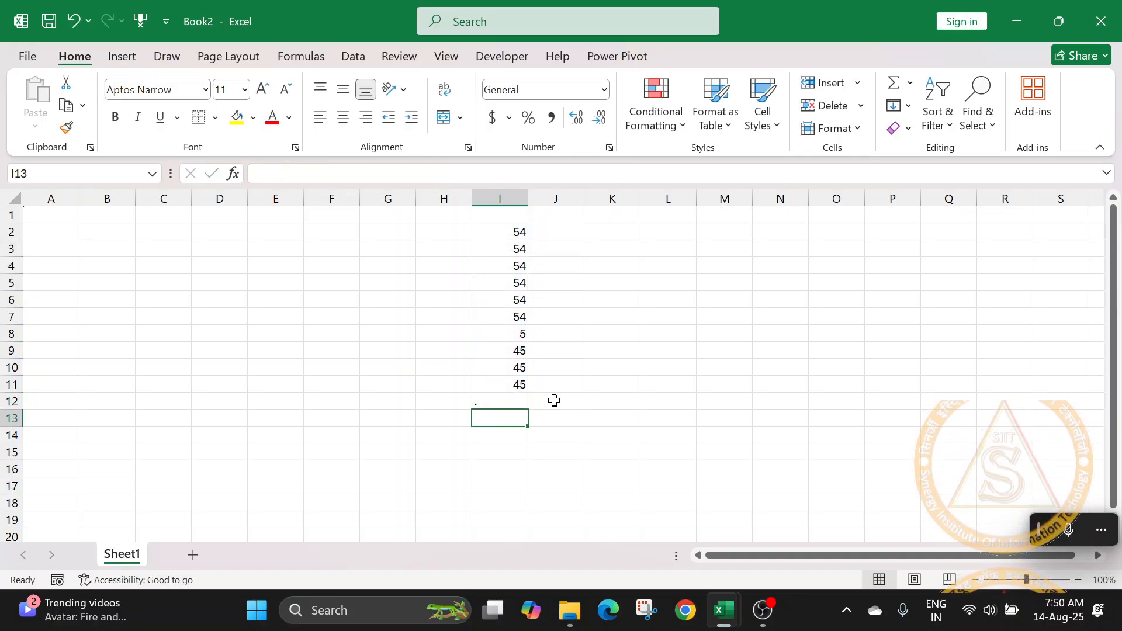
click(554, 401)
key(ctrl+z)
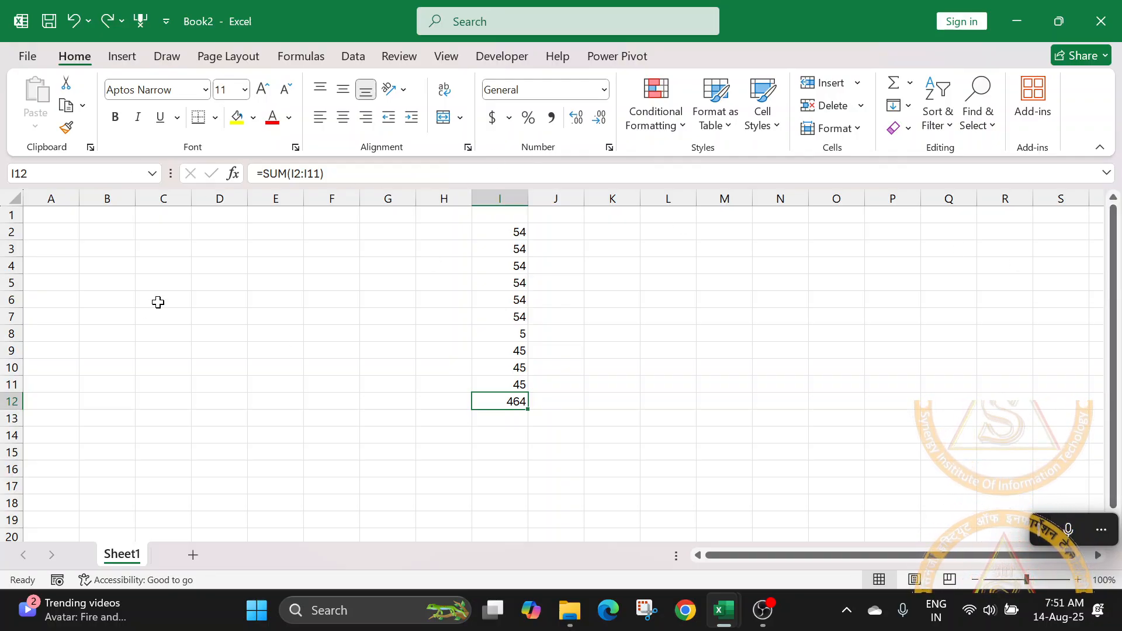
Step: Scroll the worksheet vertically and horizontally to show how the scroll bars move the view
scroll(665, 379, down, 4)
scroll(665, 378, up, 4)
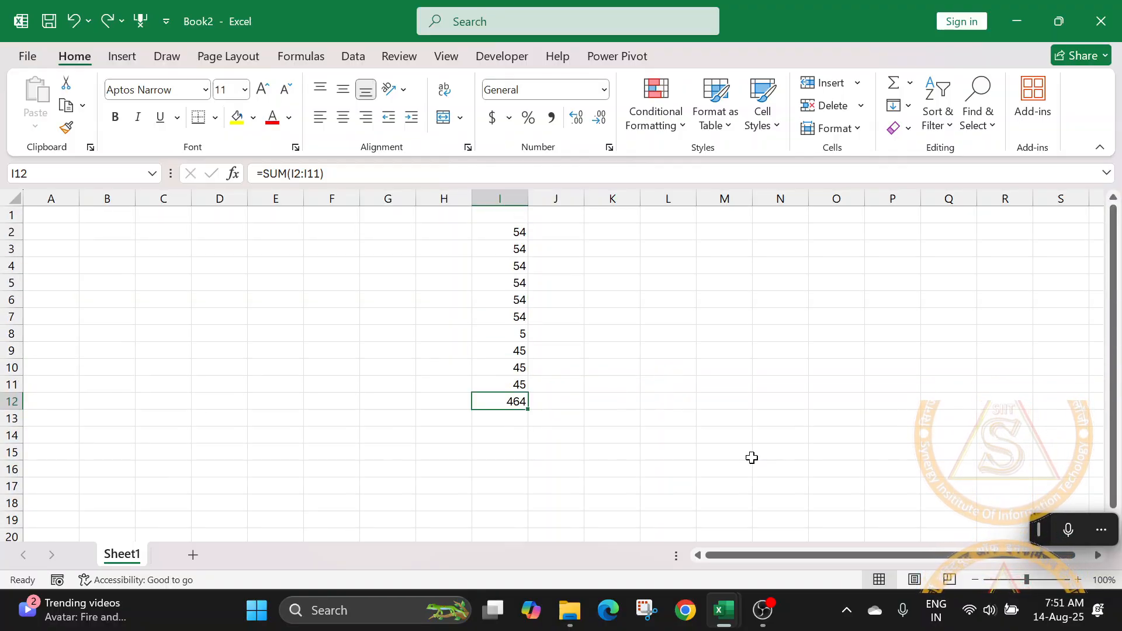
drag(1114, 320, 1117, 276)
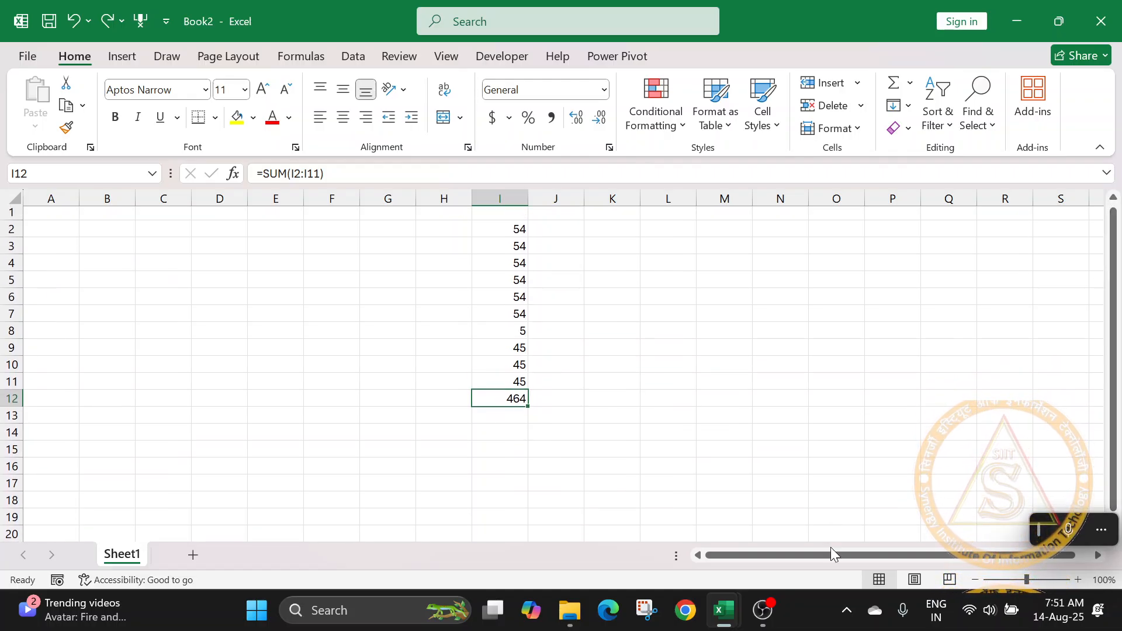
drag(835, 556, 847, 558)
scroll(1038, 339, down, 7)
scroll(1027, 363, up, 7)
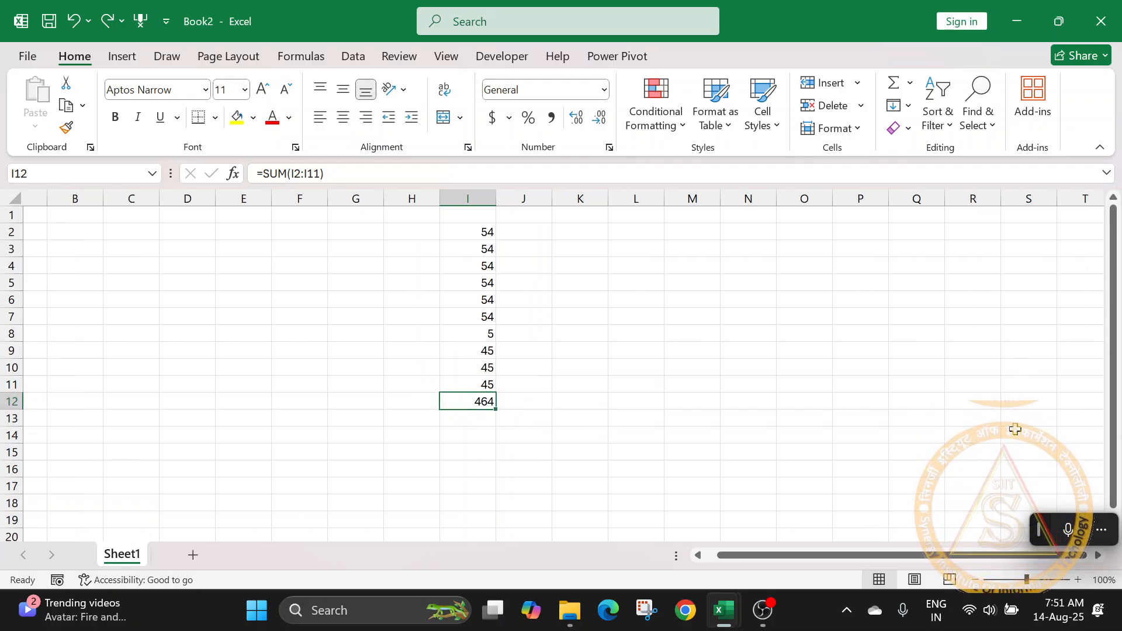
Step: Move the view far down and across the sheet, return to the data in column I, and select cell L6
drag(970, 558, 844, 566)
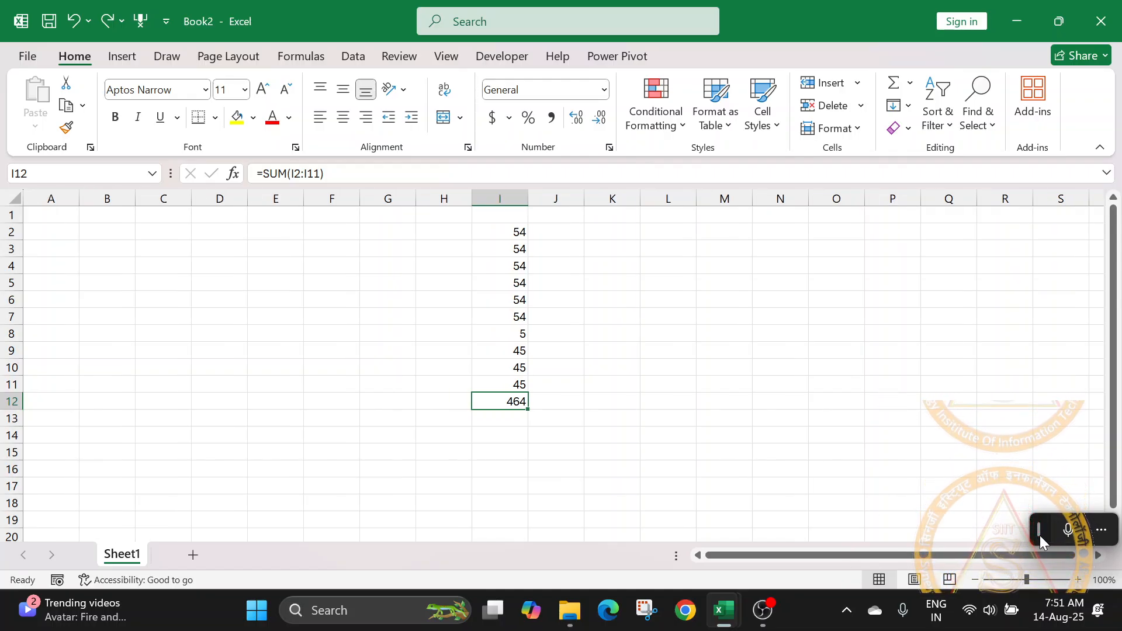
drag(1113, 412, 1116, 432)
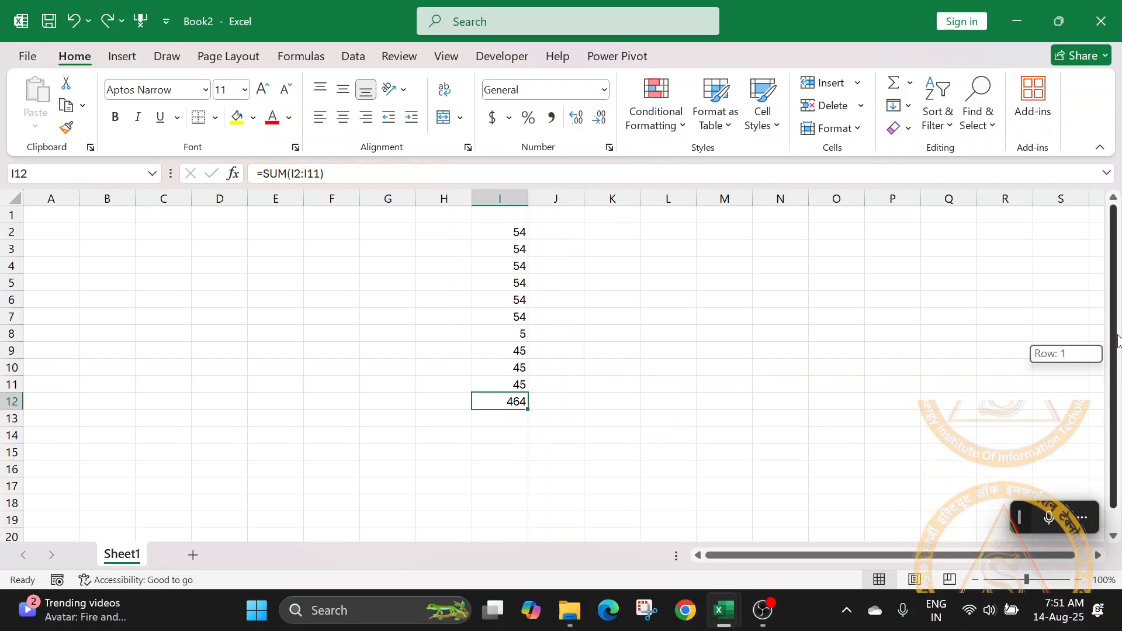
scroll(927, 429, down, 20)
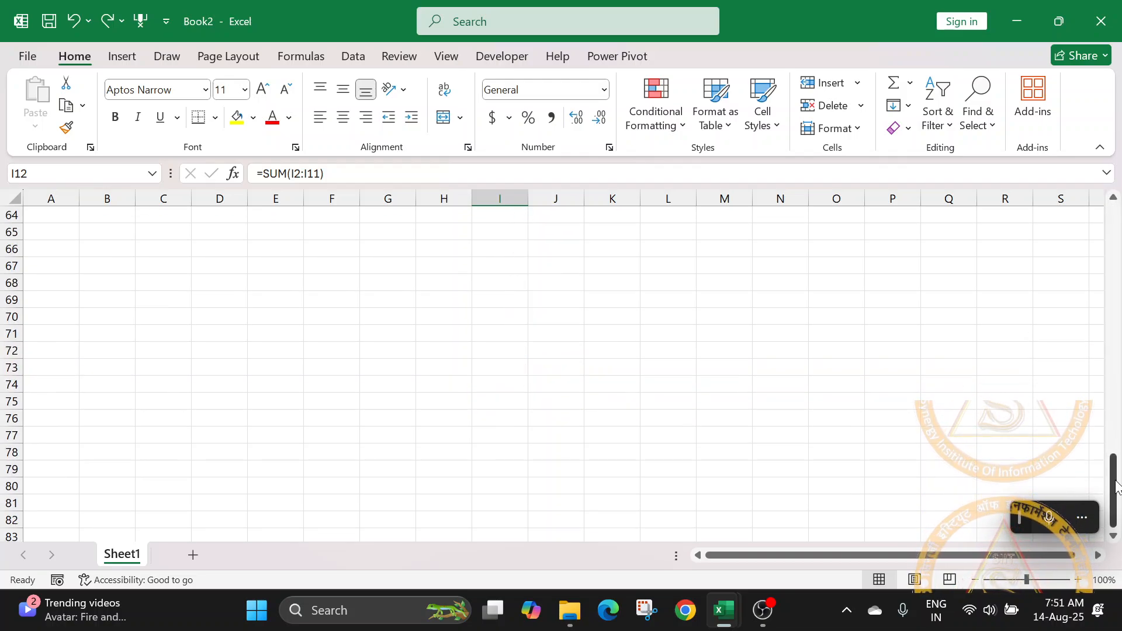
mouse_move(1114, 496)
mouse_down()
mouse_move(1120, 236)
mouse_move(1120, 485)
mouse_up()
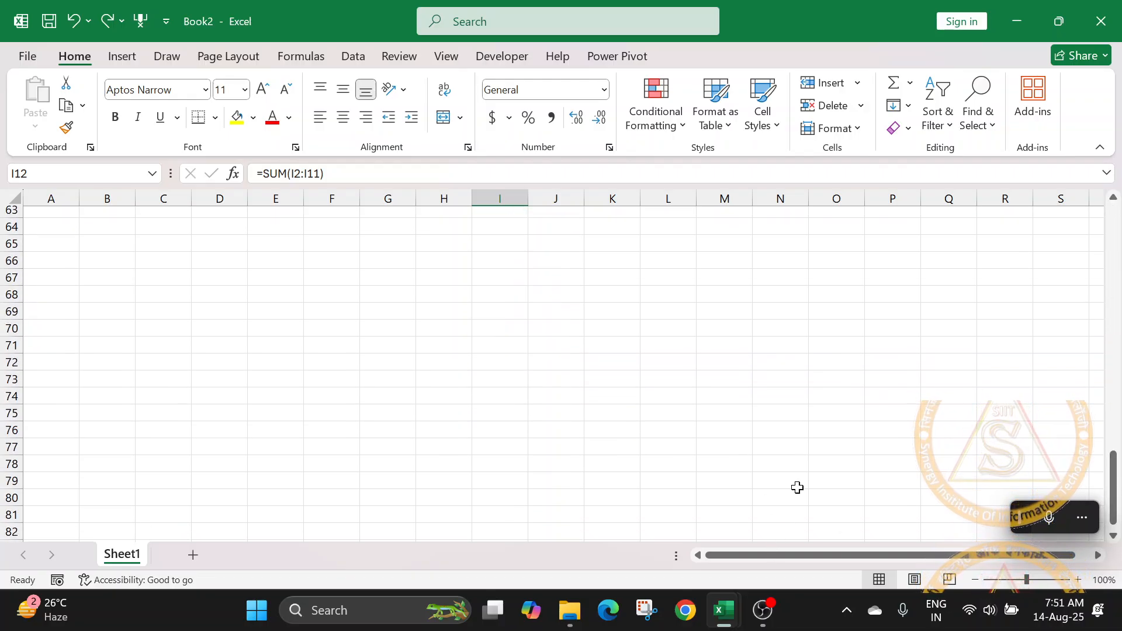
key(ctrl+BackSpace)
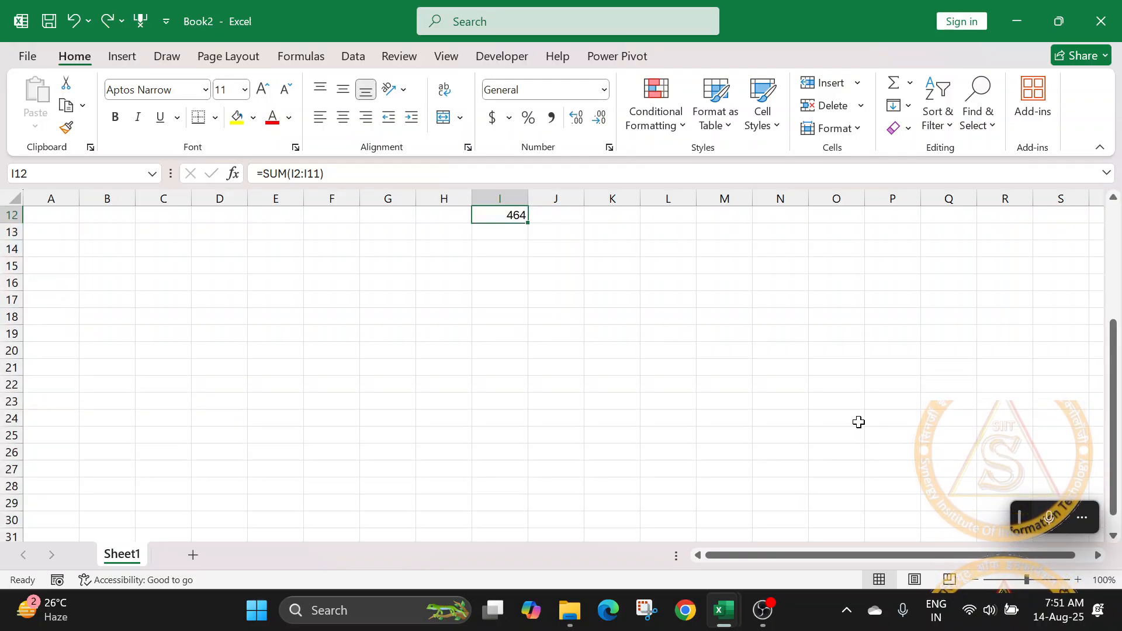
click(856, 420)
middle_click(855, 421)
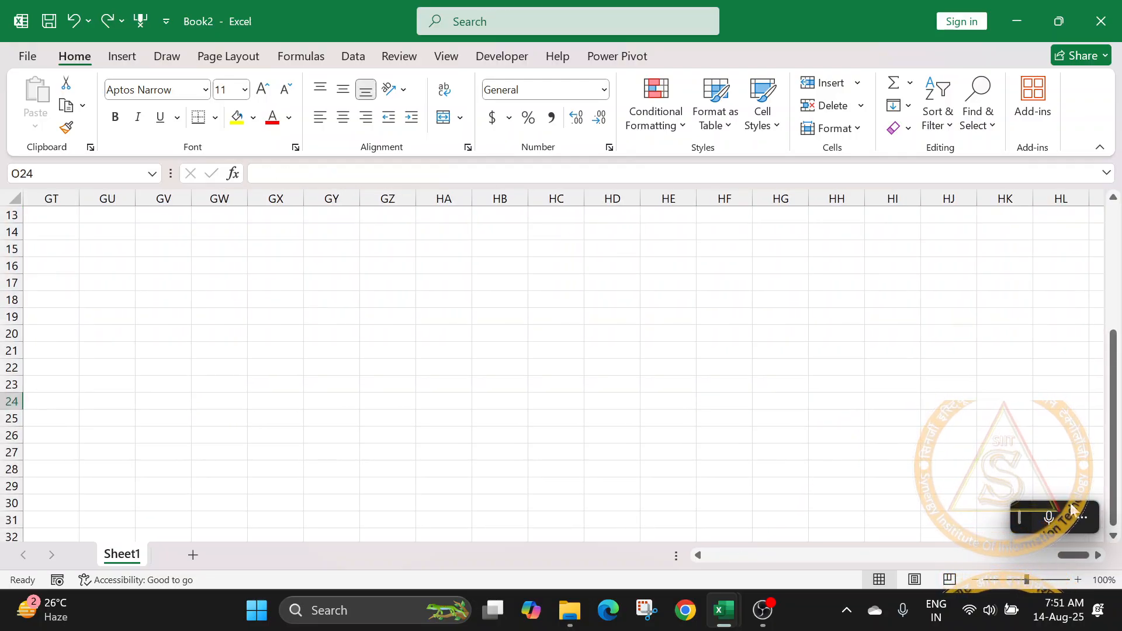
drag(1073, 553, 701, 536)
scroll(396, 371, up, 4)
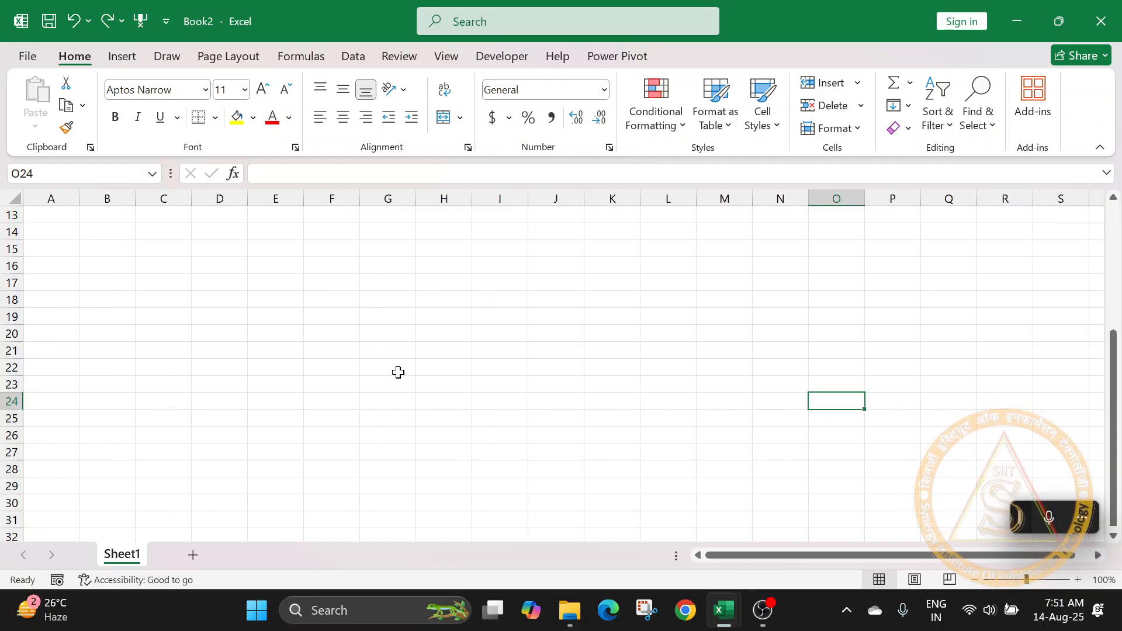
click(646, 296)
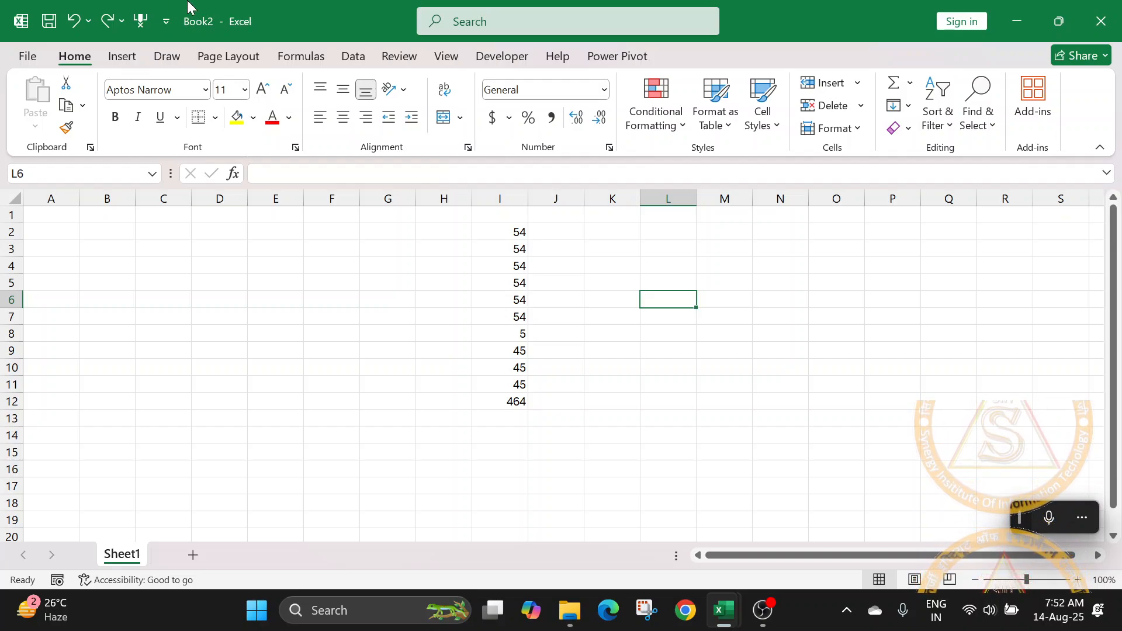
Step: Add four new worksheets, Sheet2 to Sheet5, to the workbook
click(194, 556)
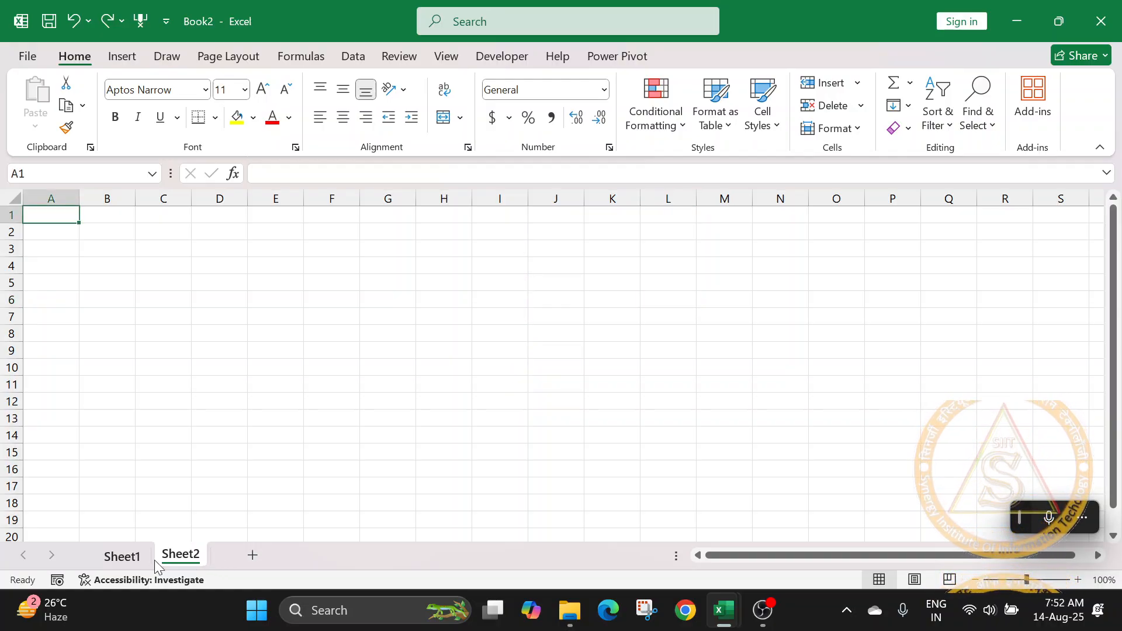
click(252, 555)
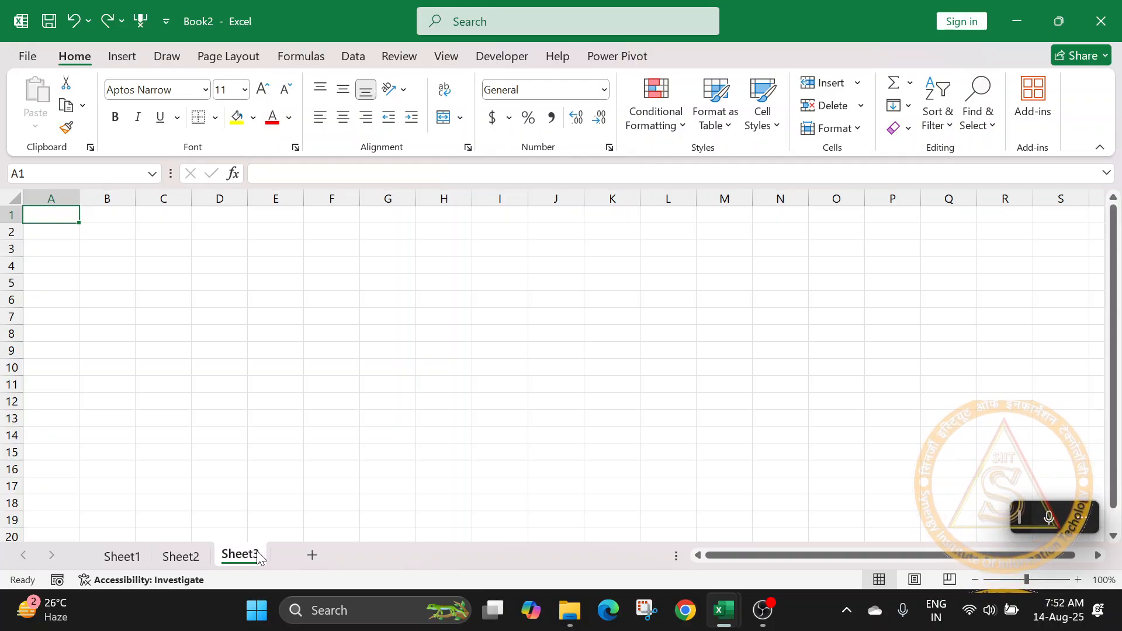
click(372, 555)
click(371, 555)
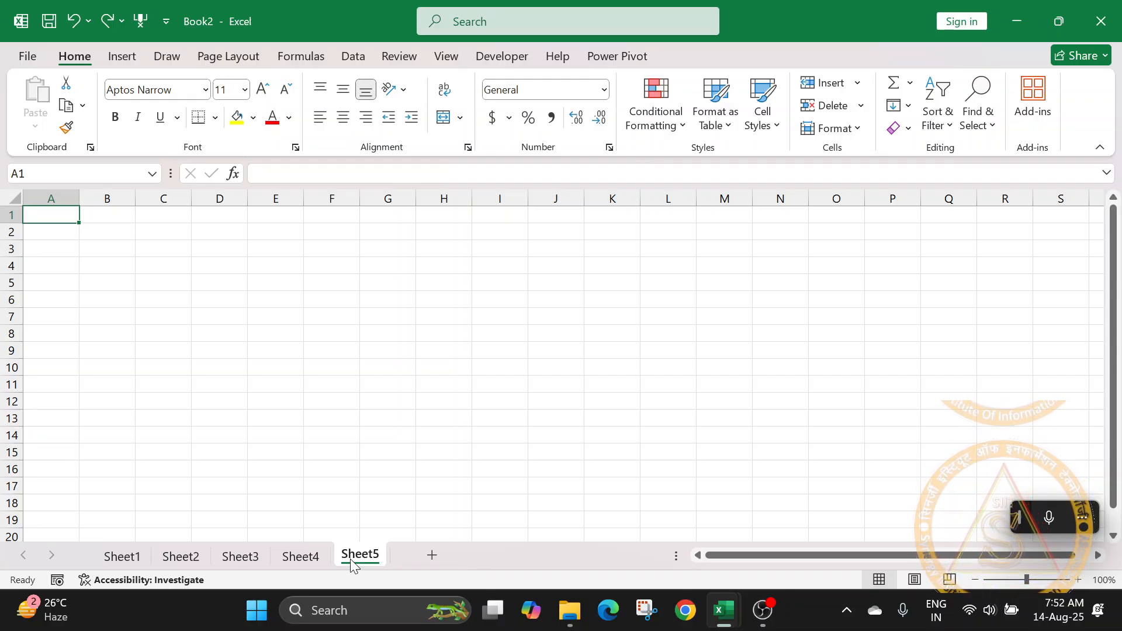
Step: Switch back and forth between Sheet1, Sheet2, Sheet3 and Sheet4 to compare their contents, finishing on Sheet1
click(292, 555)
click(234, 558)
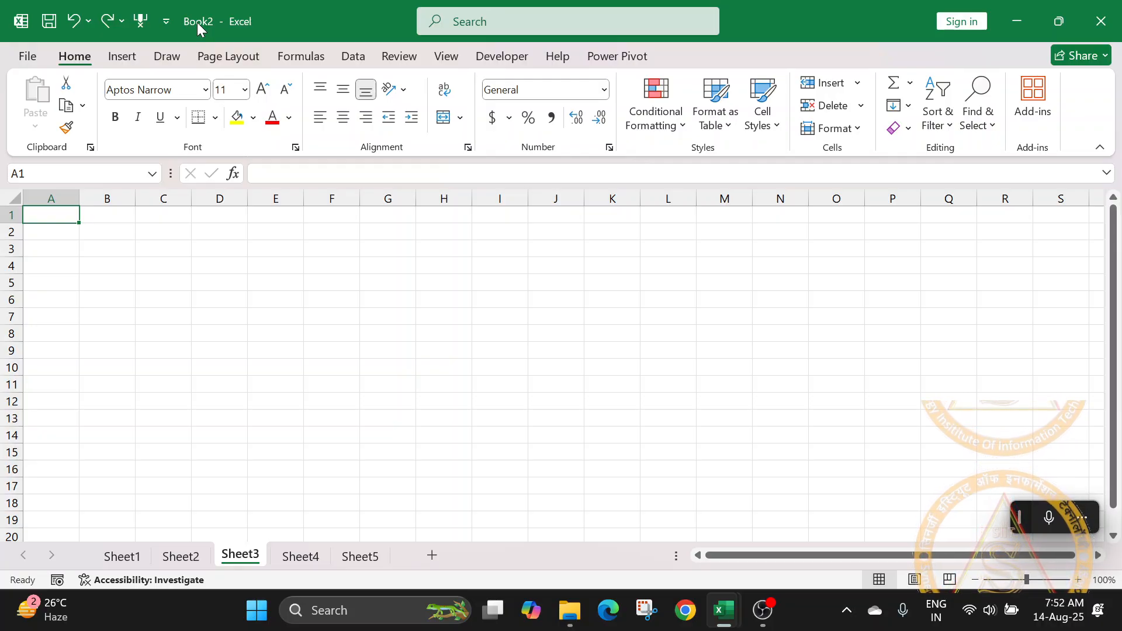
click(195, 558)
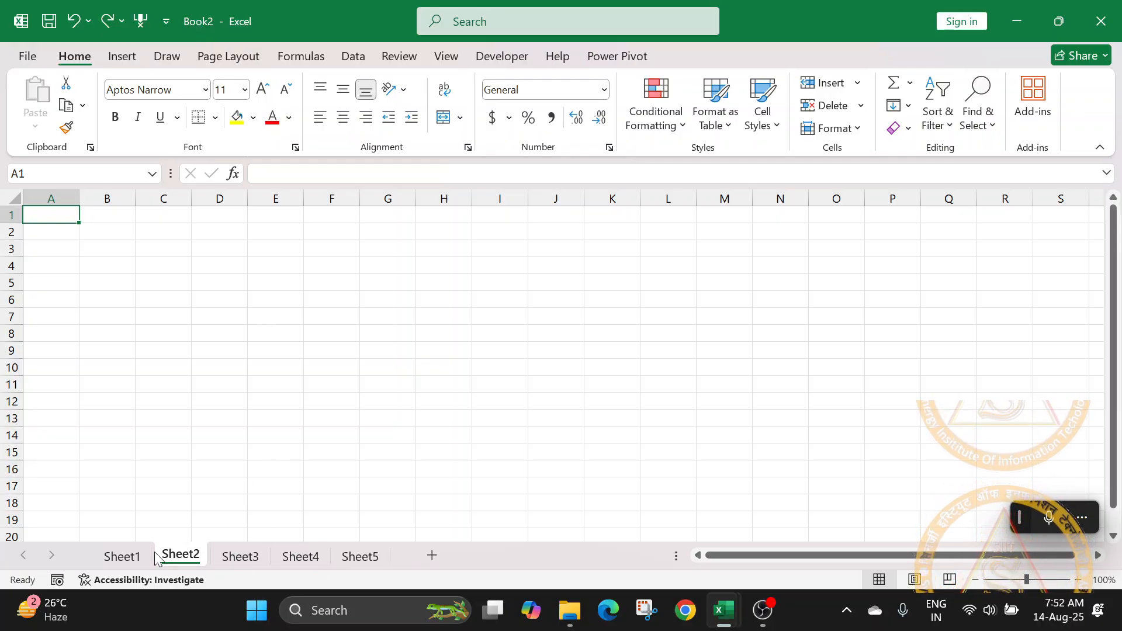
click(122, 557)
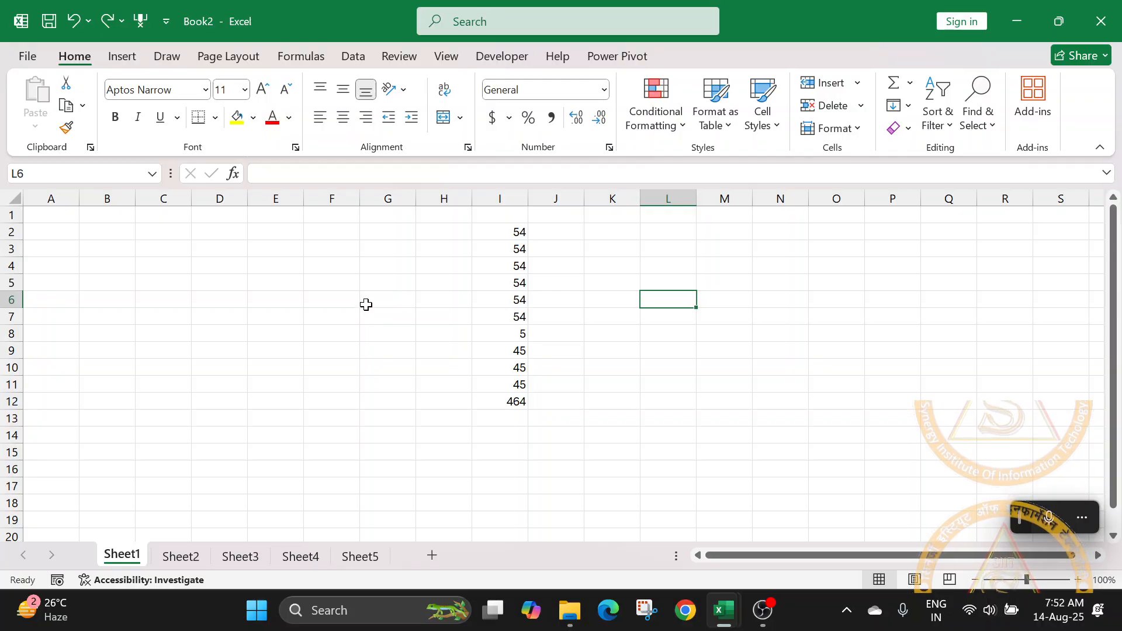
click(181, 556)
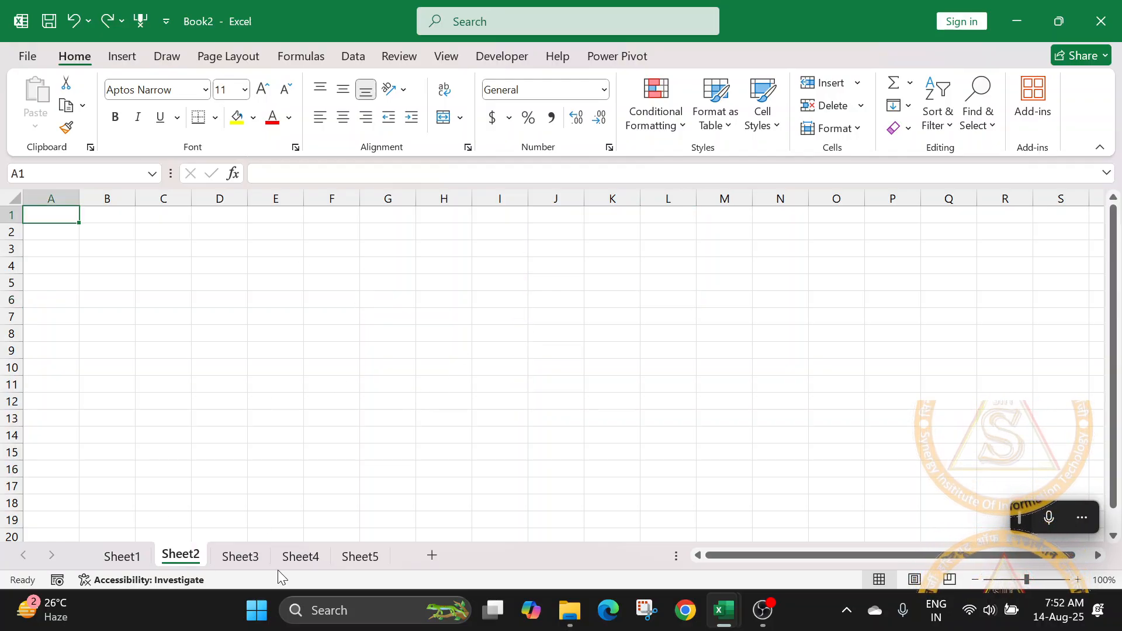
click(244, 556)
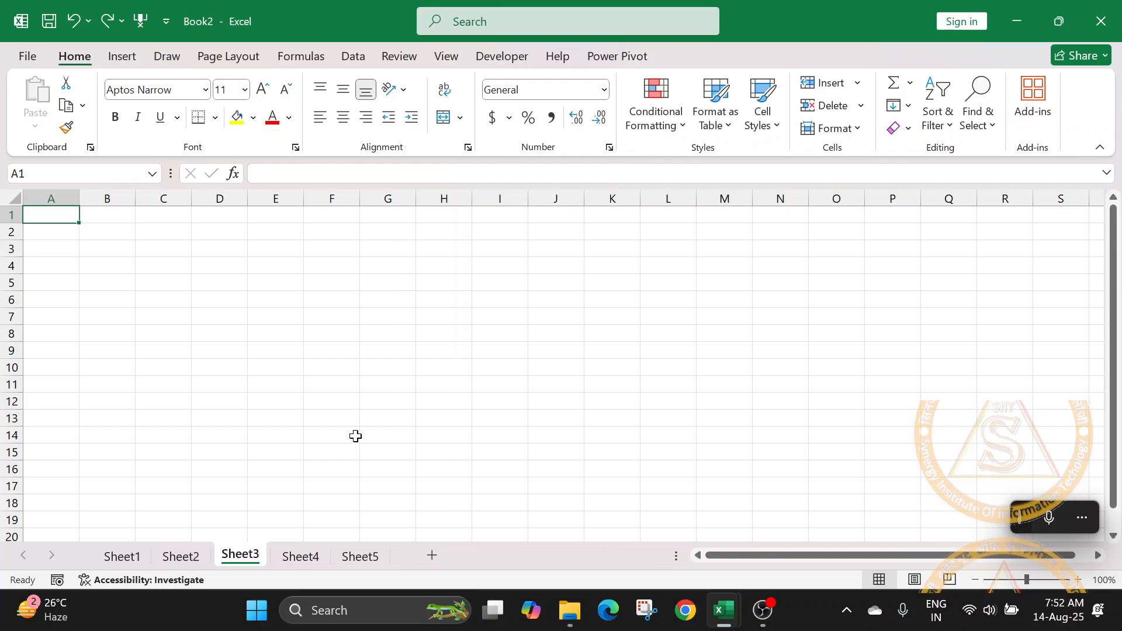
click(305, 558)
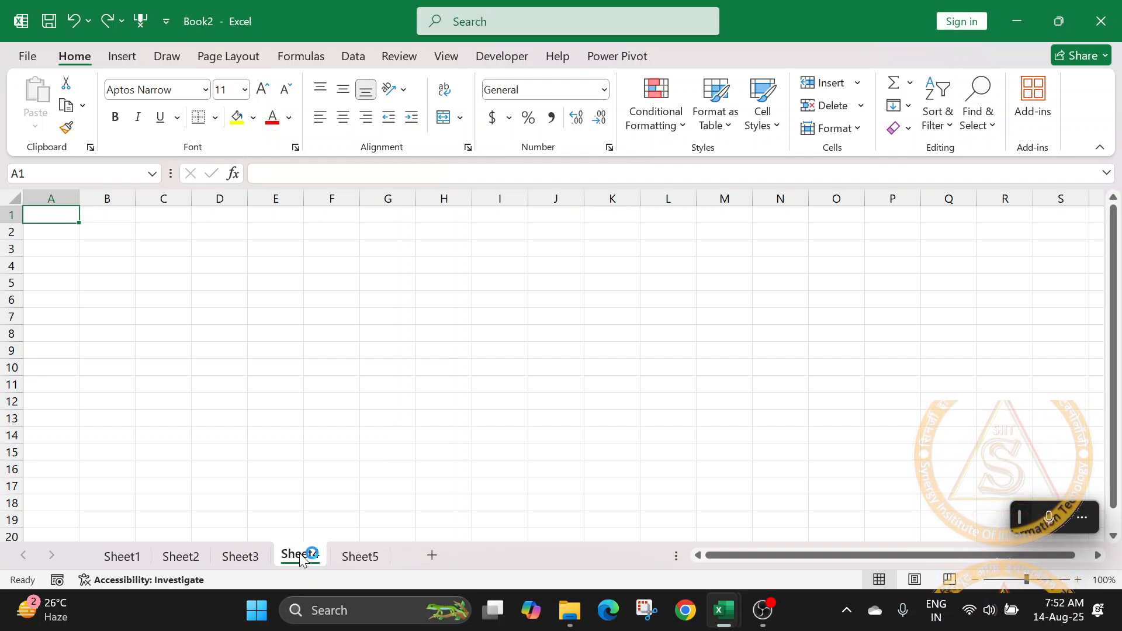
click(248, 555)
click(204, 556)
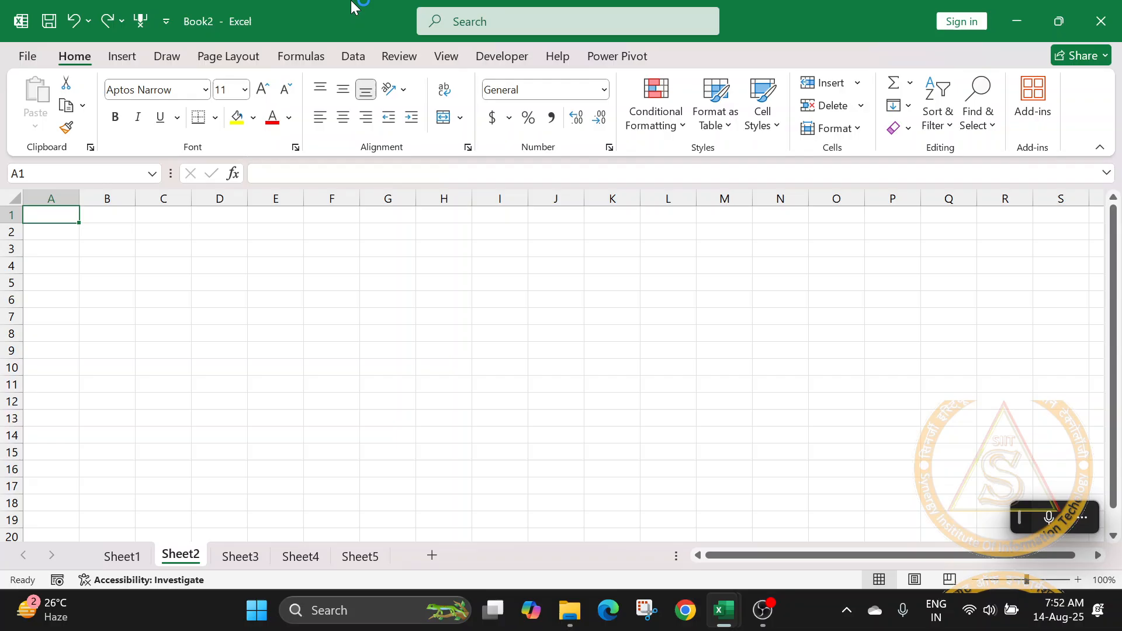
click(124, 554)
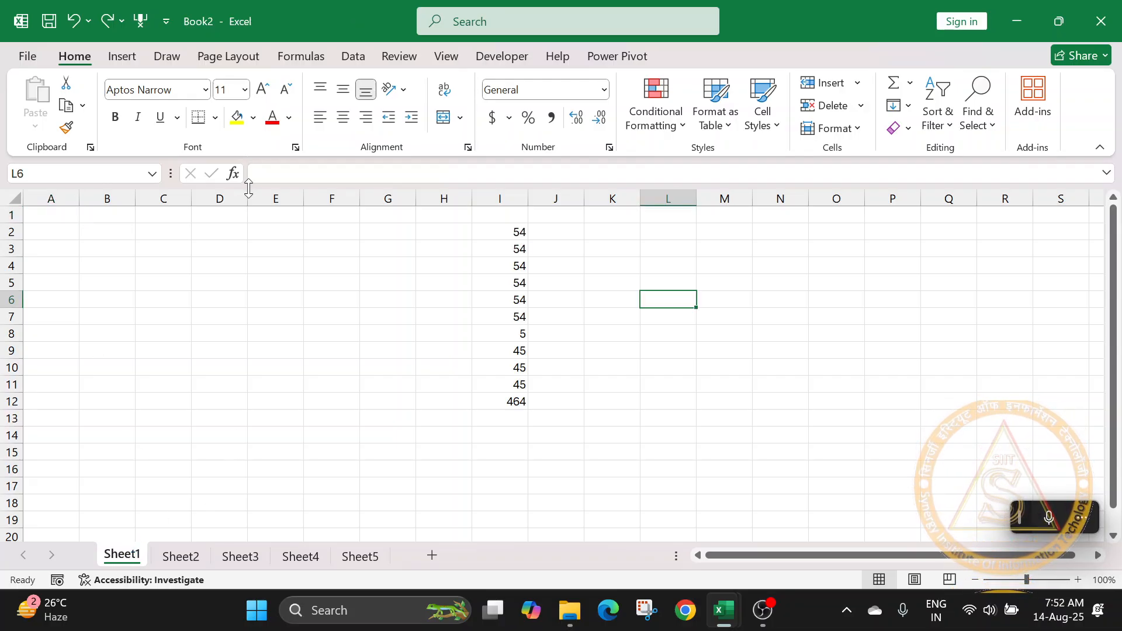
Step: Highlight the block of numbers in column I on Sheet1, and deselect it by selecting an empty cell
drag(443, 217, 541, 403)
click(791, 321)
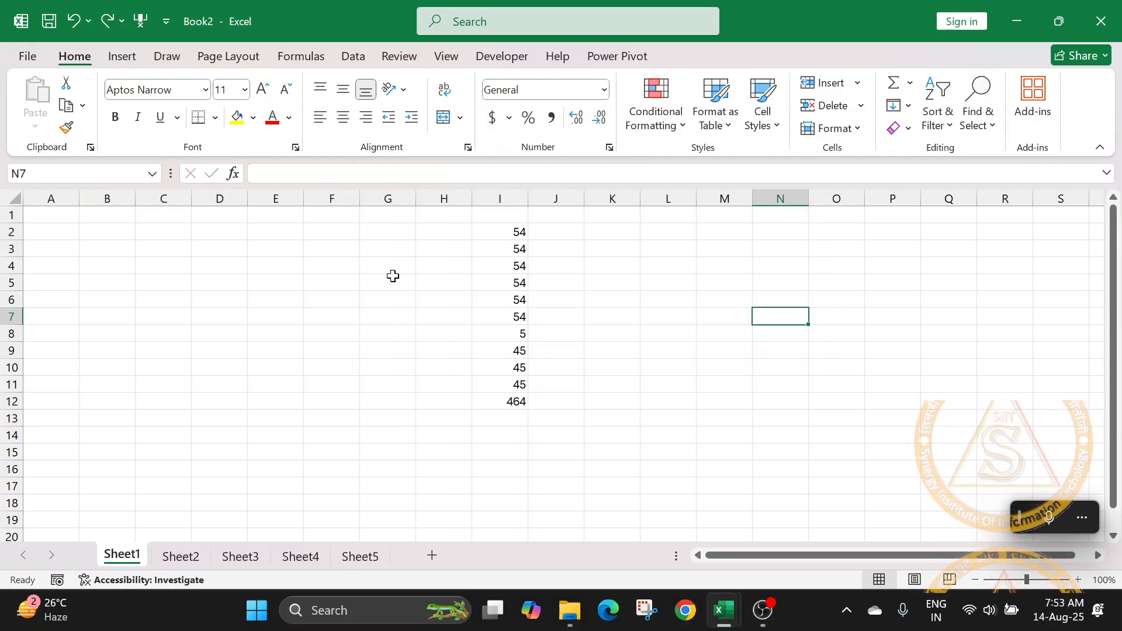
click(592, 300)
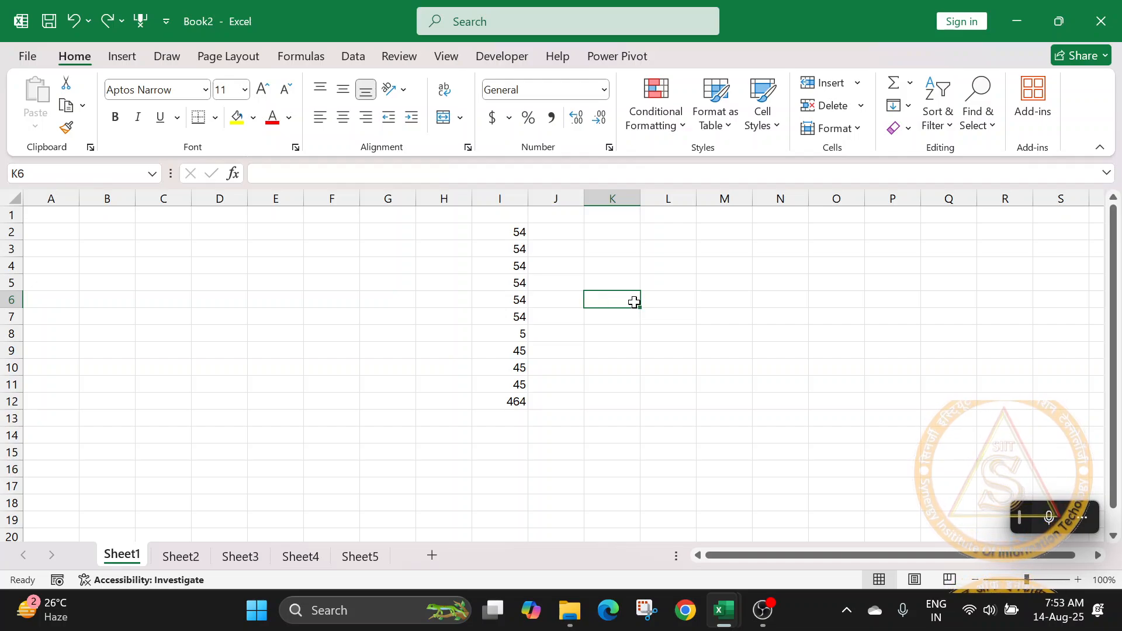
Step: Enter the label C in cell E5 and the column count 256 in cell F5
ctrl+scroll(636, 300, up, 7)
click(390, 329)
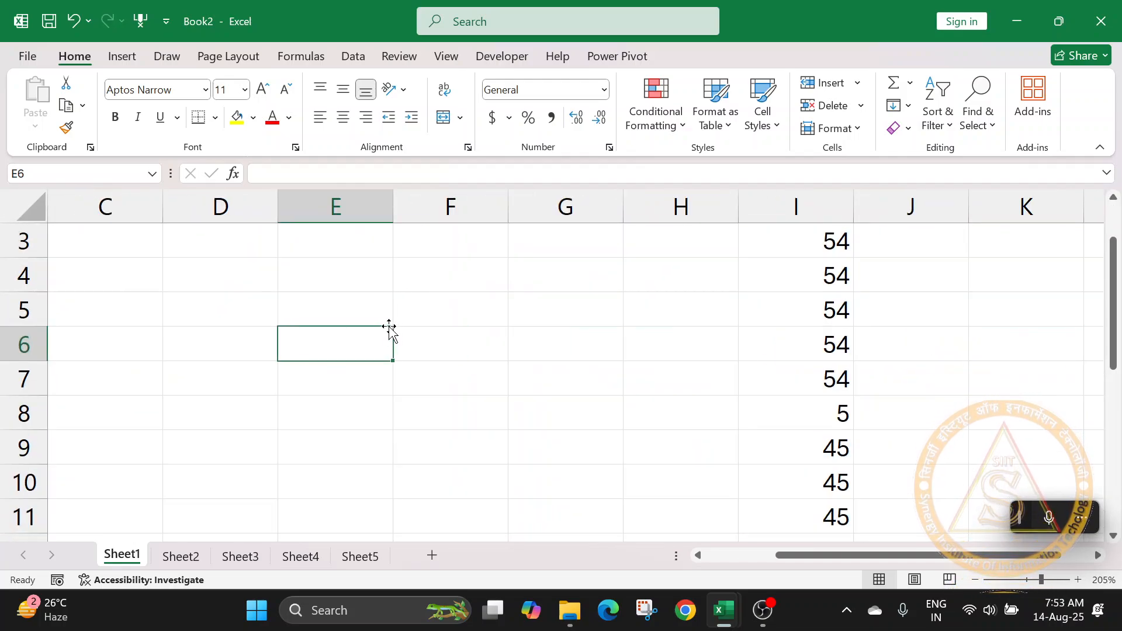
click(323, 308)
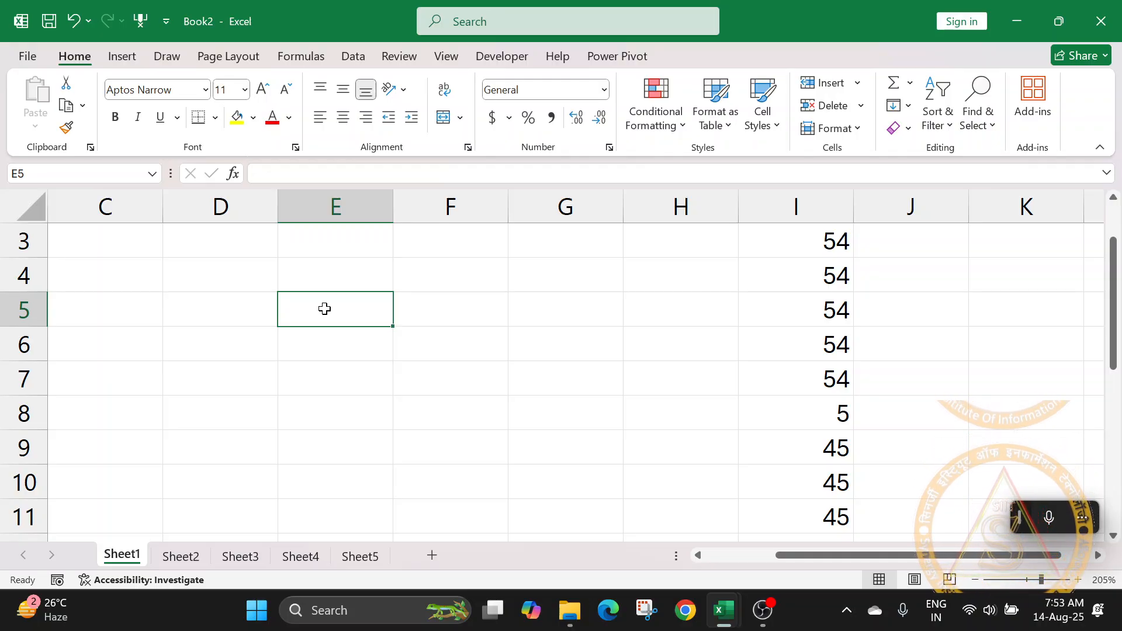
text(C)
key(Tab)
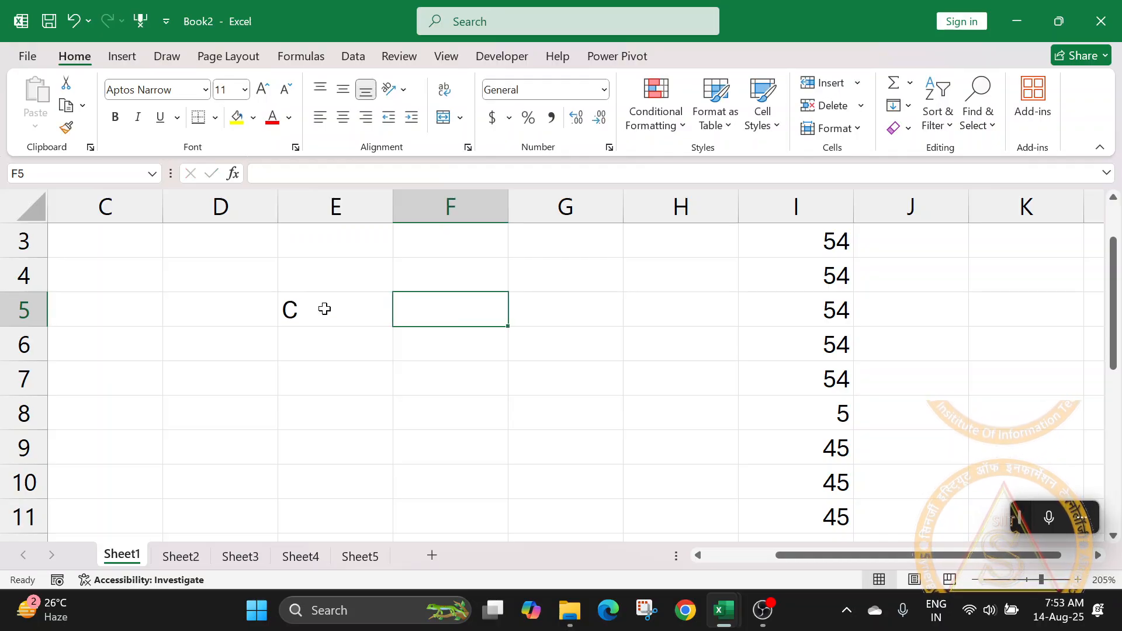
text(256)
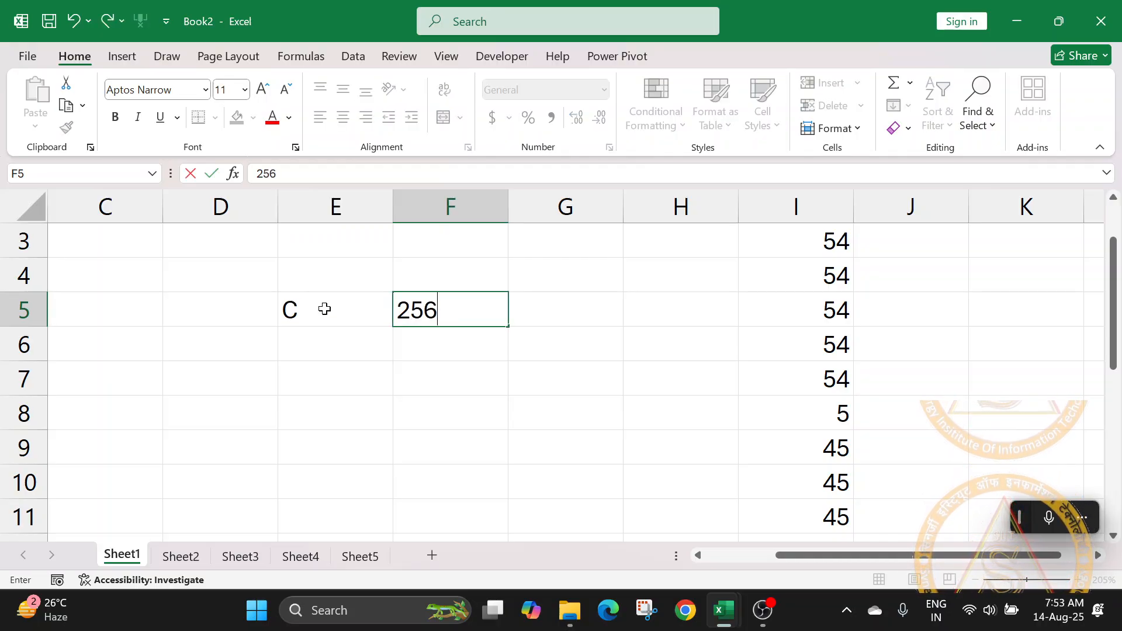
key(Return)
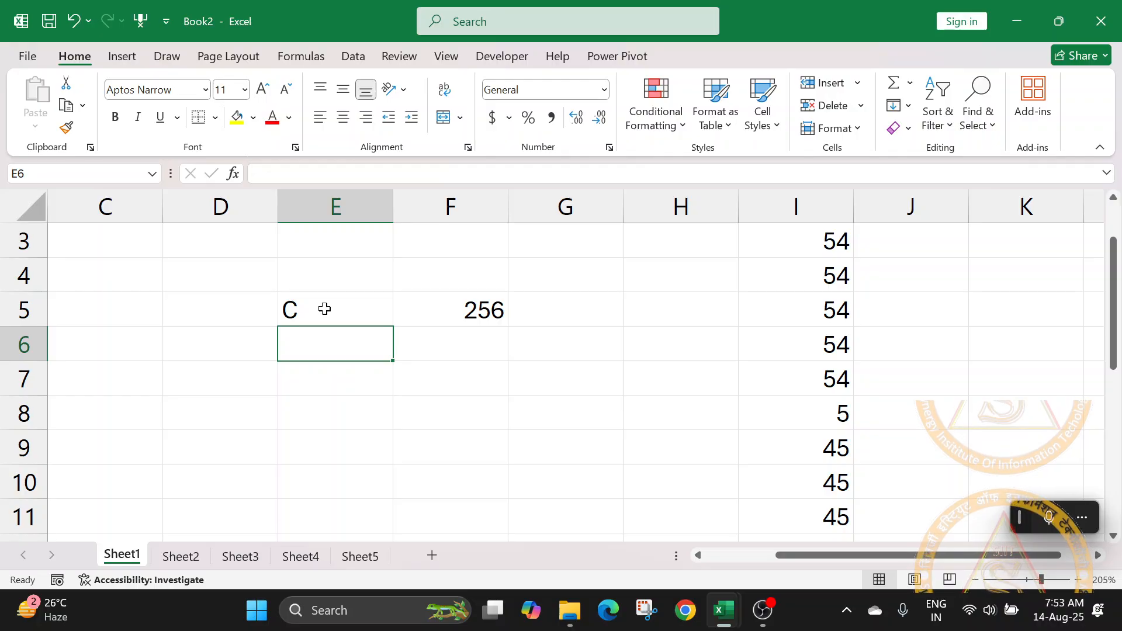
Step: Enter the label ROW in cell E6 and the row count 65536 in cell F6
text(ROE)
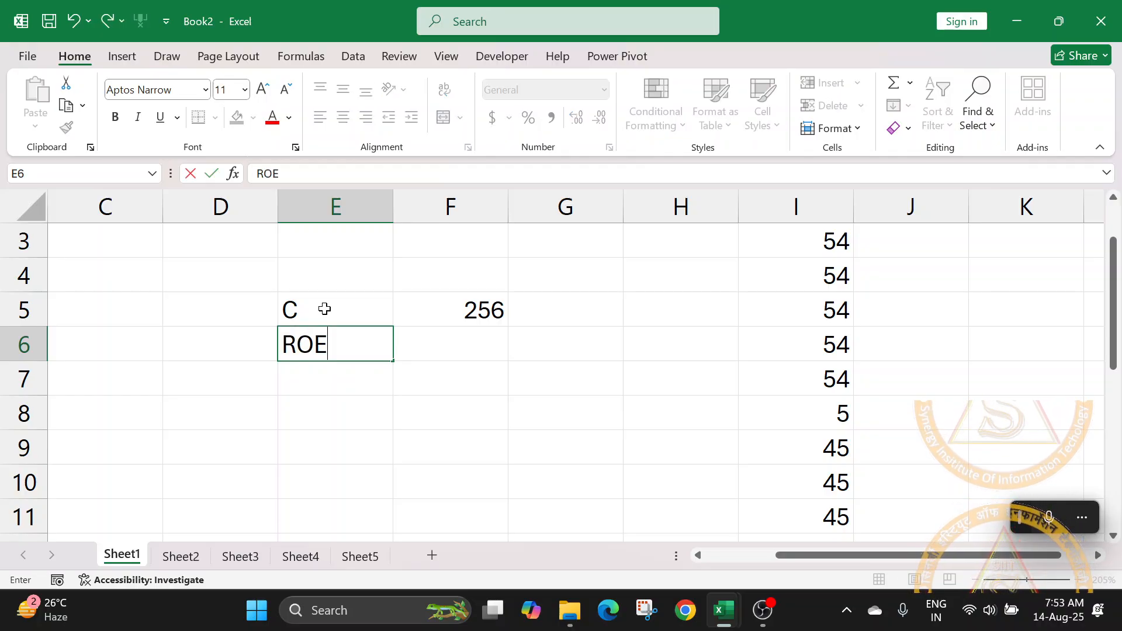
key(BackSpace)
text(W)
key(Tab)
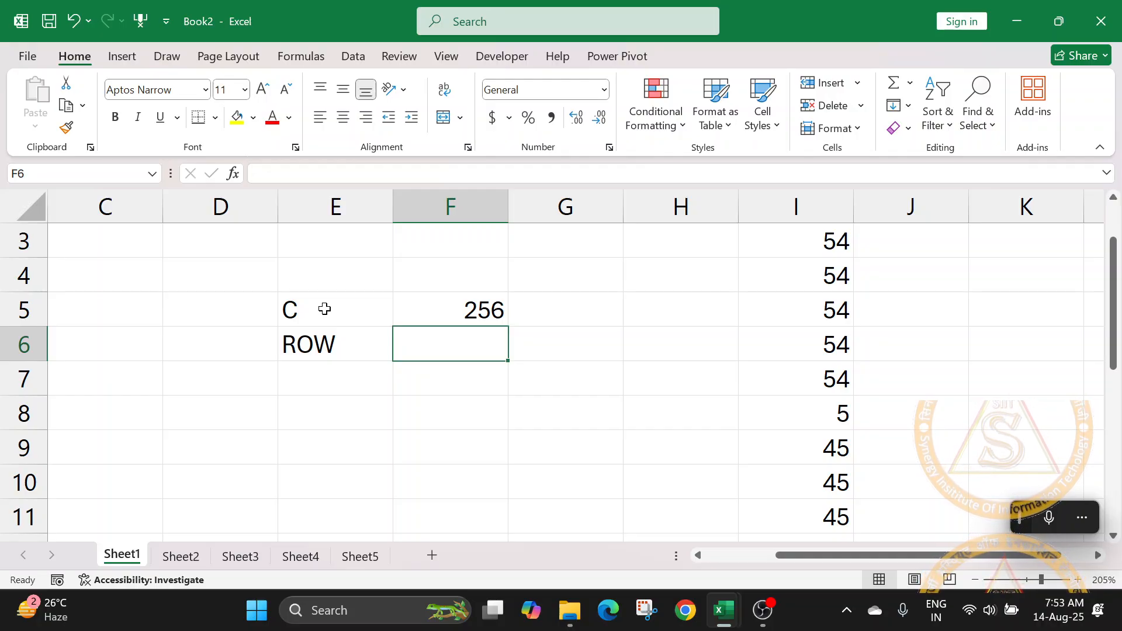
text(65536)
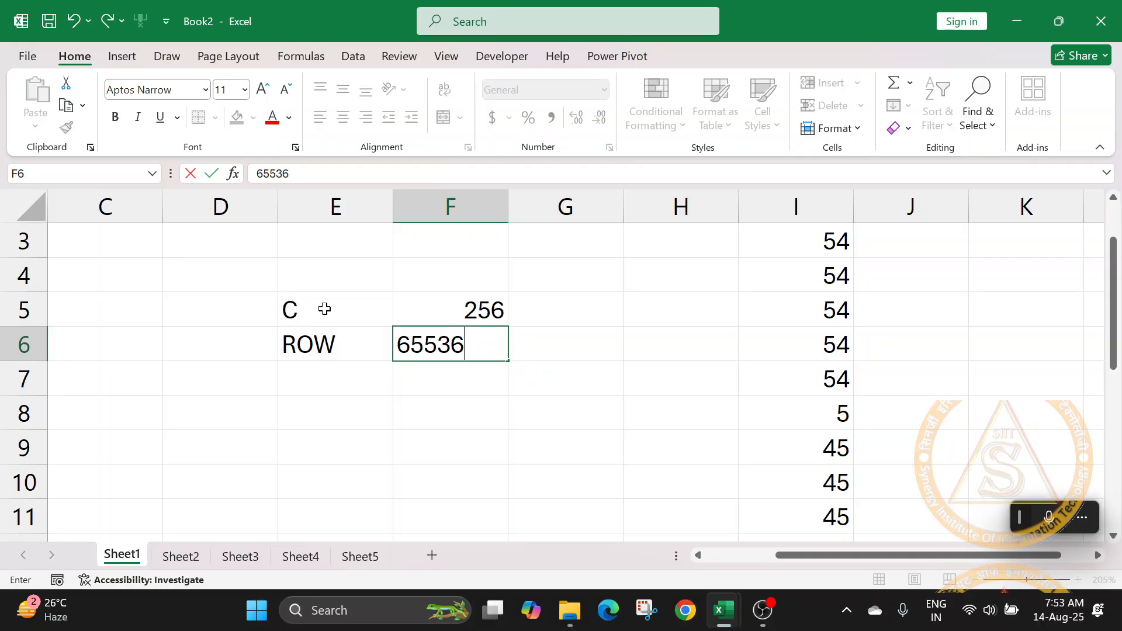
key(Up)
Step: Enter the column count 16384 in cell G5 and the row count 1045576 in cell G6
key(Right)
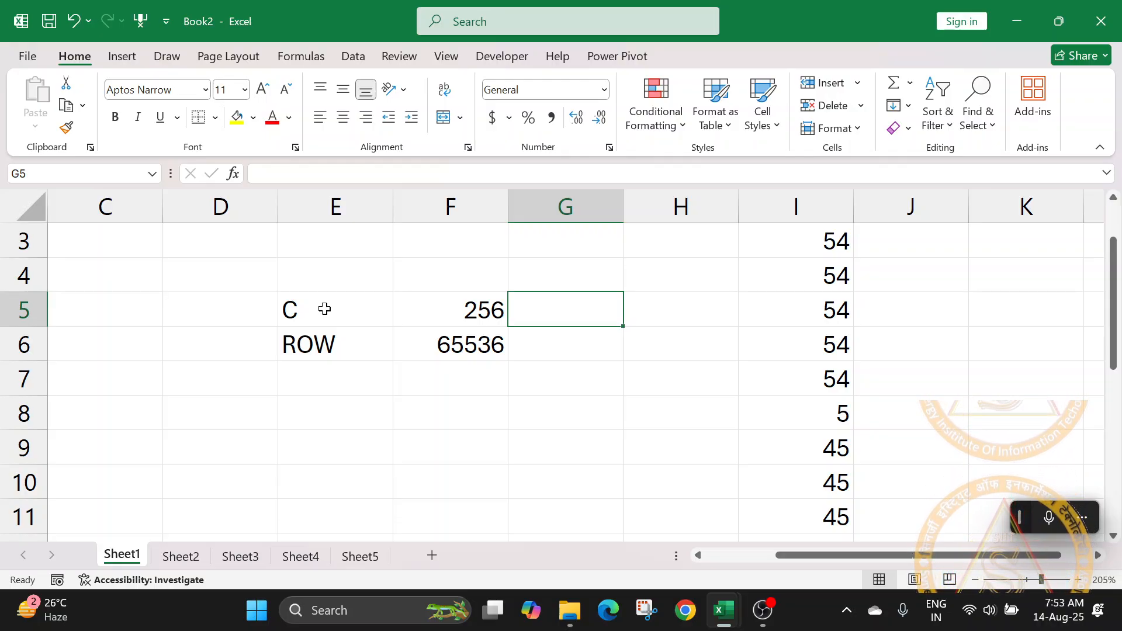
text(16)
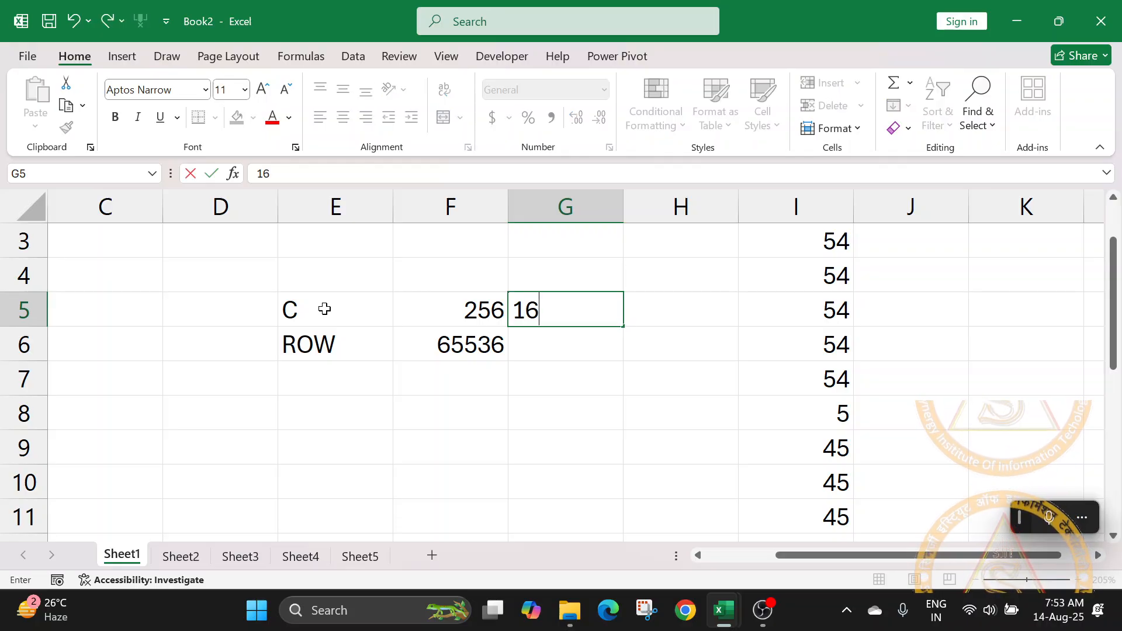
text(384)
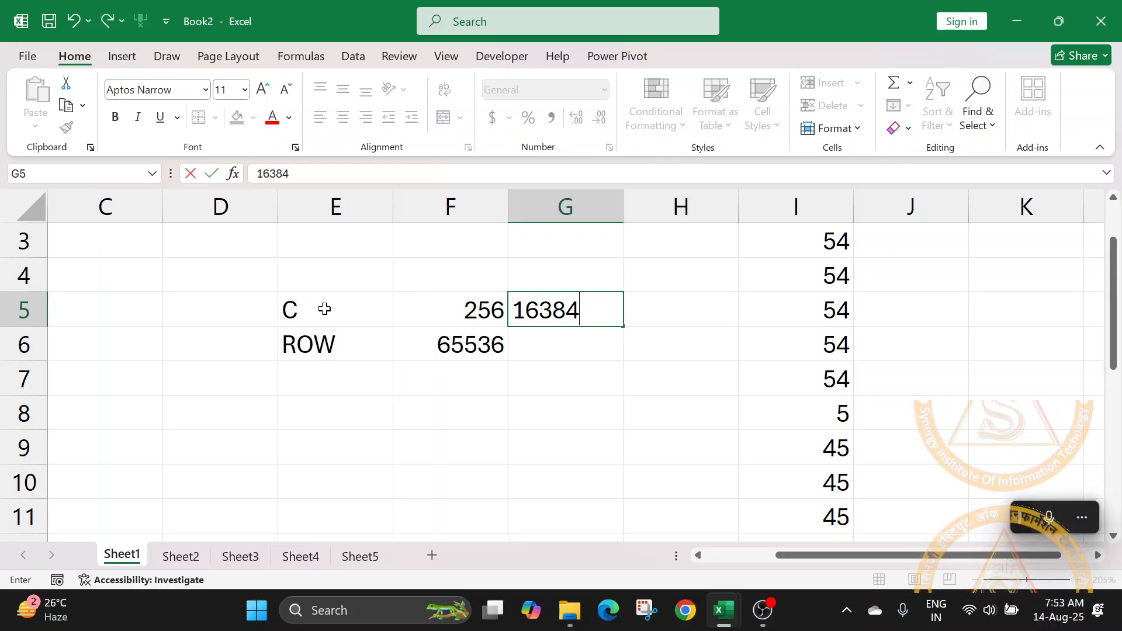
key(Return)
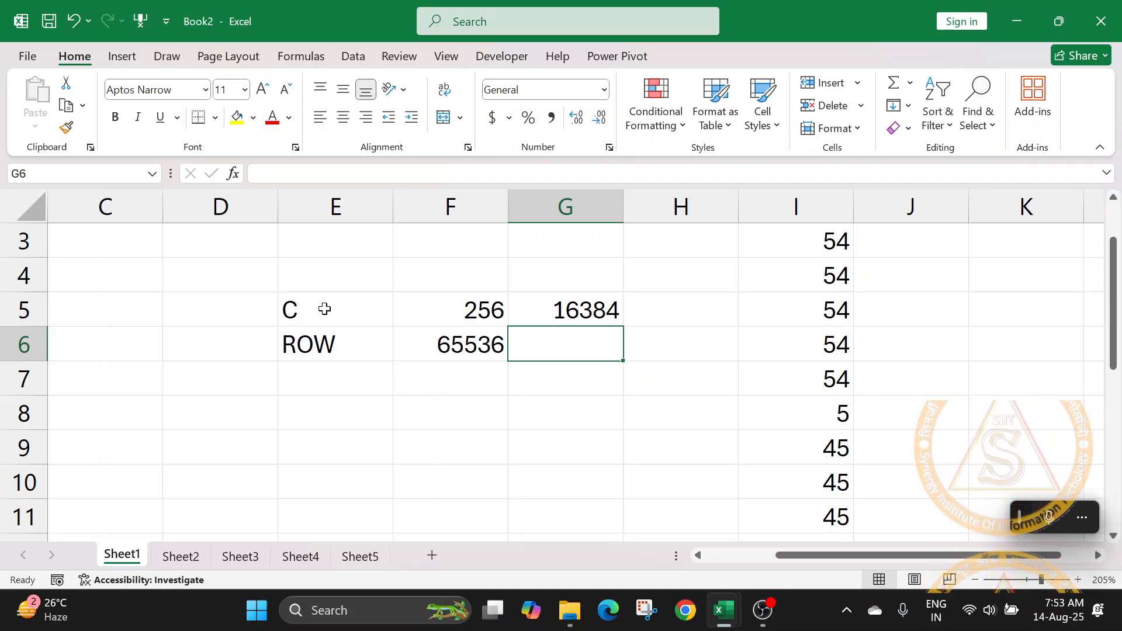
text(1045)
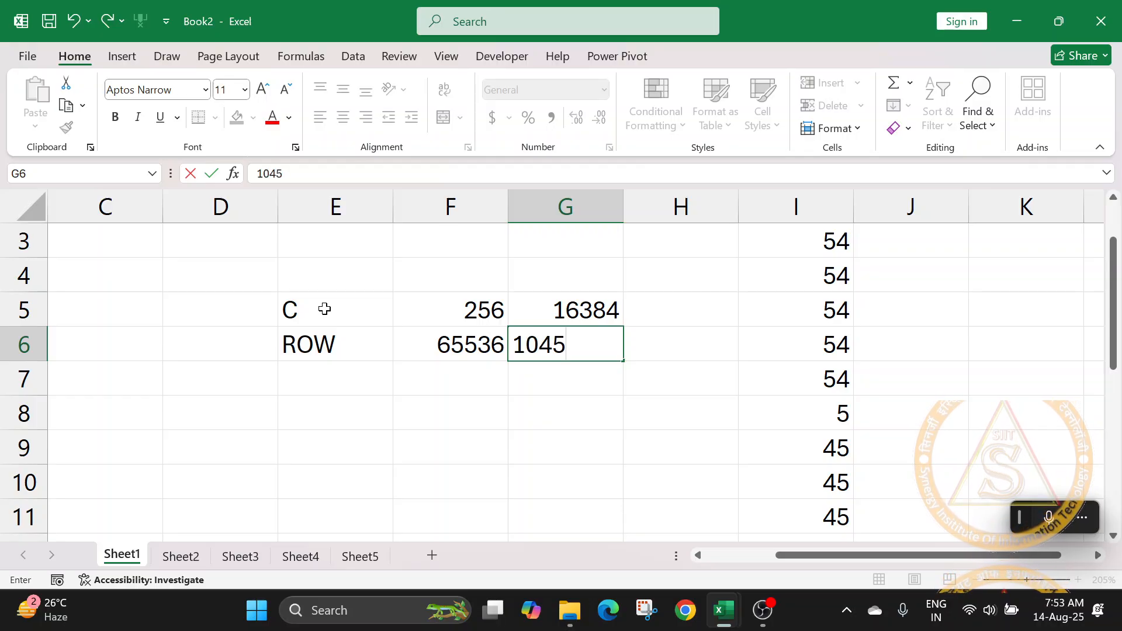
text(576)
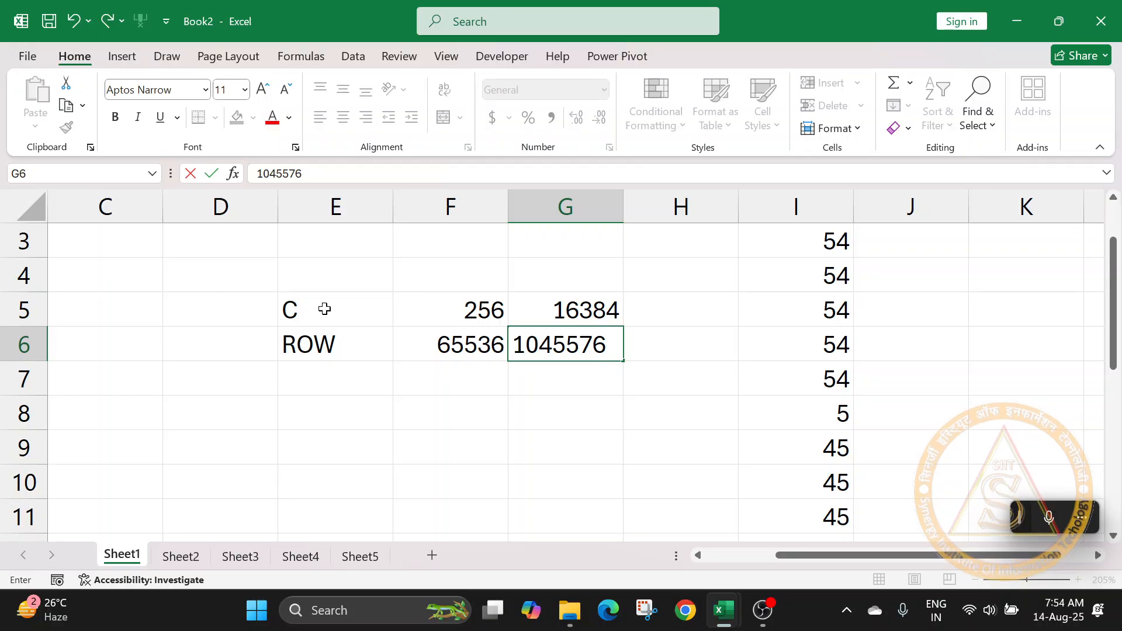
key(Left)
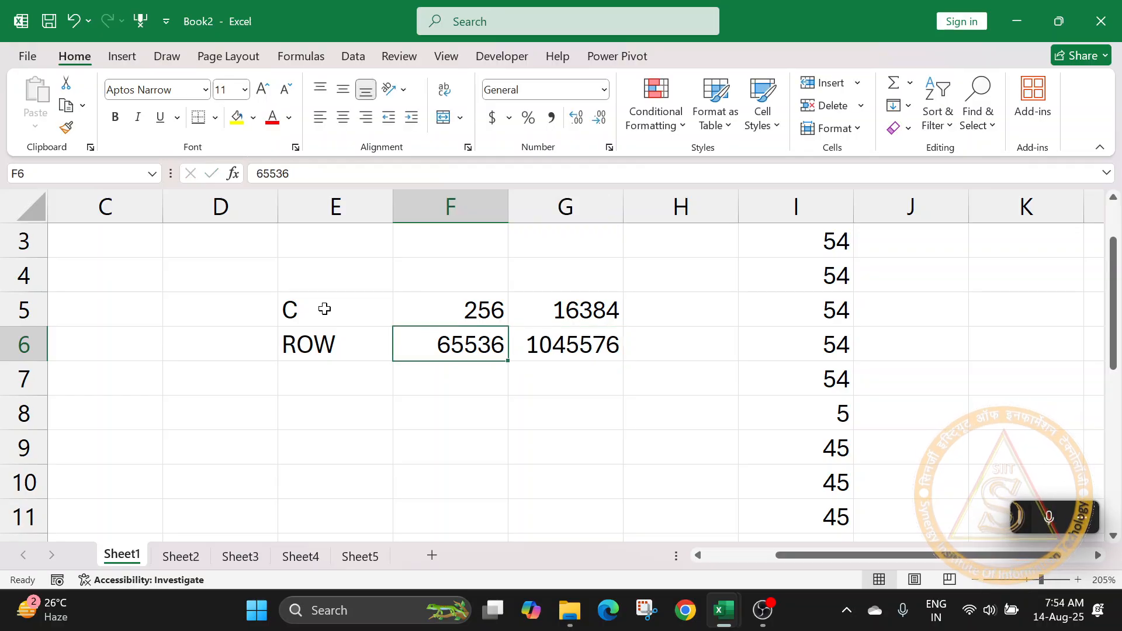
Step: Correct the row count in cell G6 to 1048576
double_click(578, 344)
key(BackSpace)
text(8)
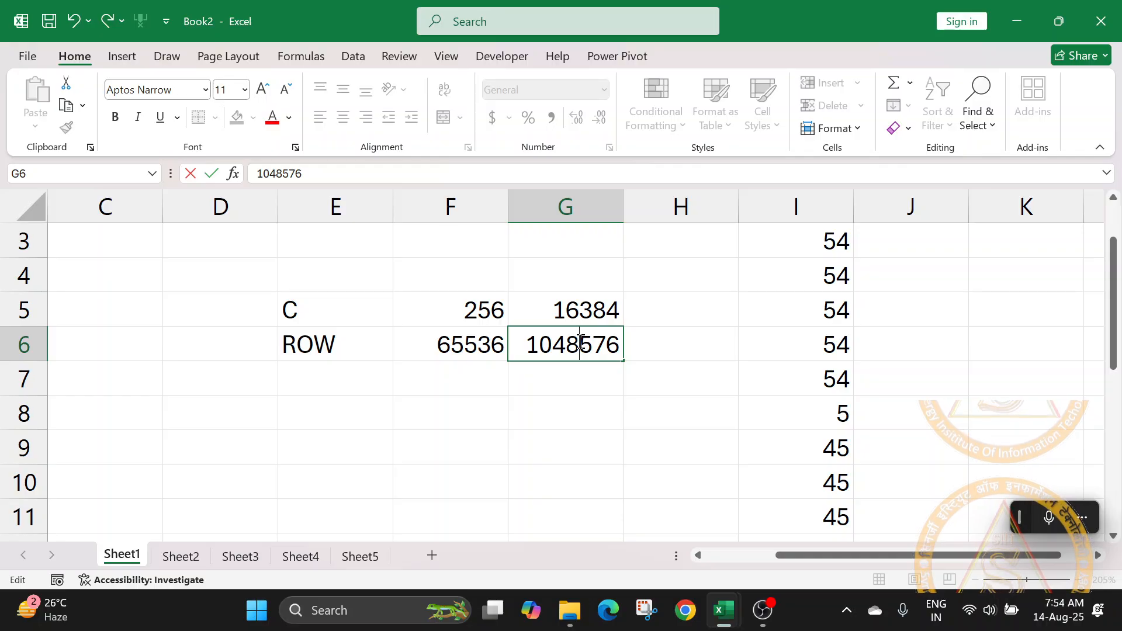
key(Return)
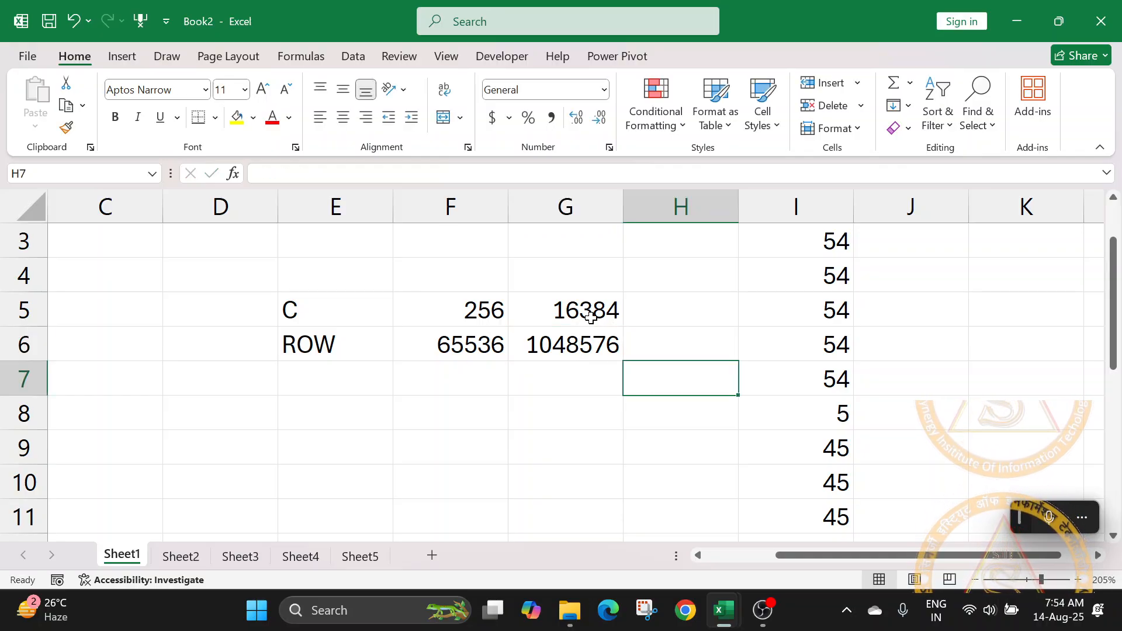
Step: Highlight the column and row limits in G5:G6 and F5:F6 alternately to compare them, finishing on G5:G6
drag(589, 310, 598, 353)
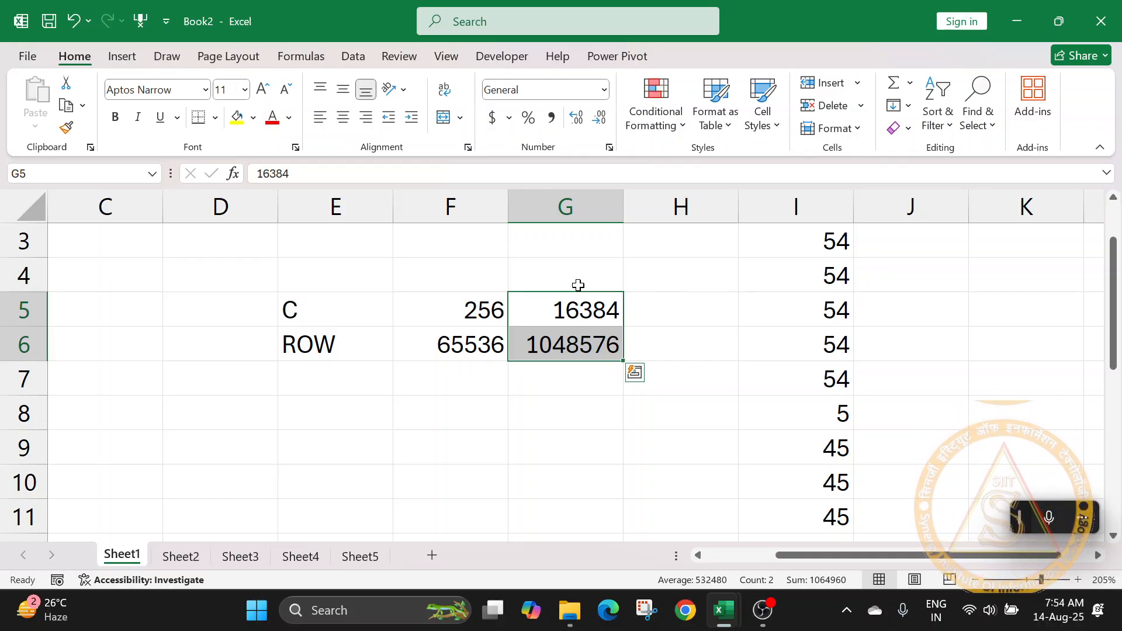
click(588, 405)
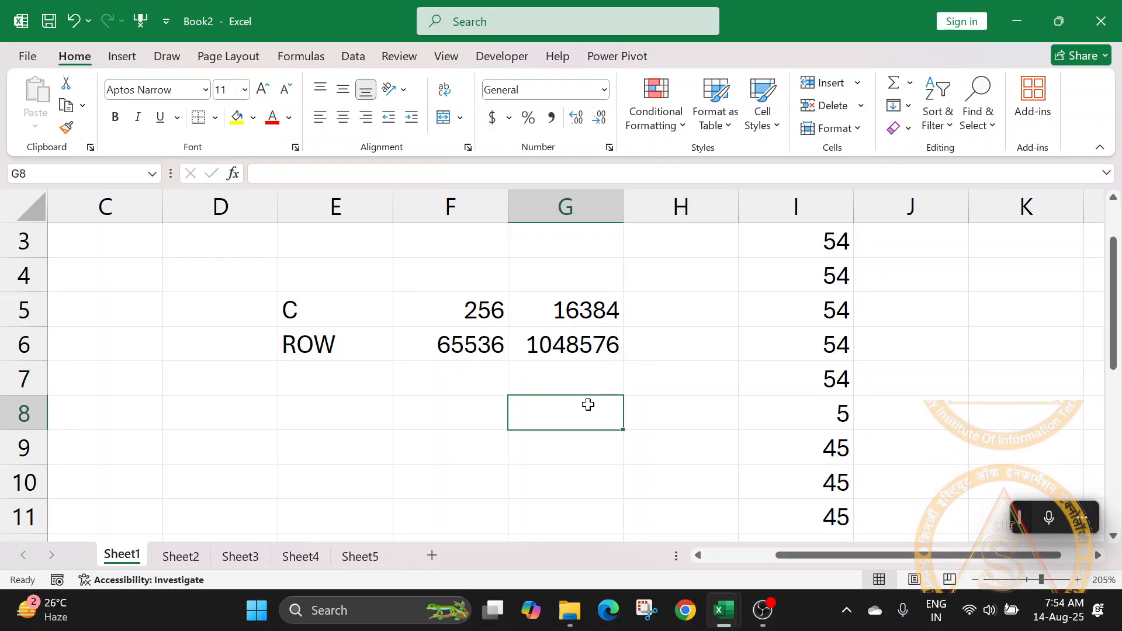
drag(596, 296, 598, 354)
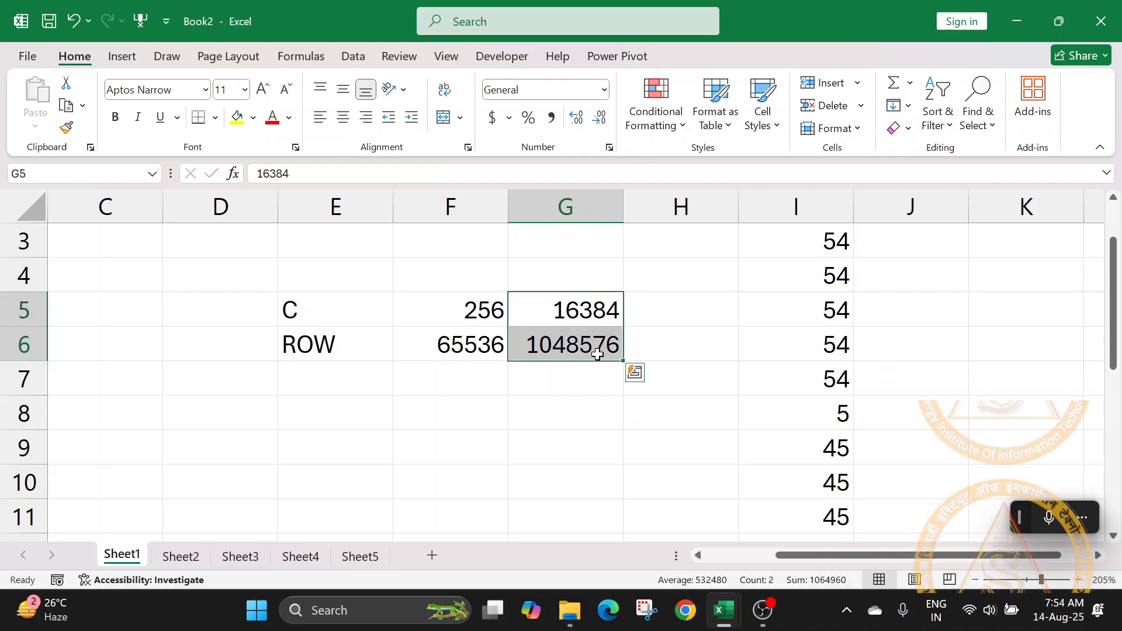
drag(446, 304, 450, 357)
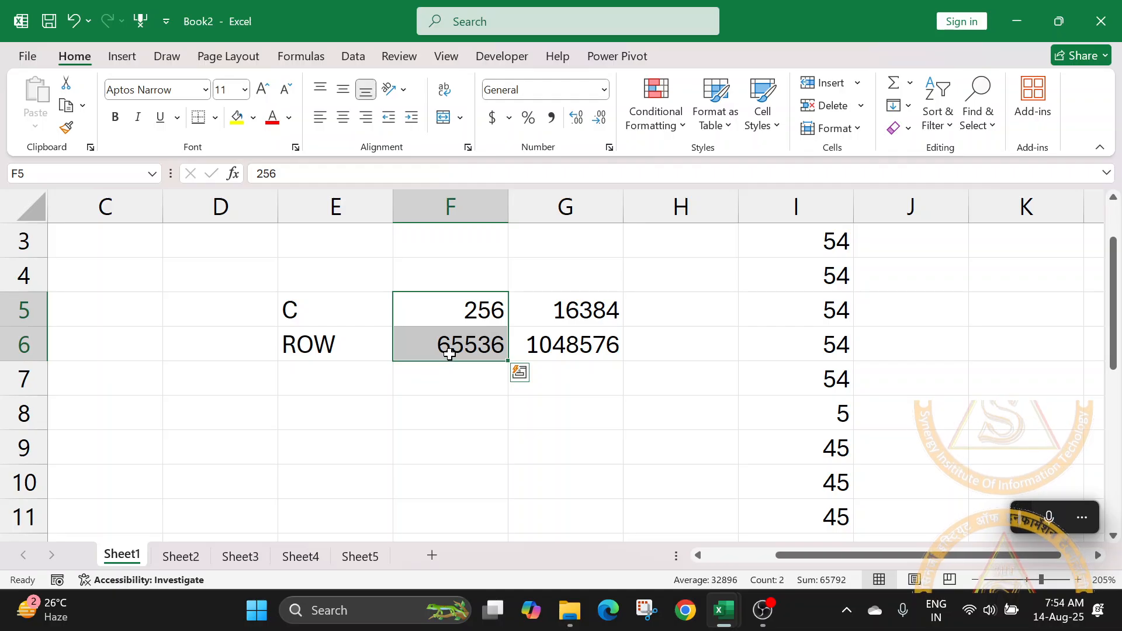
drag(608, 310, 609, 348)
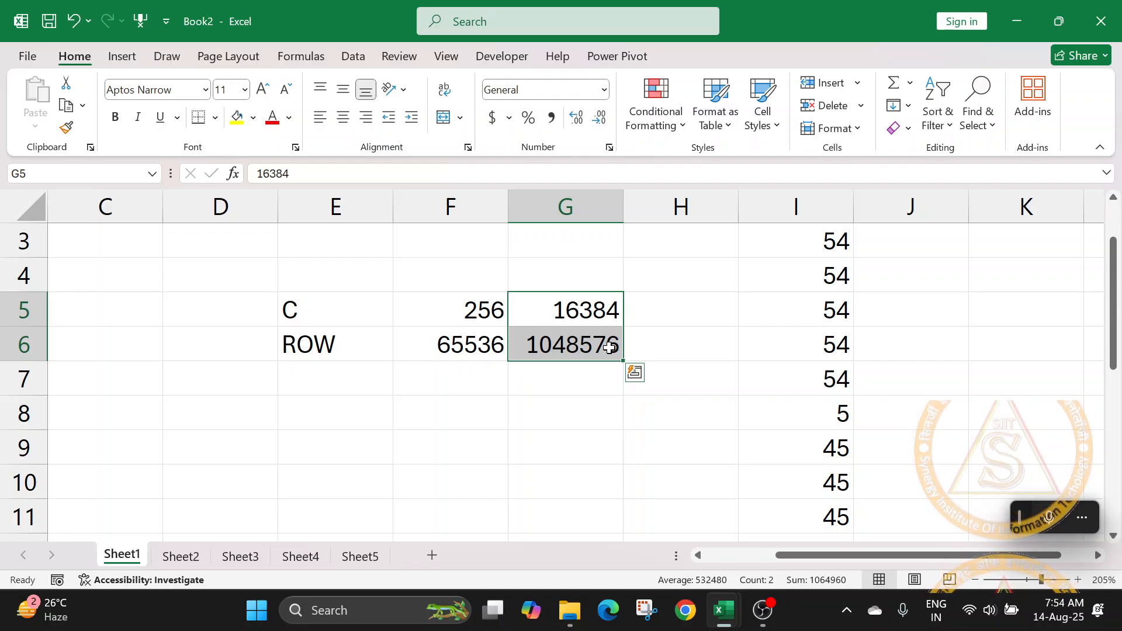
Step: Jump to the last column and the last row of Sheet1, reaching cell XFD1048576, to check the worksheet limits
key(ctrl+Right)
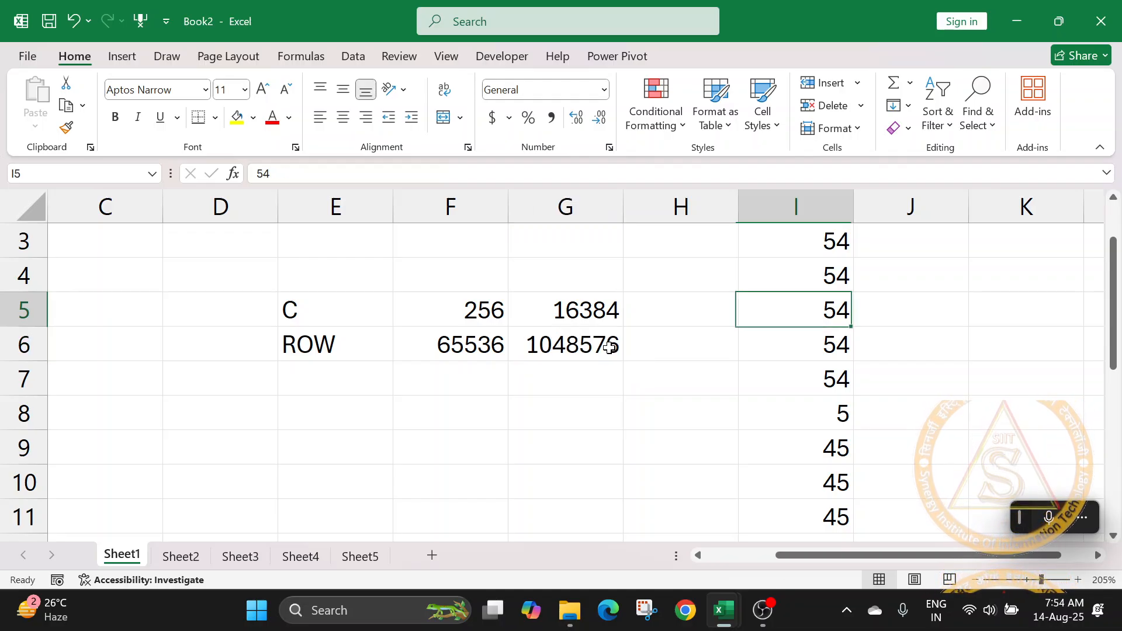
key(ctrl+Right)
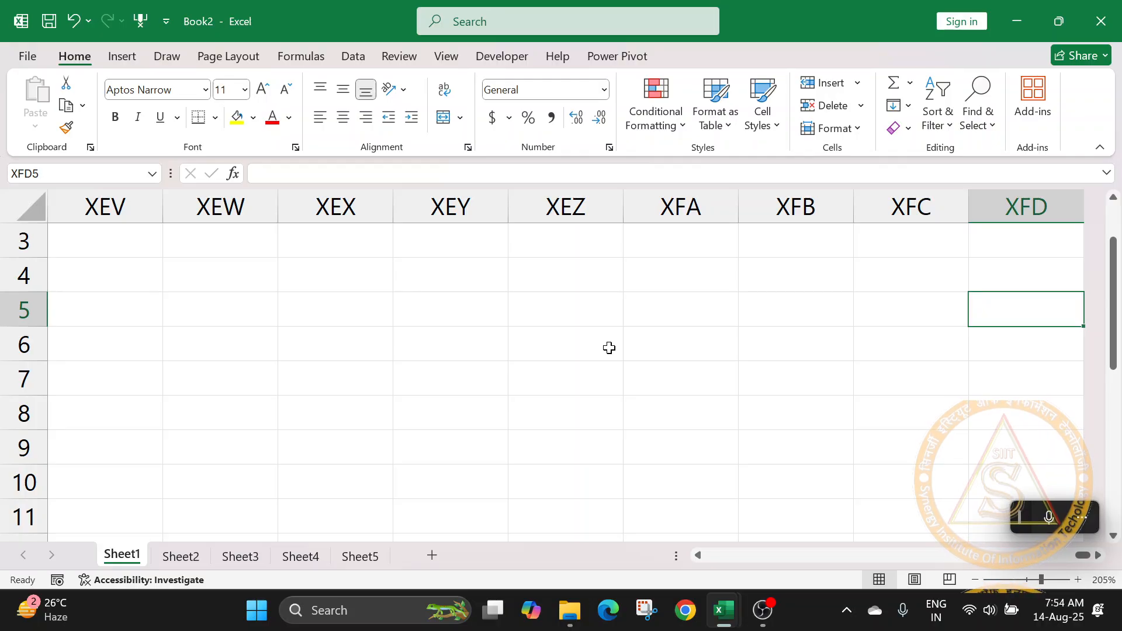
key(ctrl+Down)
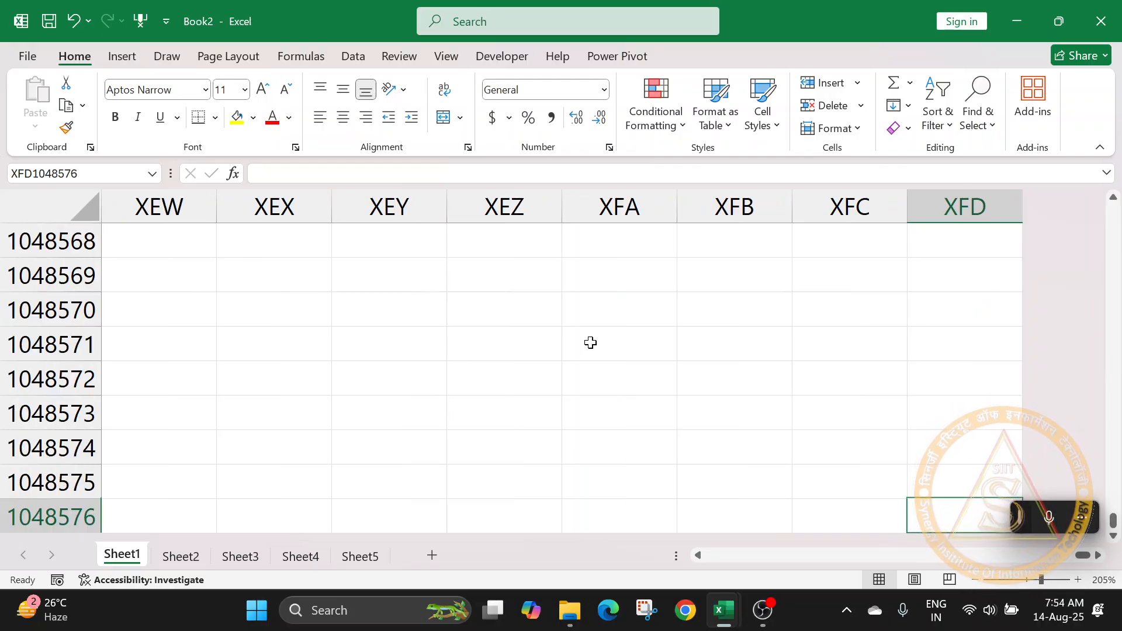
scroll(590, 343, down, 2)
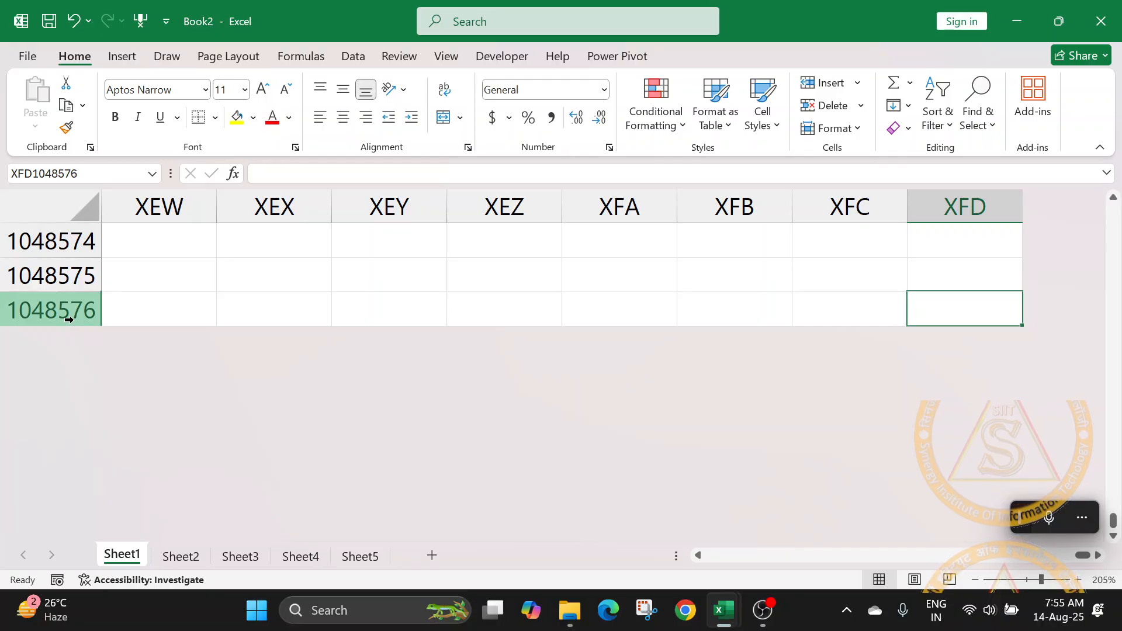
Step: Look through Sheet2 to Sheet5, return to Sheet1, and go back to cell A1
click(180, 559)
click(254, 556)
click(298, 558)
click(365, 557)
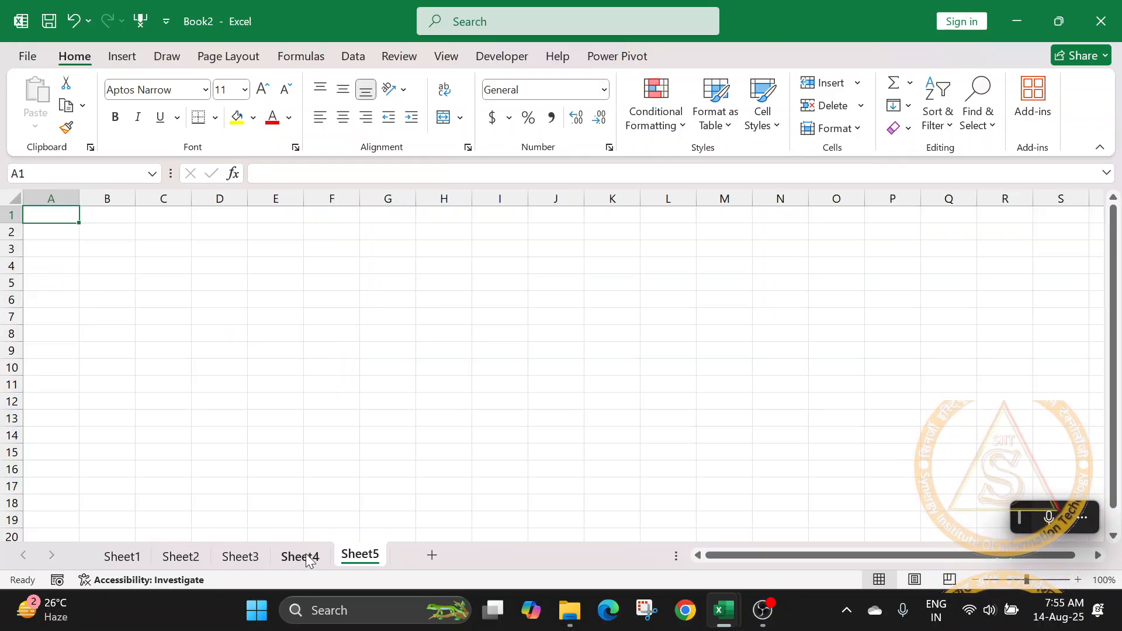
click(305, 558)
click(240, 557)
click(184, 557)
click(127, 557)
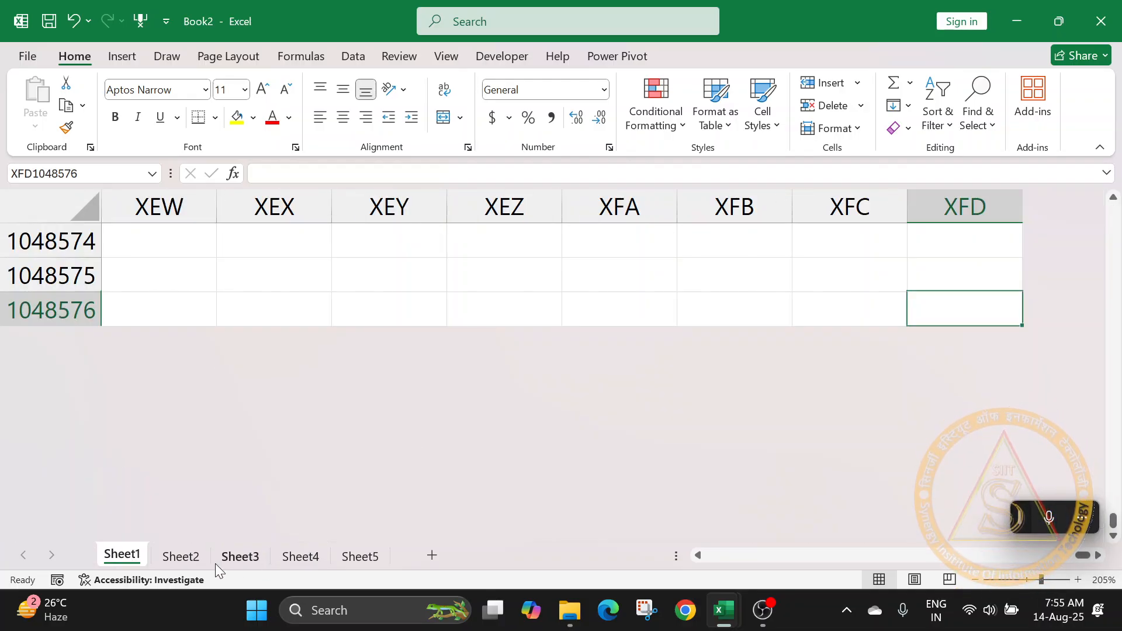
click(192, 558)
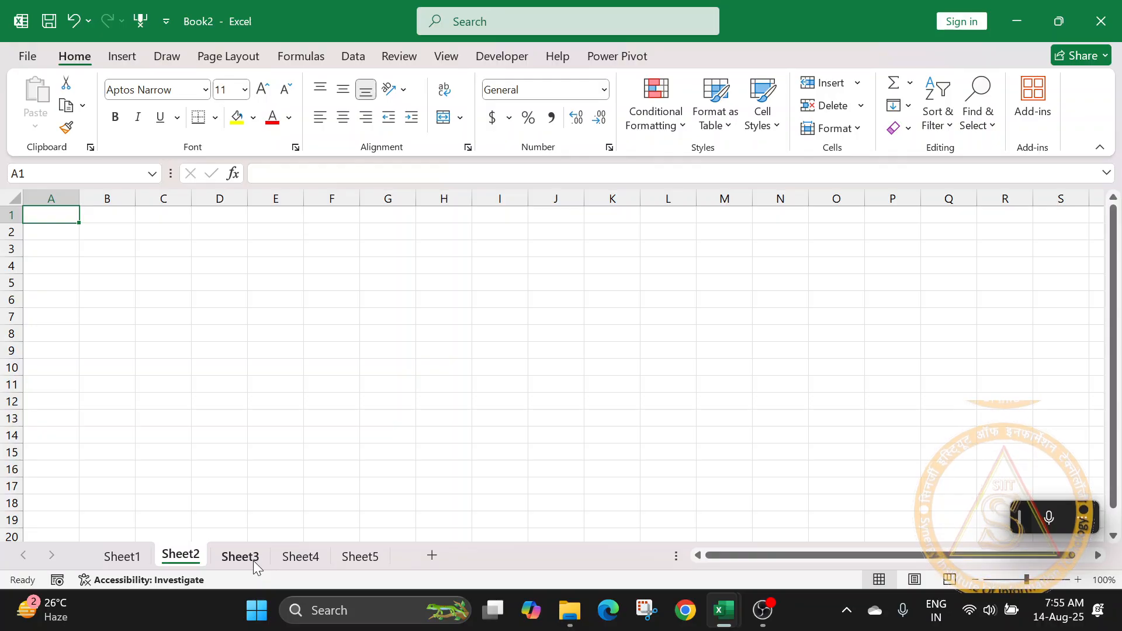
click(241, 558)
click(123, 558)
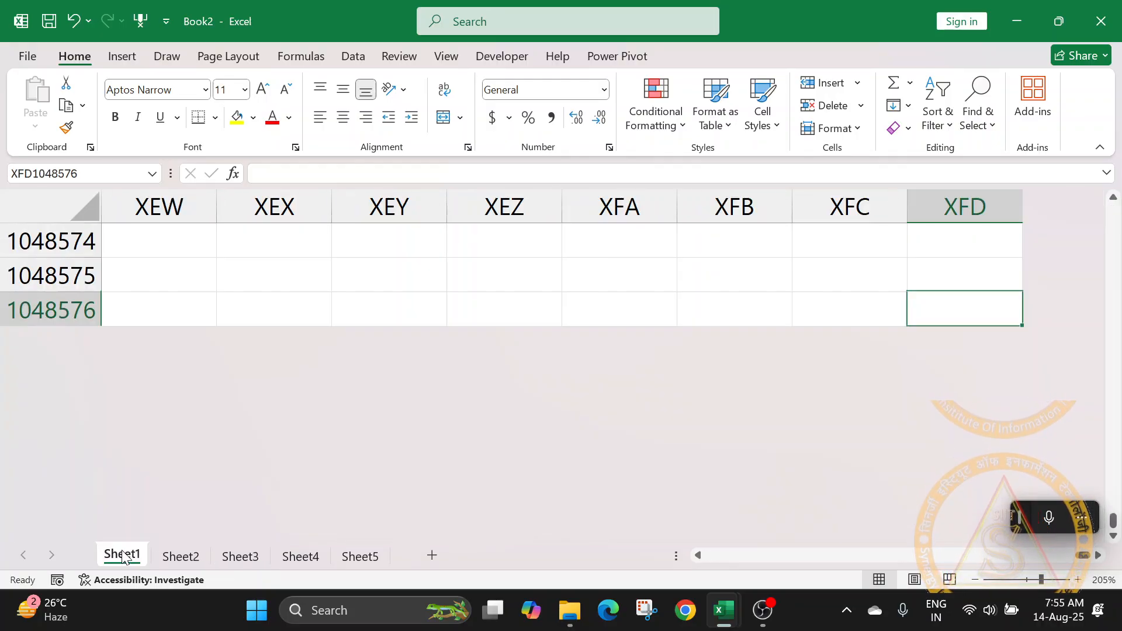
key(ctrl+Left)
key(ctrl+Up)
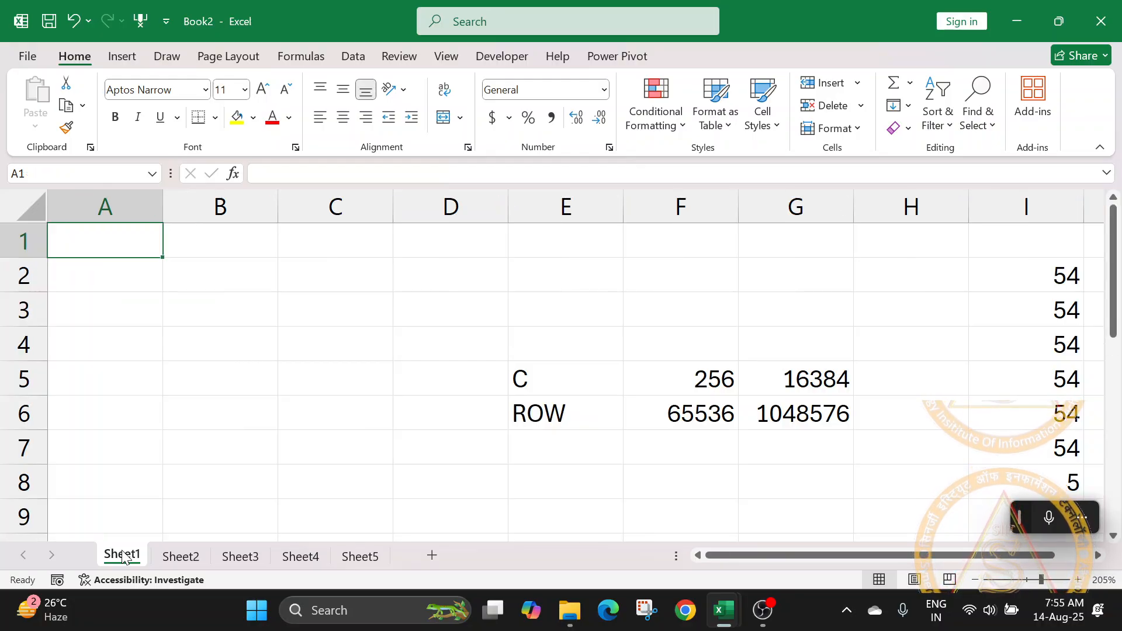
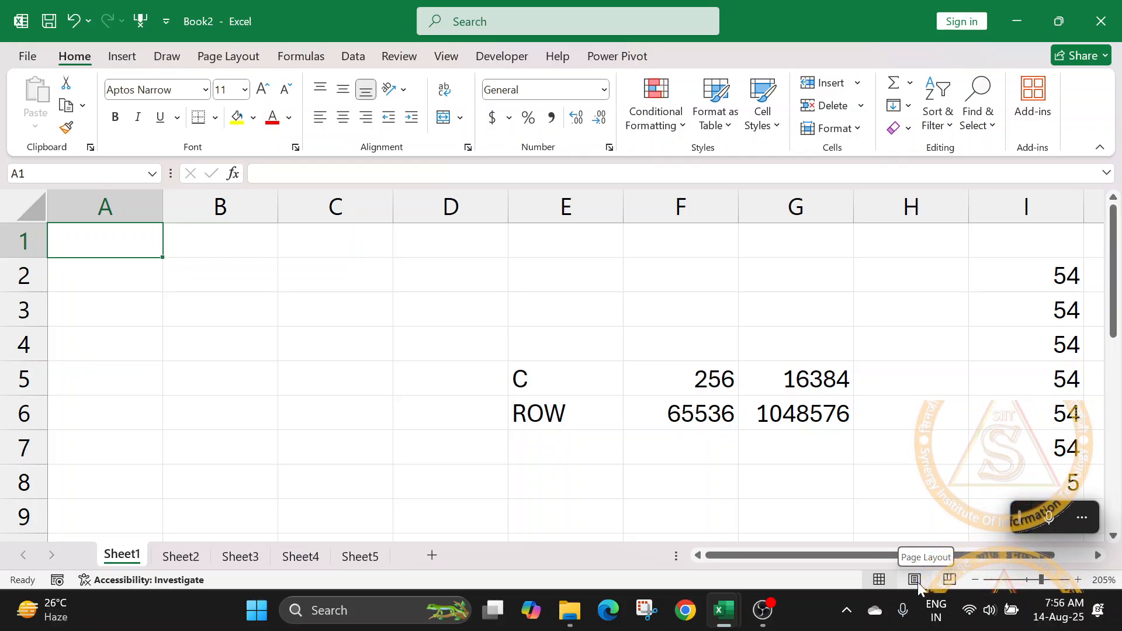
Step: Show Sheet1 in Page Layout view and examine how the cells are divided into pages with header and footer areas
click(916, 580)
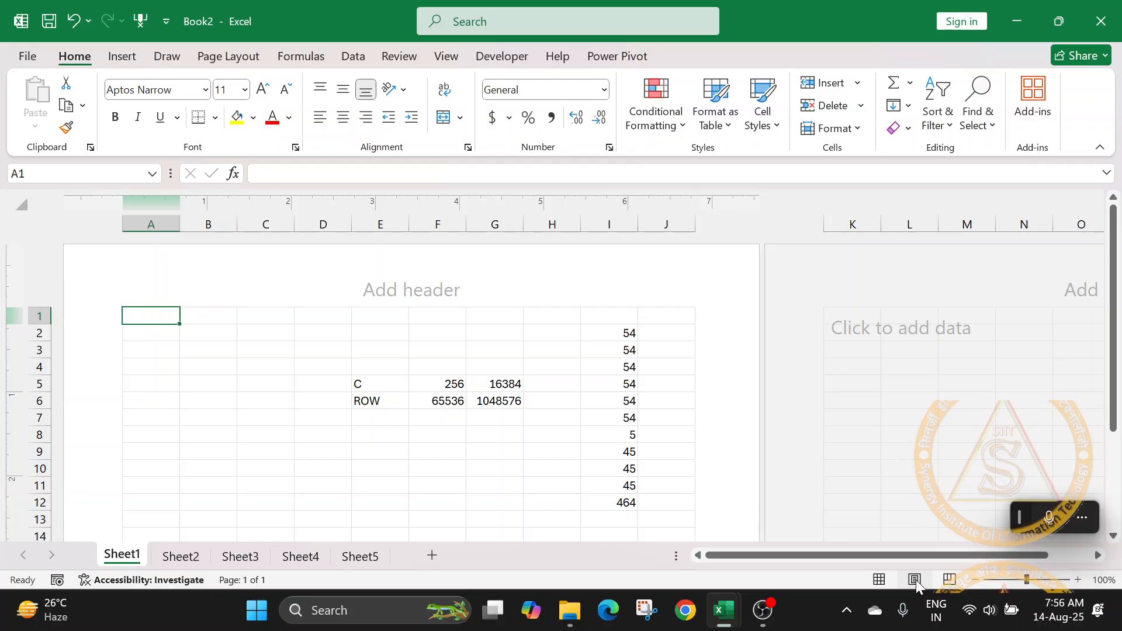
scroll(646, 397, down, 7)
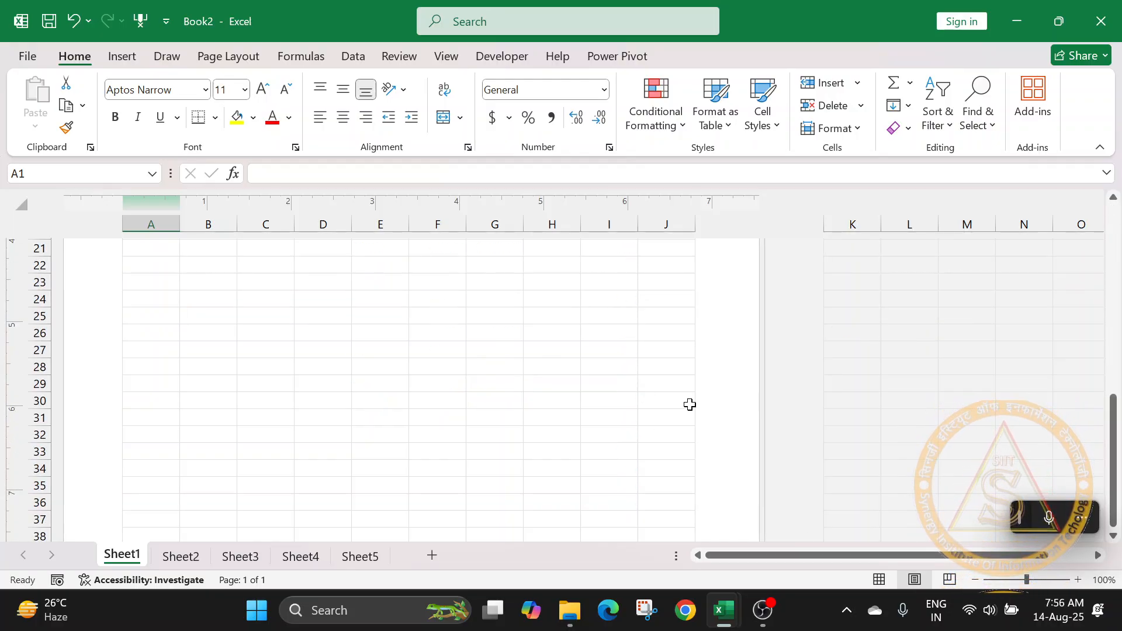
scroll(689, 403, down, 7)
scroll(690, 404, up, 3)
scroll(691, 407, up, 11)
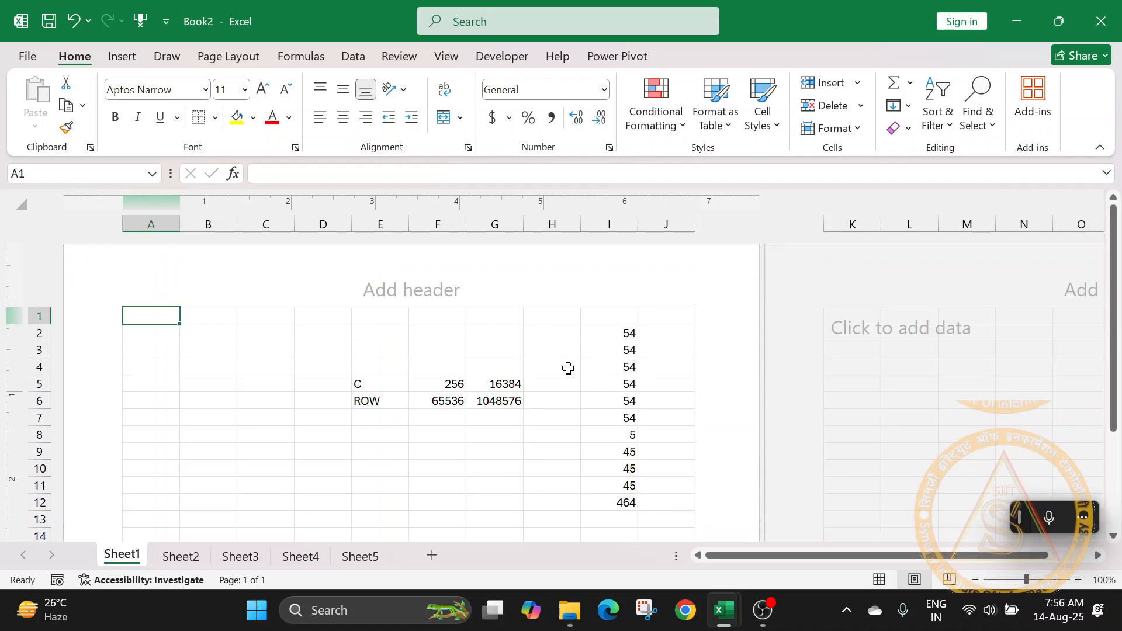
scroll(663, 311, down, 15)
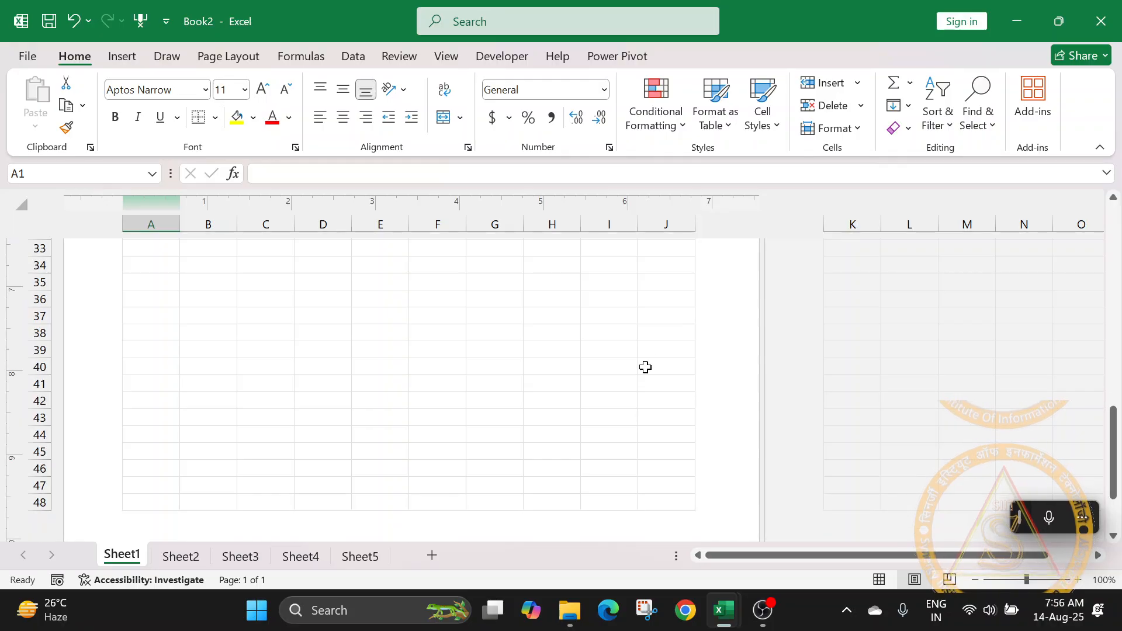
scroll(648, 409, up, 15)
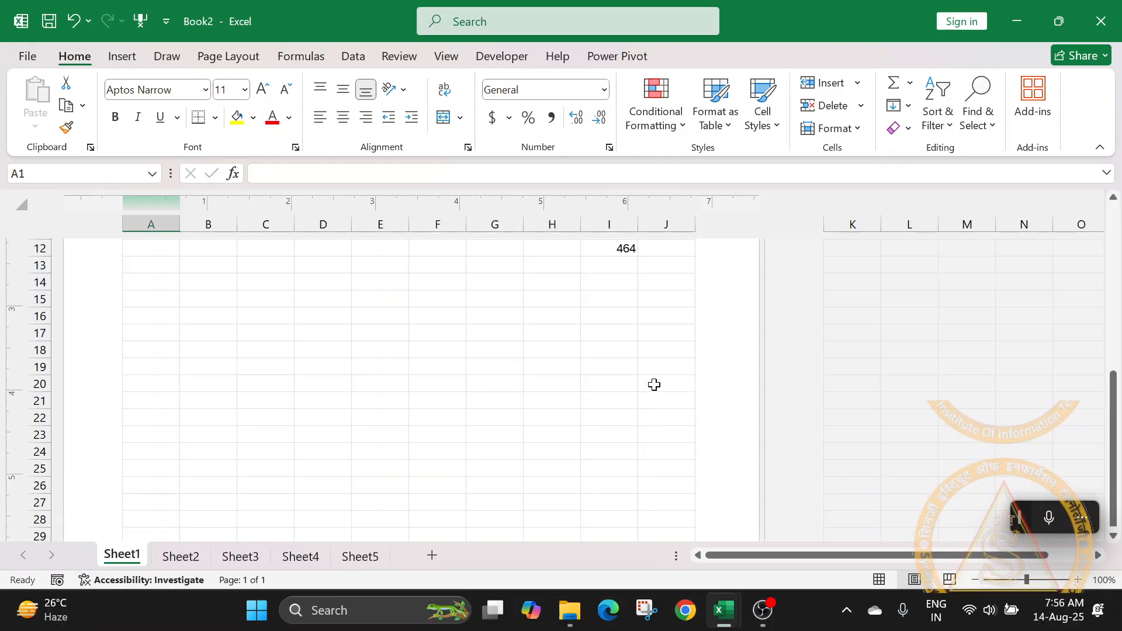
scroll(929, 362, down, 1)
scroll(933, 366, down, 15)
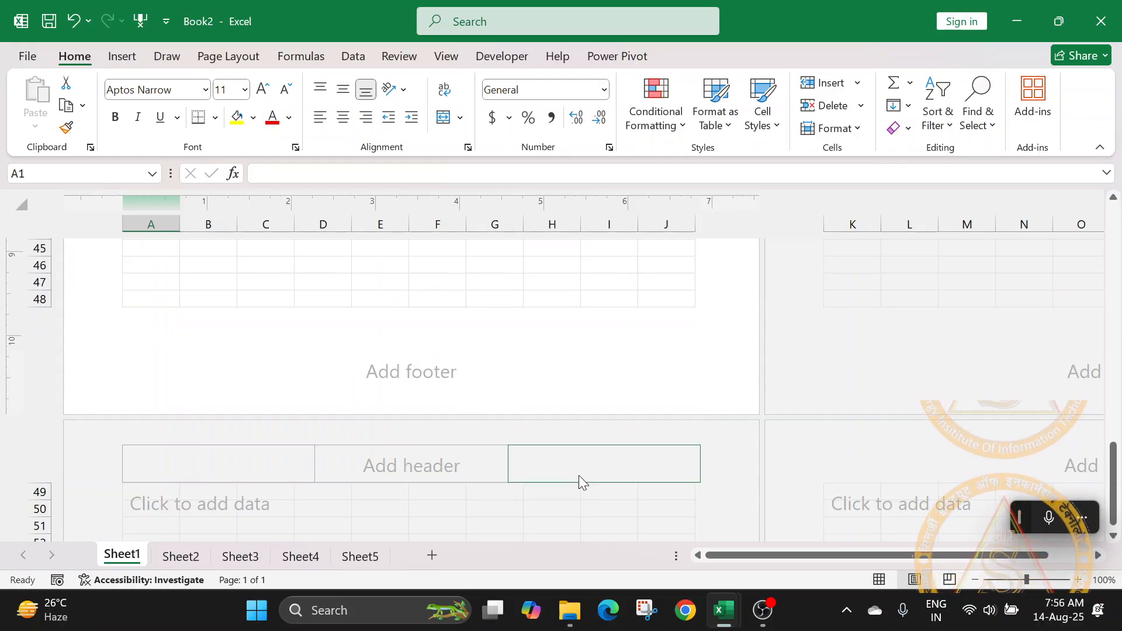
scroll(892, 444, up, 10)
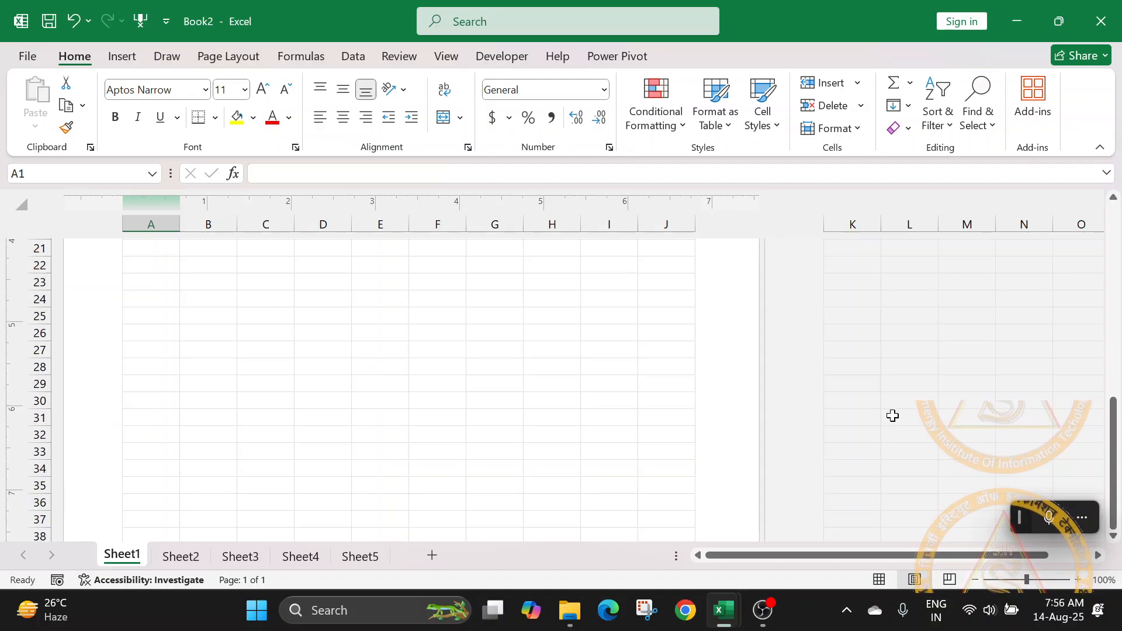
scroll(434, 371, up, 6)
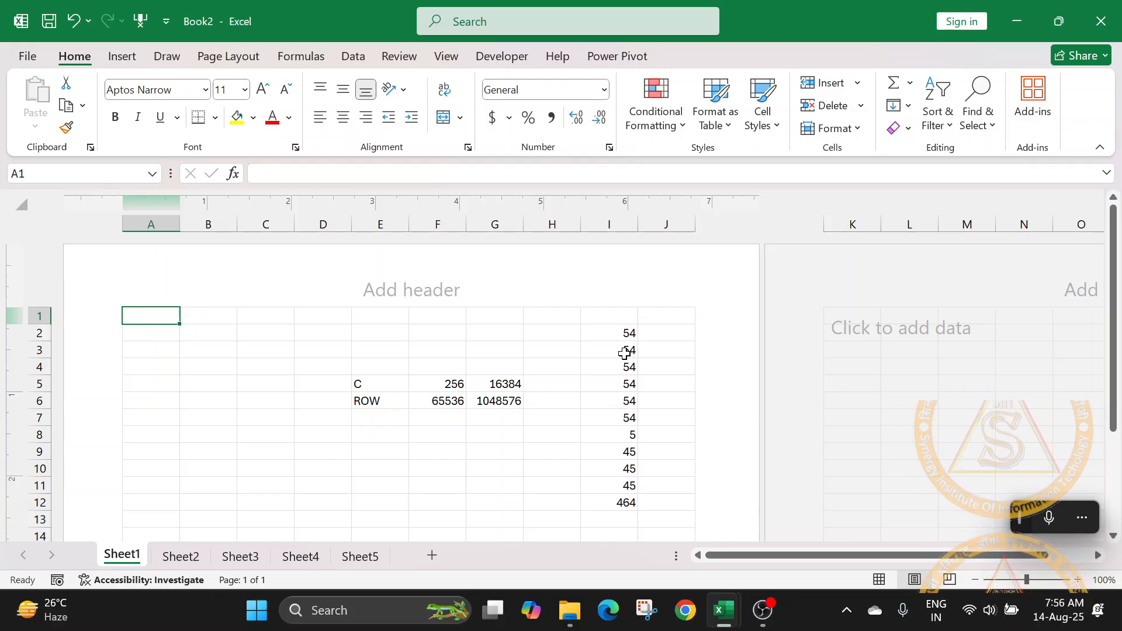
scroll(620, 357, down, 2)
scroll(618, 358, up, 2)
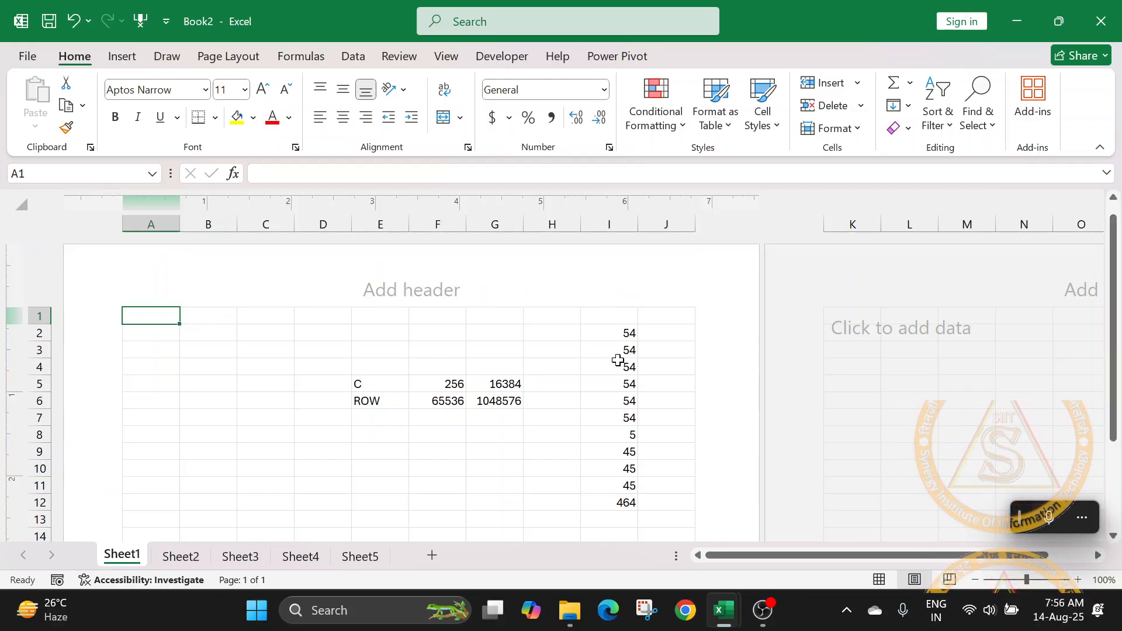
scroll(654, 373, down, 5)
scroll(651, 373, up, 5)
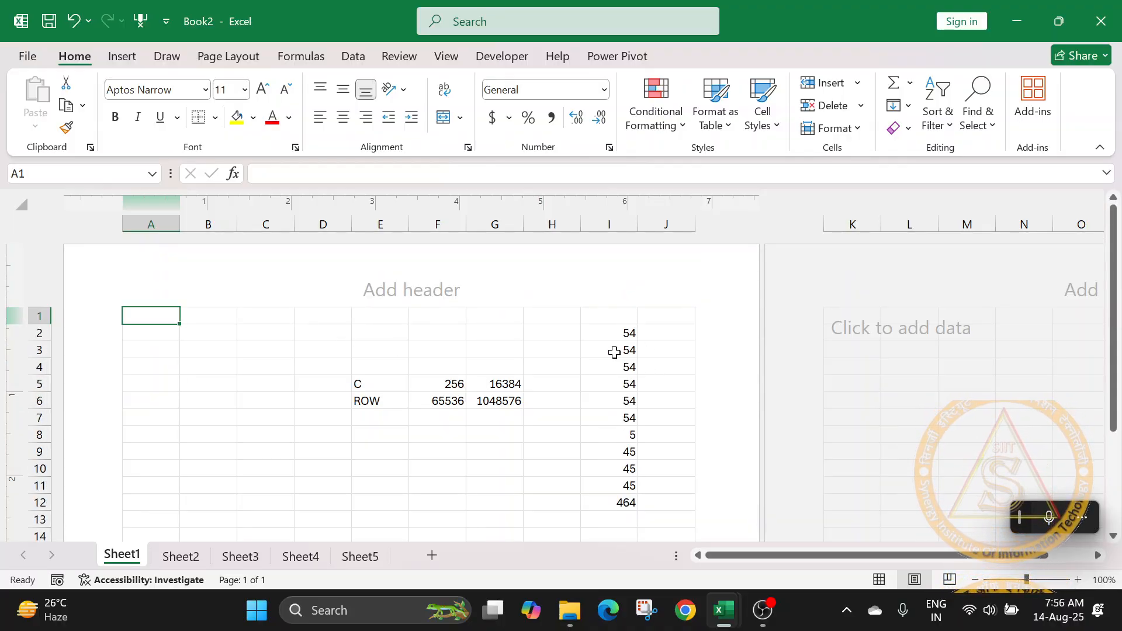
scroll(614, 352, down, 7)
scroll(614, 352, down, 2)
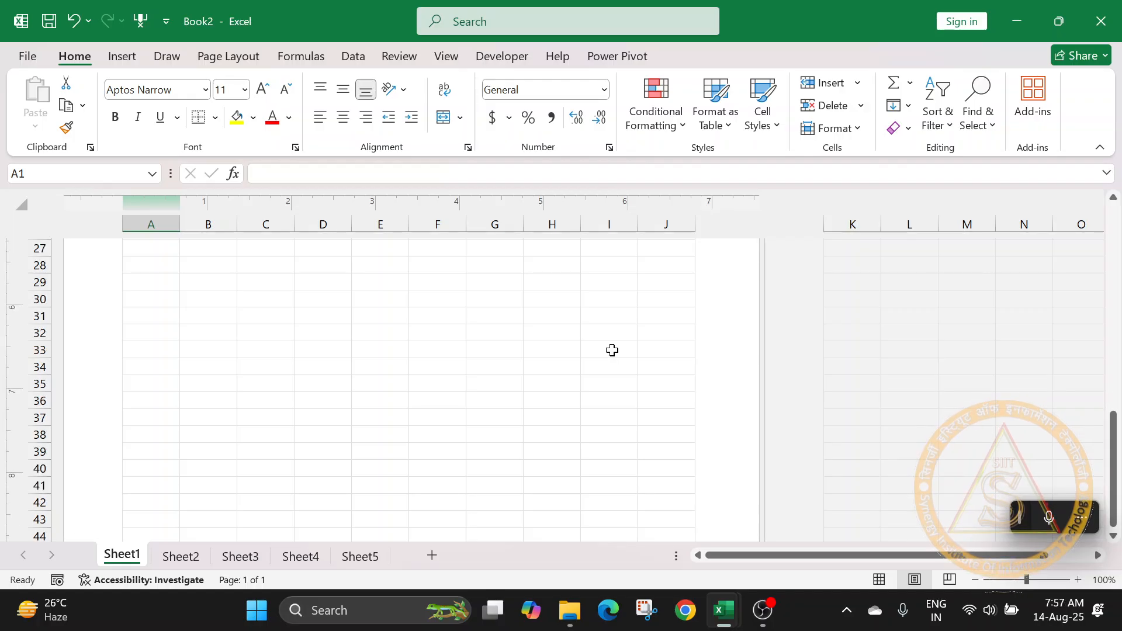
Step: Show Sheet1 in Page Break Preview, and return to Page Layout view to examine the header and footer areas of the first page
click(948, 579)
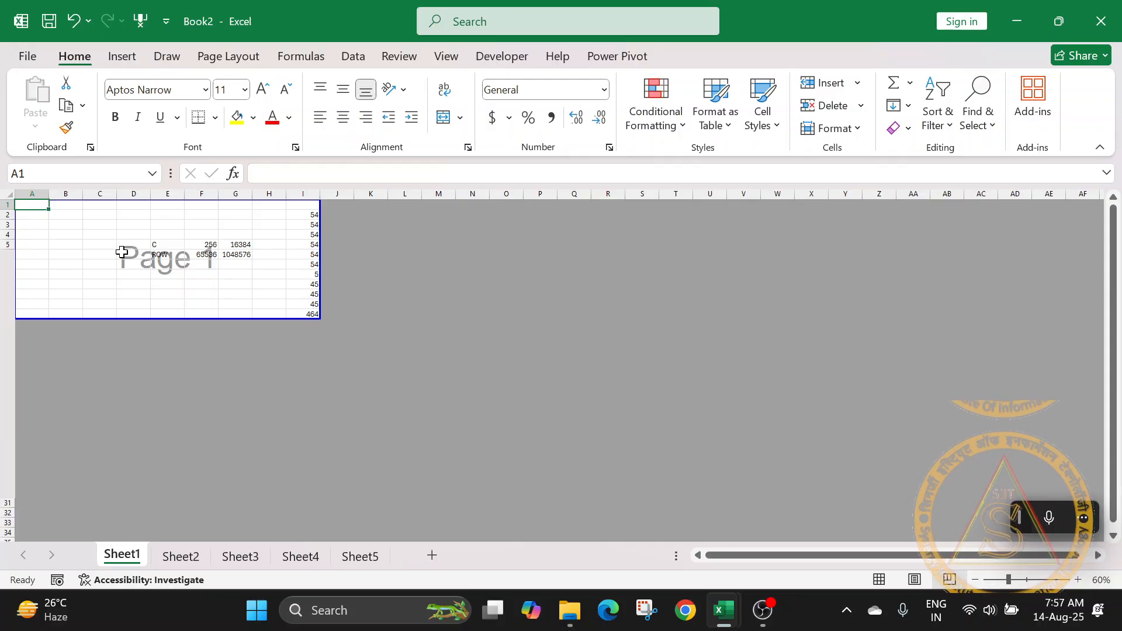
click(915, 579)
scroll(602, 381, down, 12)
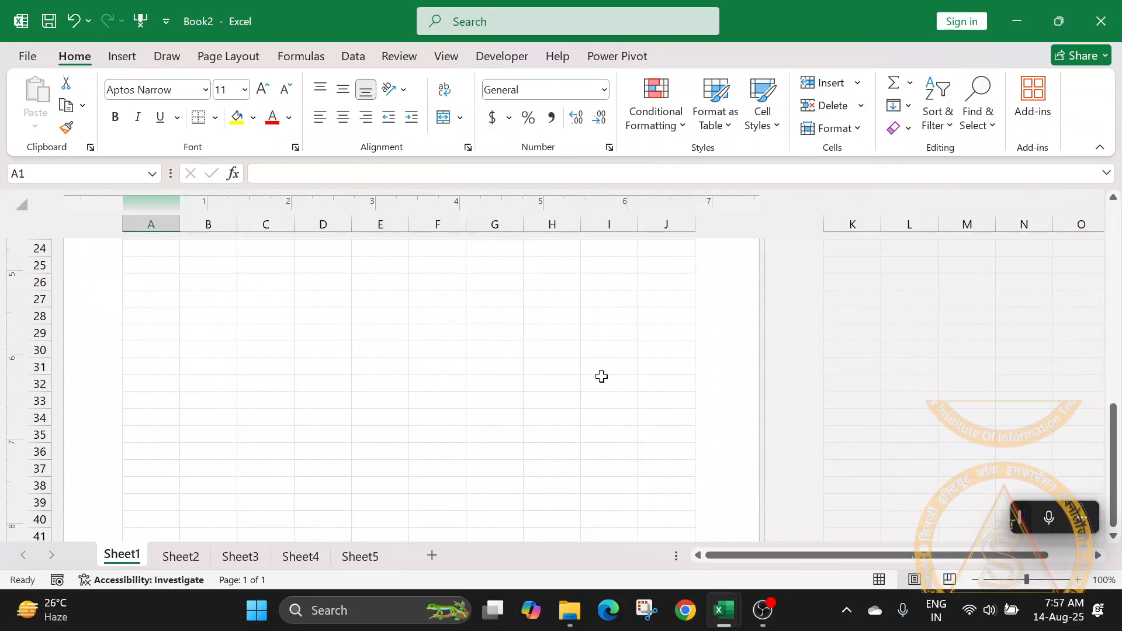
scroll(318, 383, up, 12)
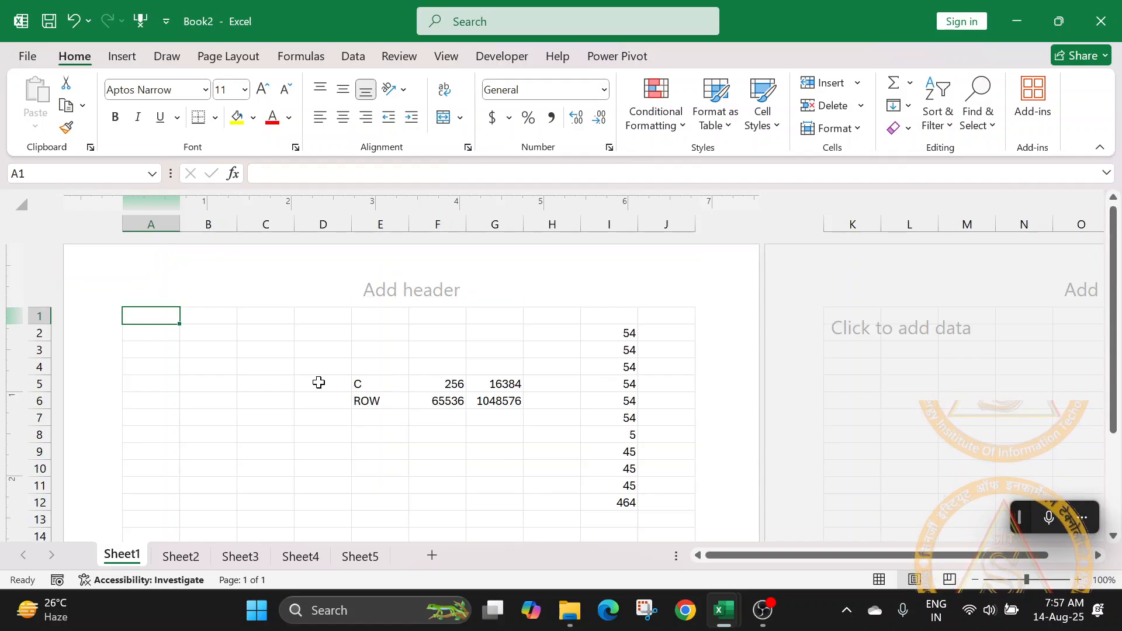
scroll(684, 377, down, 10)
scroll(684, 377, down, 6)
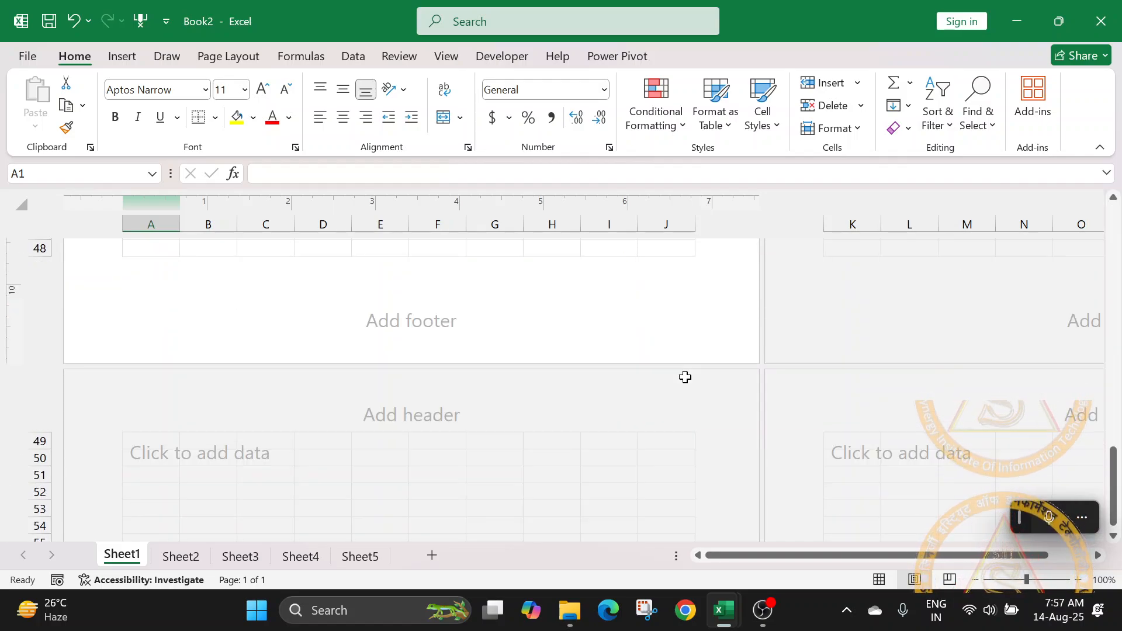
scroll(685, 377, up, 16)
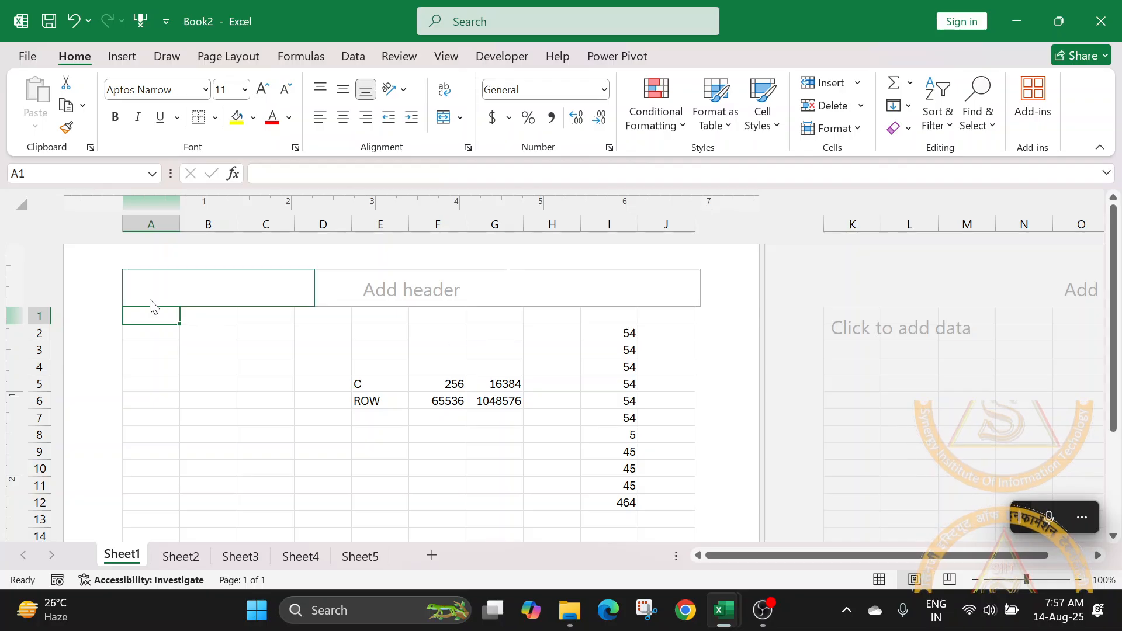
scroll(739, 380, down, 8)
scroll(415, 431, down, 6)
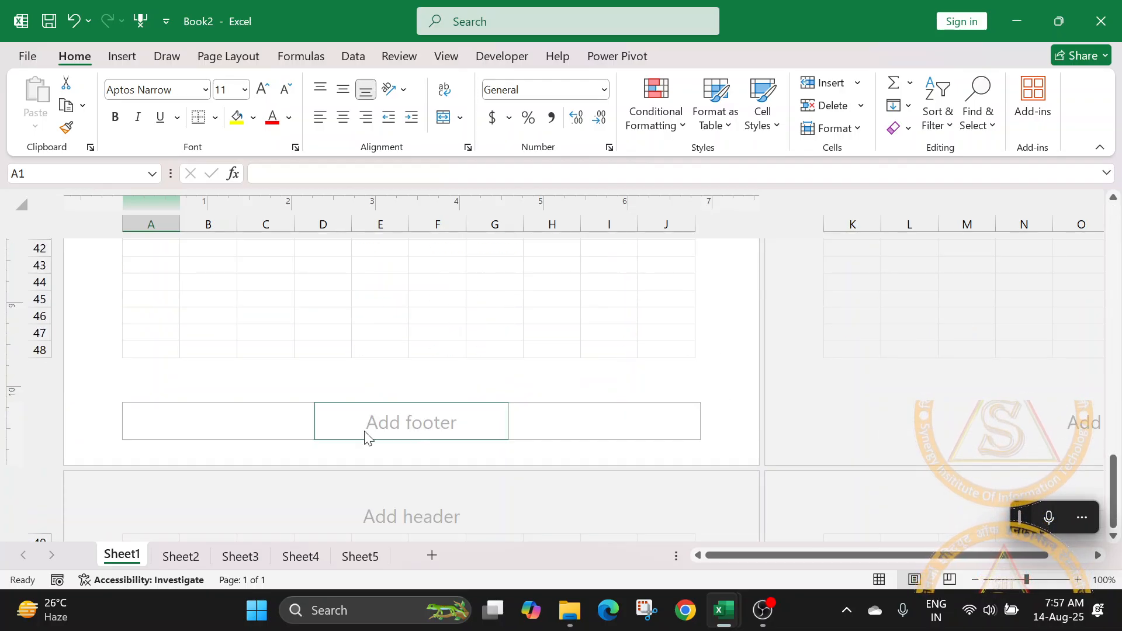
scroll(526, 350, up, 14)
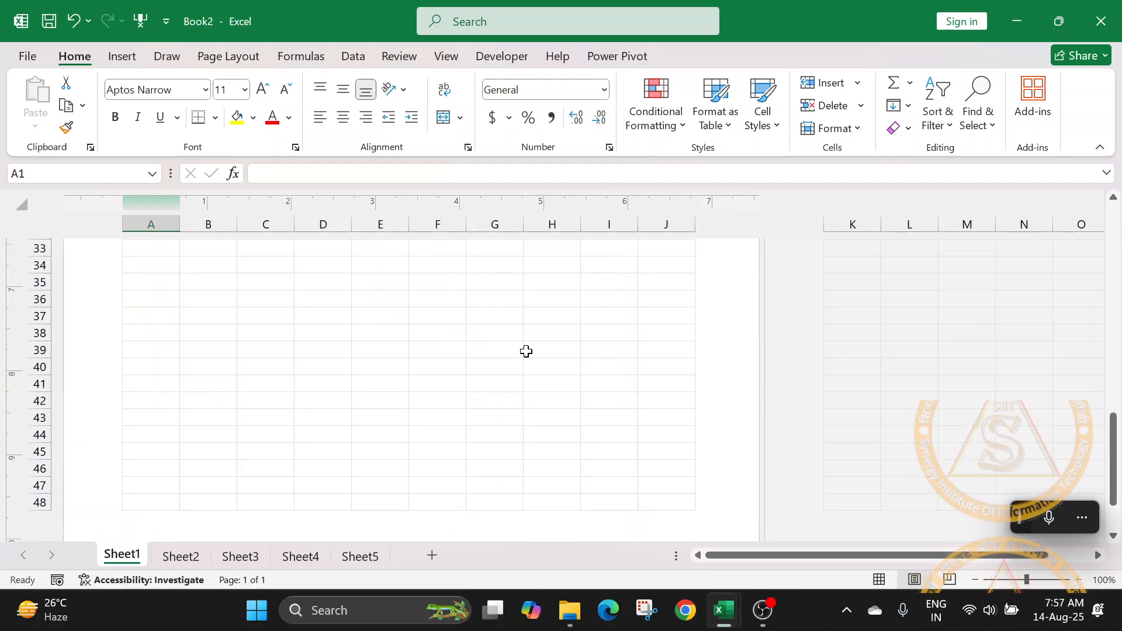
scroll(771, 451, down, 15)
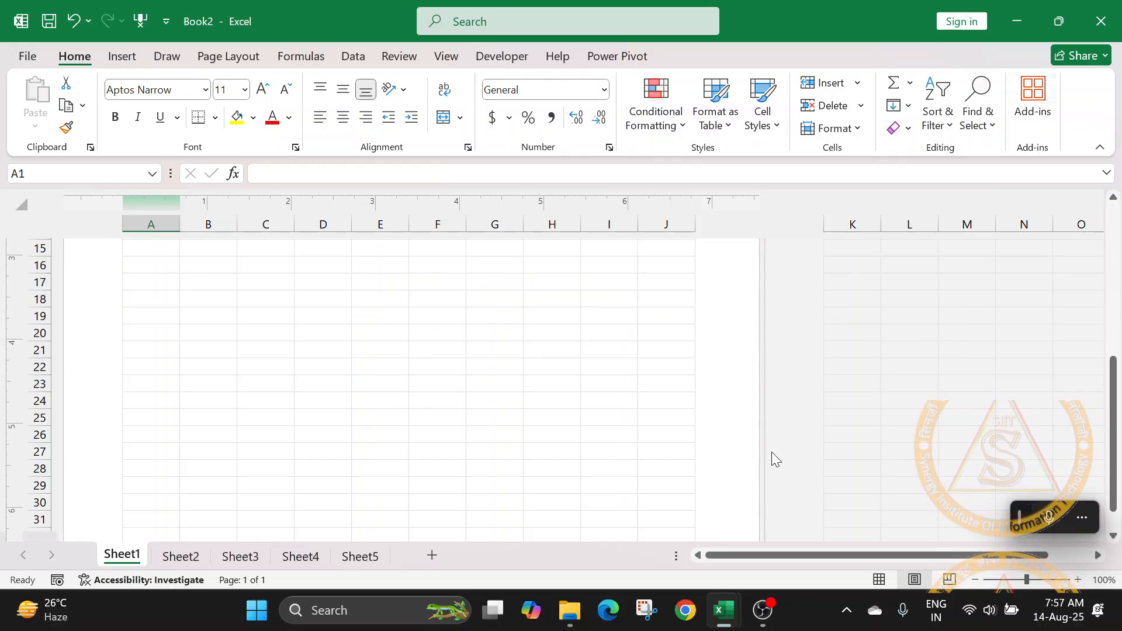
scroll(435, 356, up, 15)
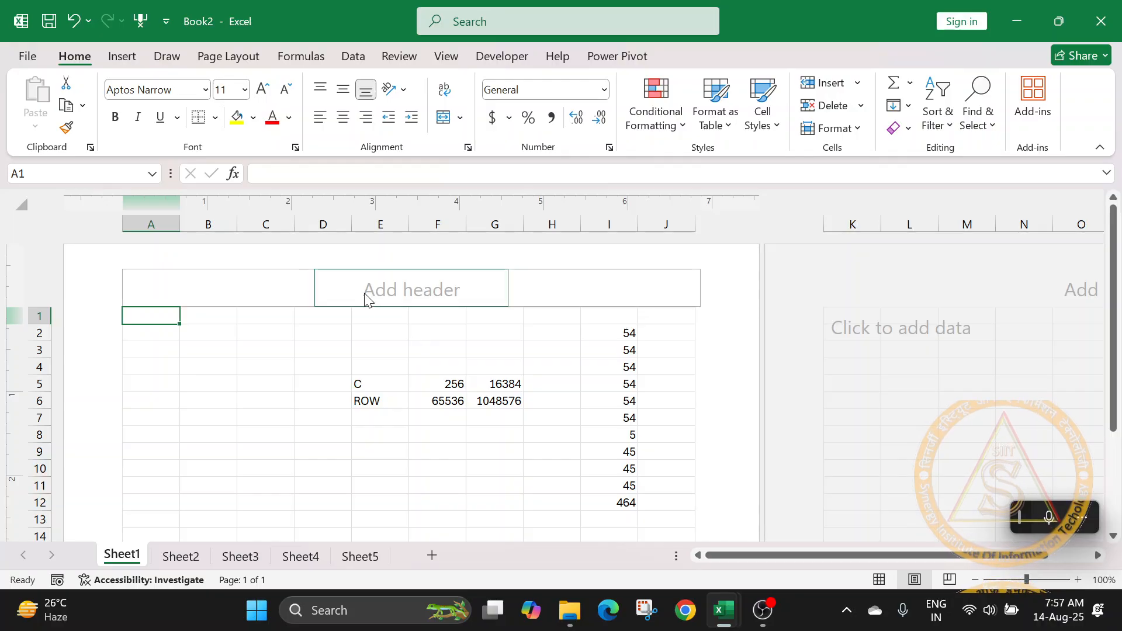
scroll(693, 386, down, 4)
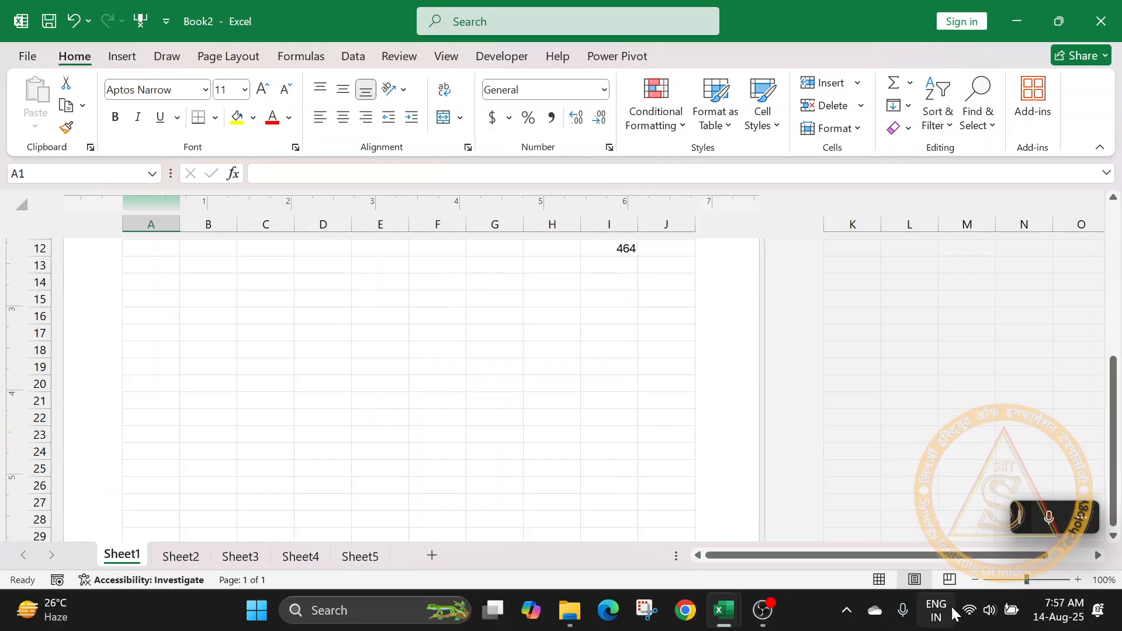
Step: Return Sheet1 to Normal view and compare its display at 10% and 400% zoom, finishing at 100%
click(885, 577)
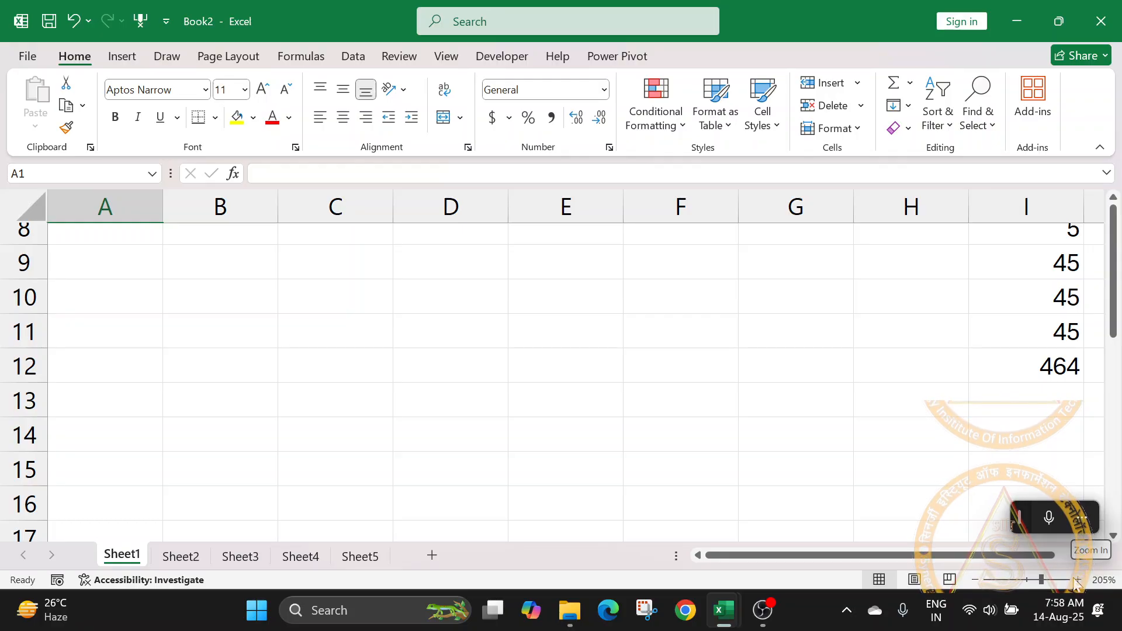
drag(1038, 579, 970, 578)
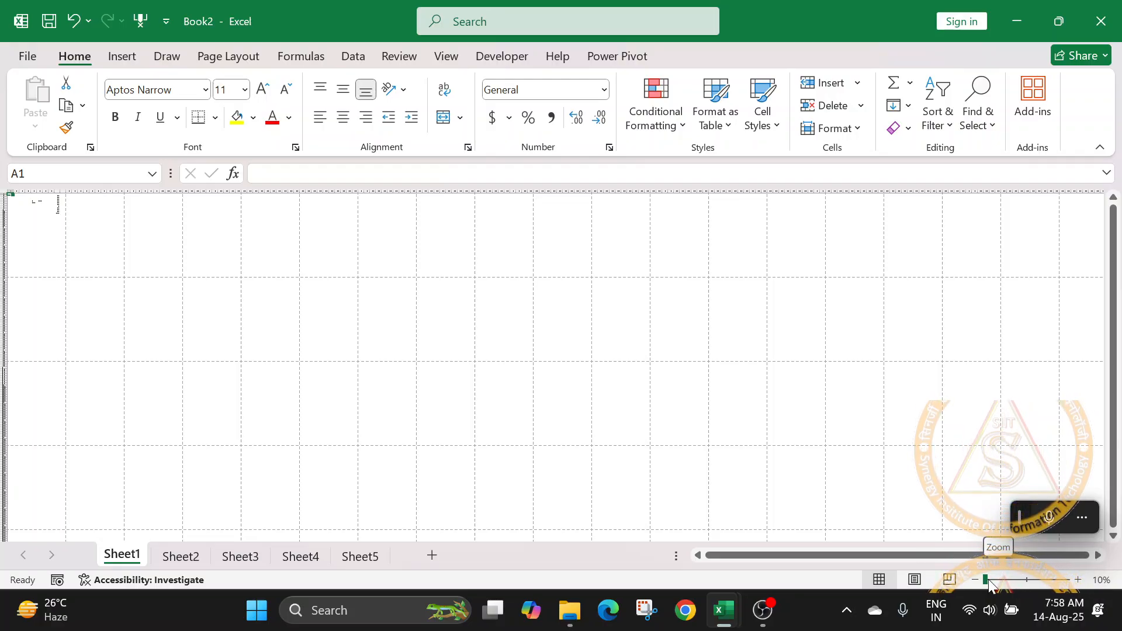
drag(991, 584, 1075, 582)
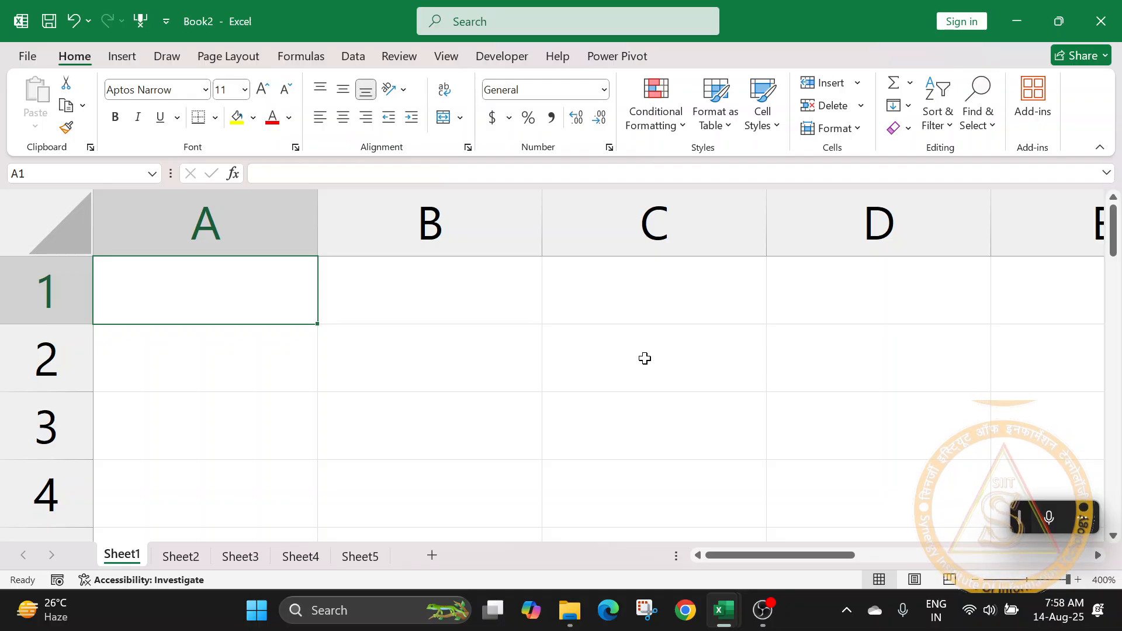
click(1028, 584)
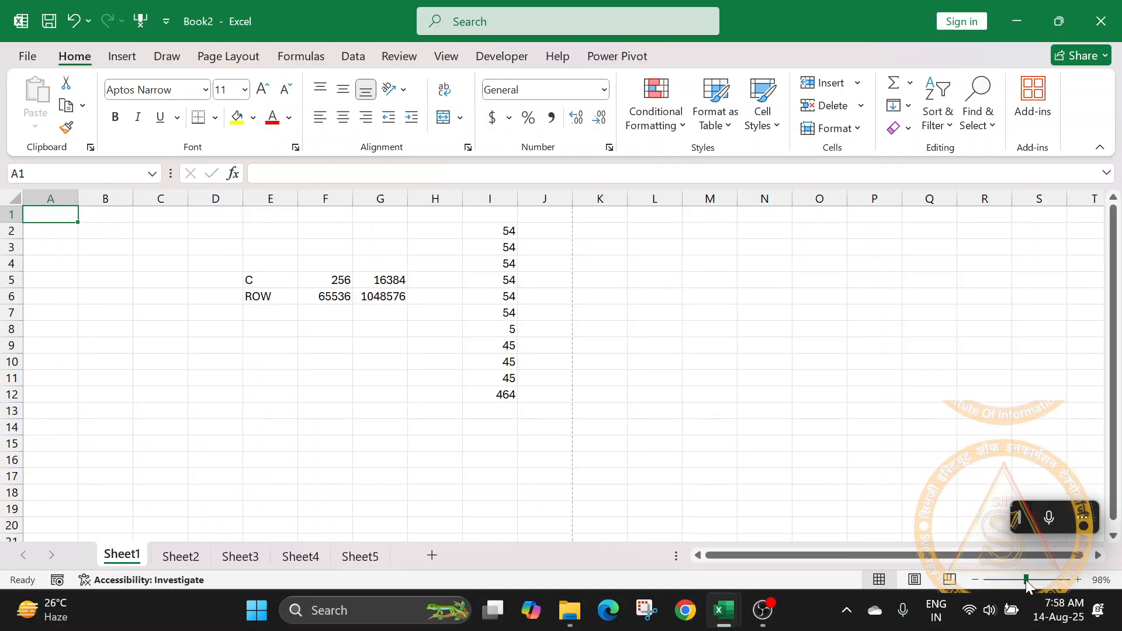
click(1078, 580)
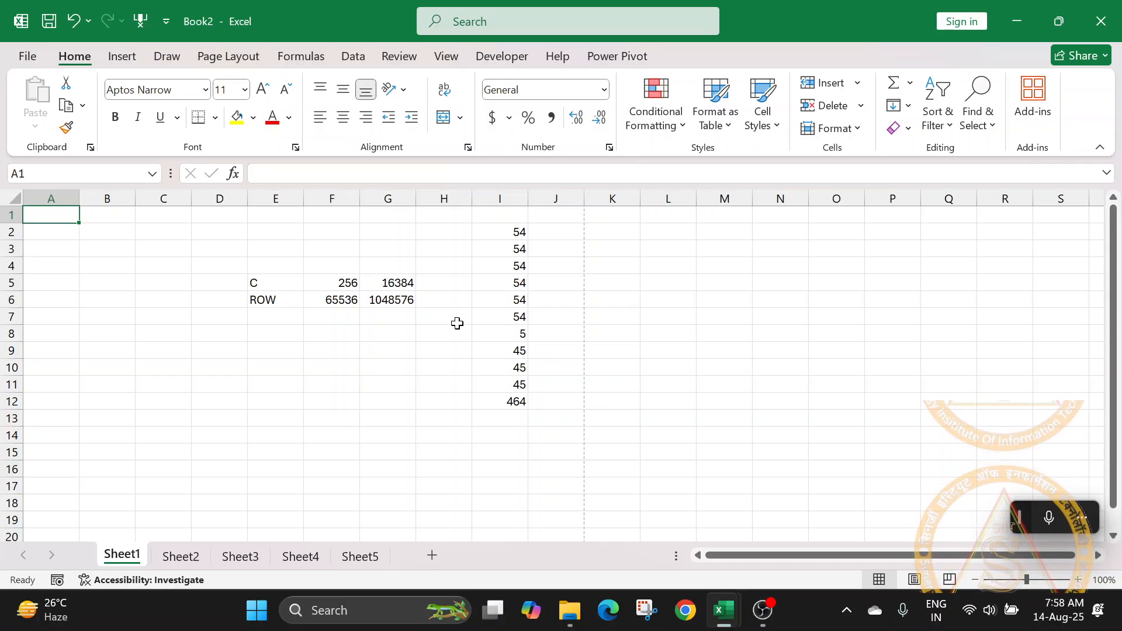